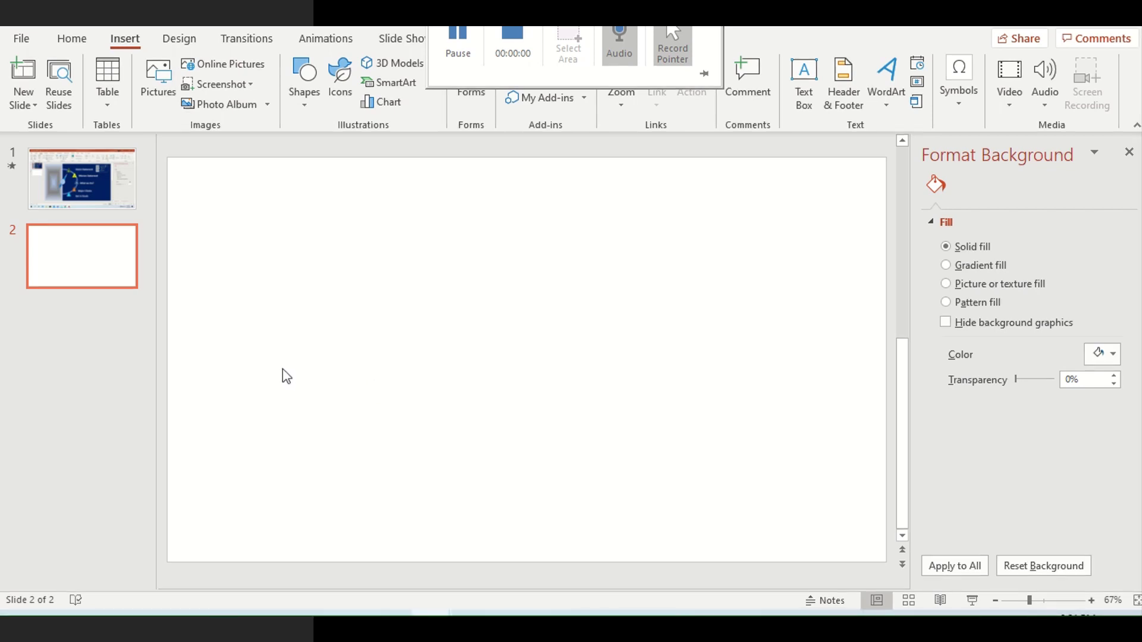
# View the sample agenda slide on slide 1 and return to the blank slide 2
pyautogui.click(23, 358)
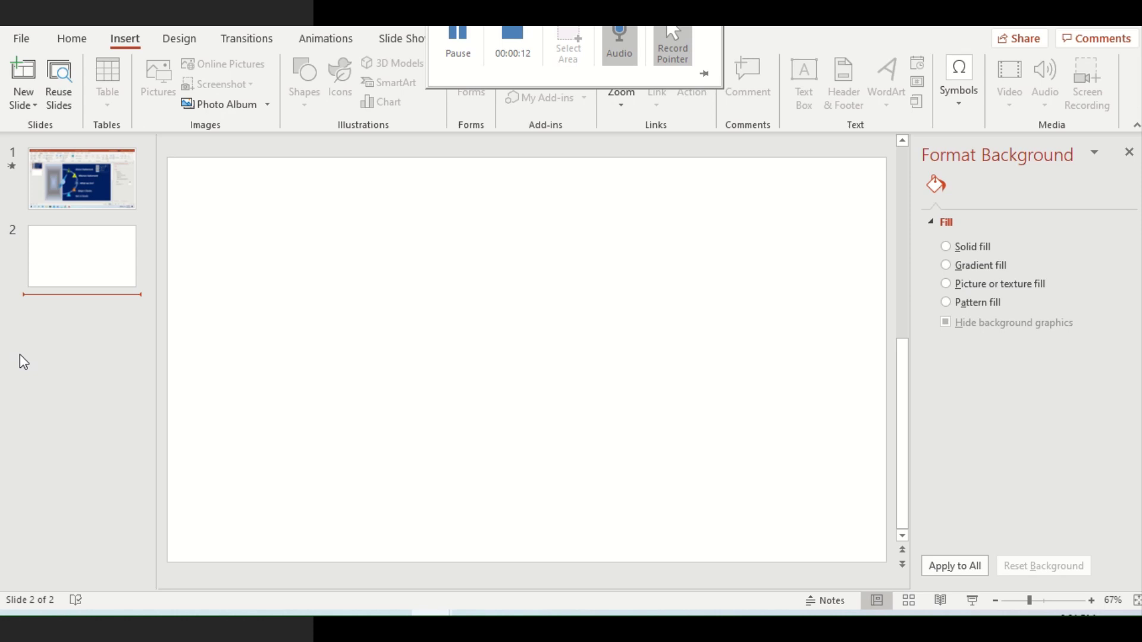
pyautogui.click(82, 176)
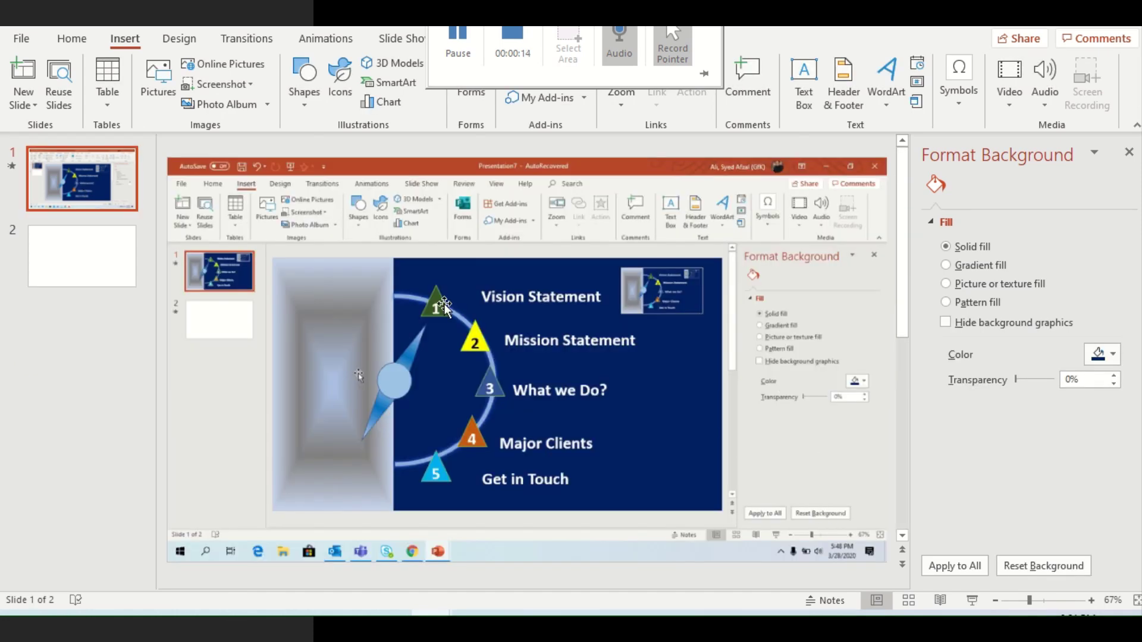
pyautogui.moveTo(357, 340)
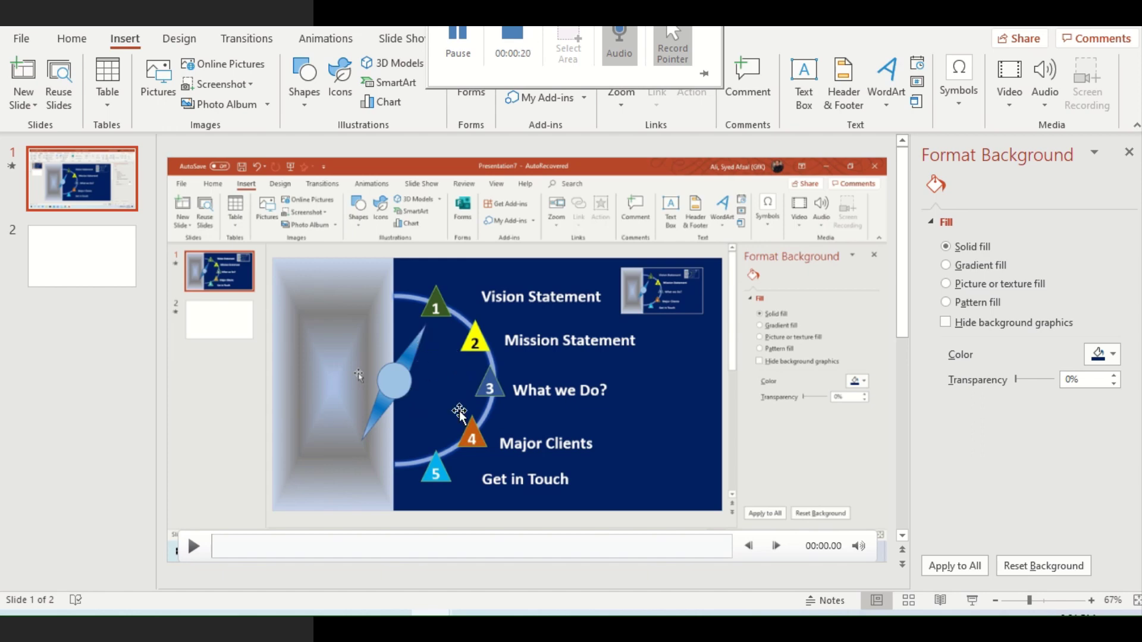
pyautogui.click(76, 263)
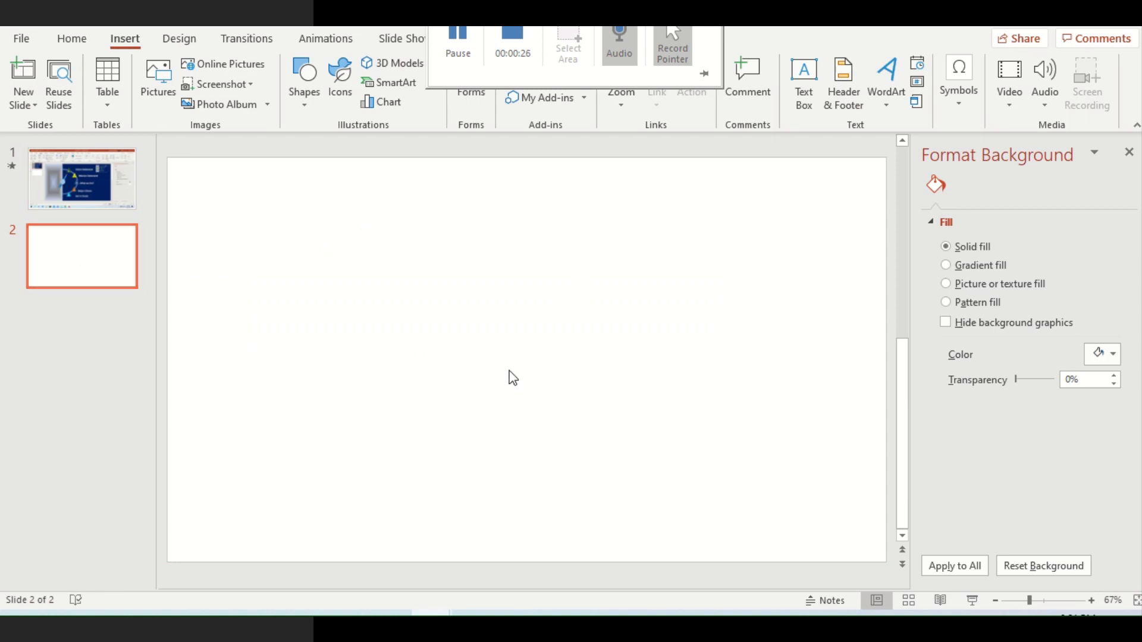
# Close the background formatting pane and show the ruler and gridlines on slide 2
pyautogui.click(1129, 152)
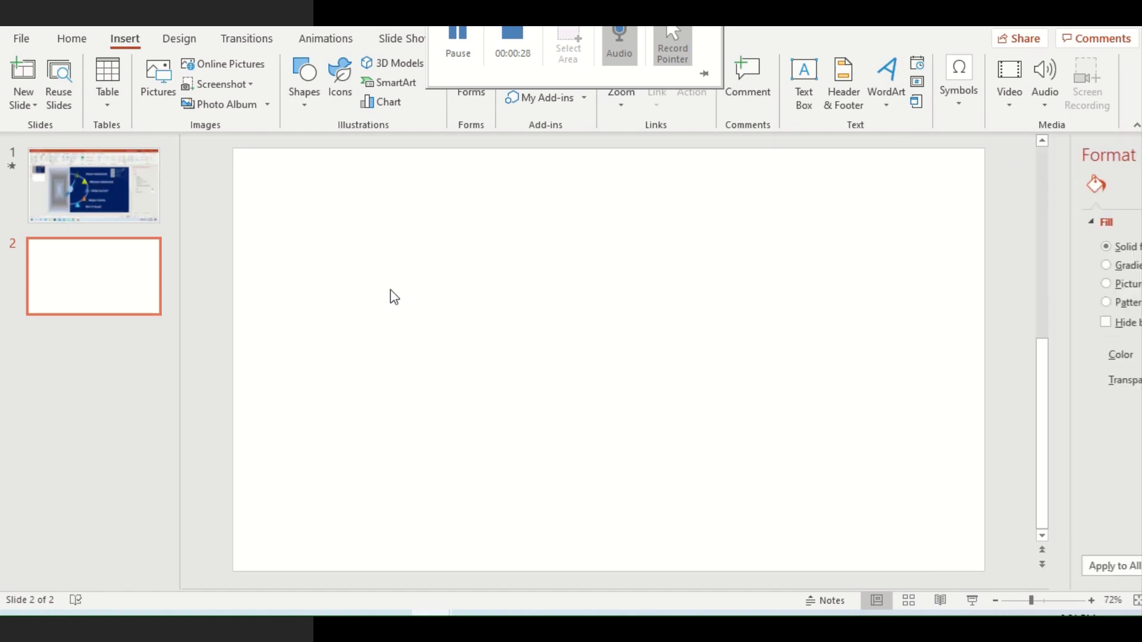
pyautogui.press('super+shift+q')
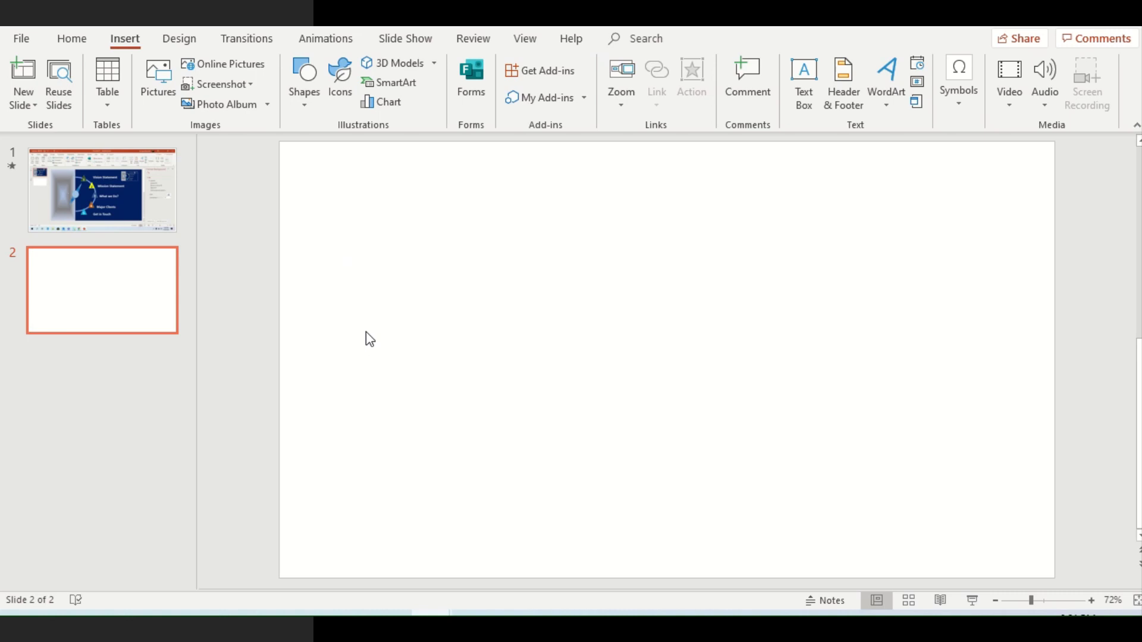
pyautogui.click(538, 50)
pyautogui.click(344, 64)
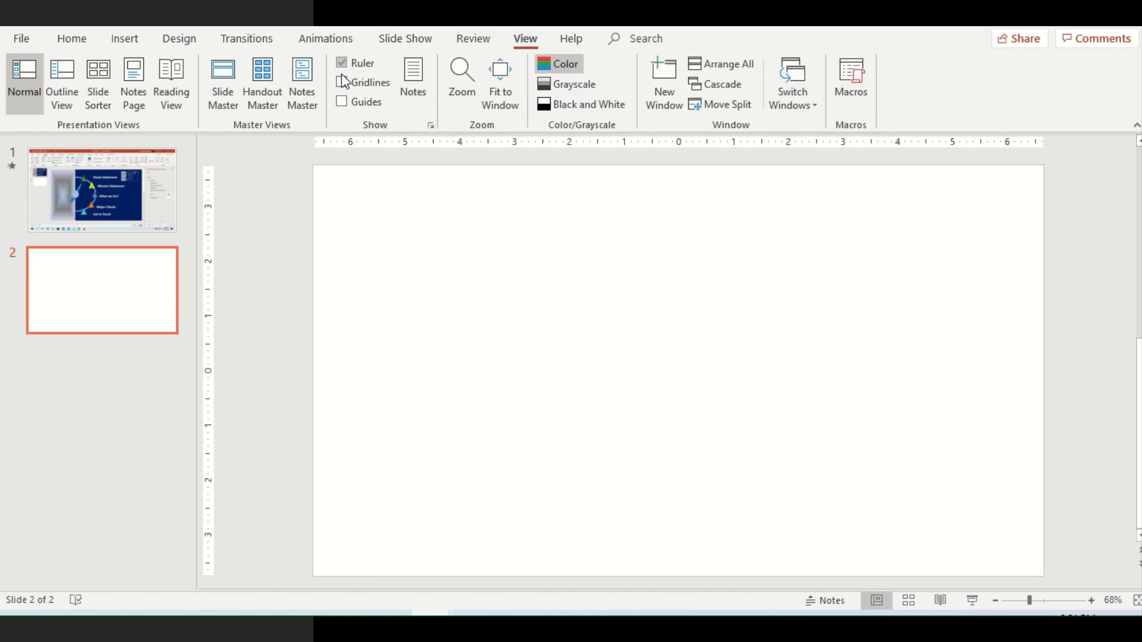
pyautogui.click(342, 83)
# Set the background of slide 2 to a solid black fill
pyautogui.rightClick(429, 245)
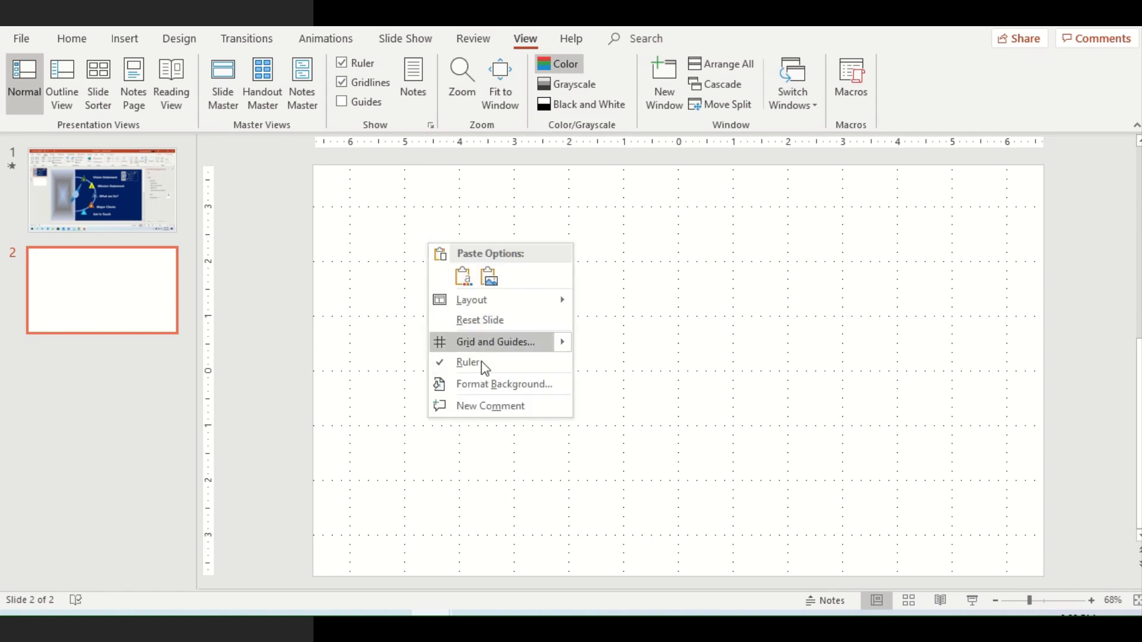
pyautogui.click(502, 388)
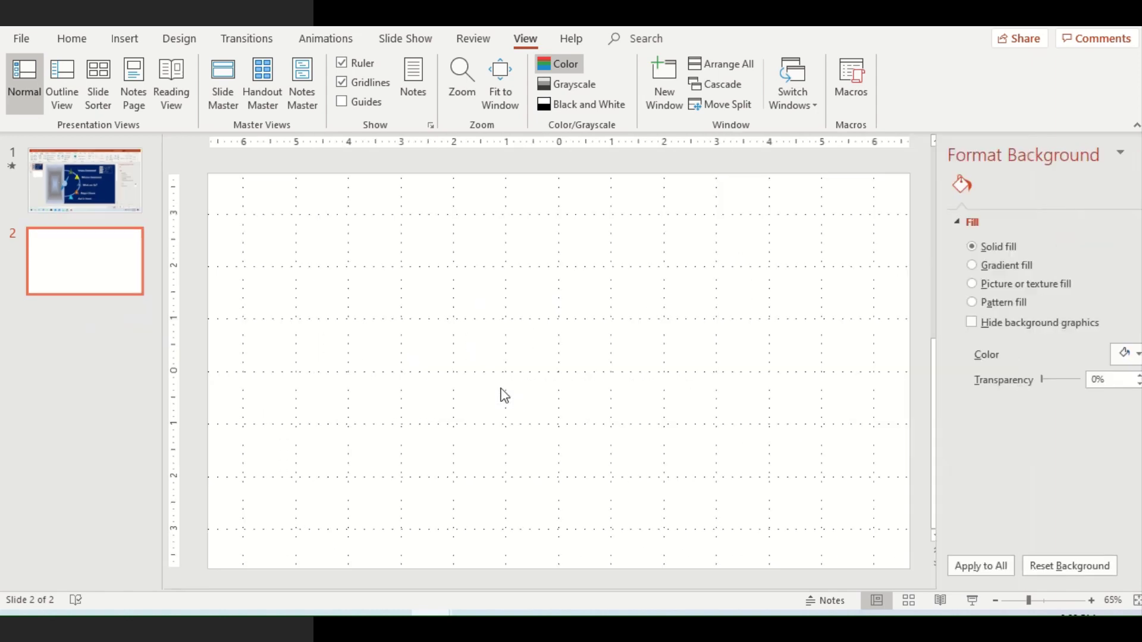
pyautogui.click(1113, 356)
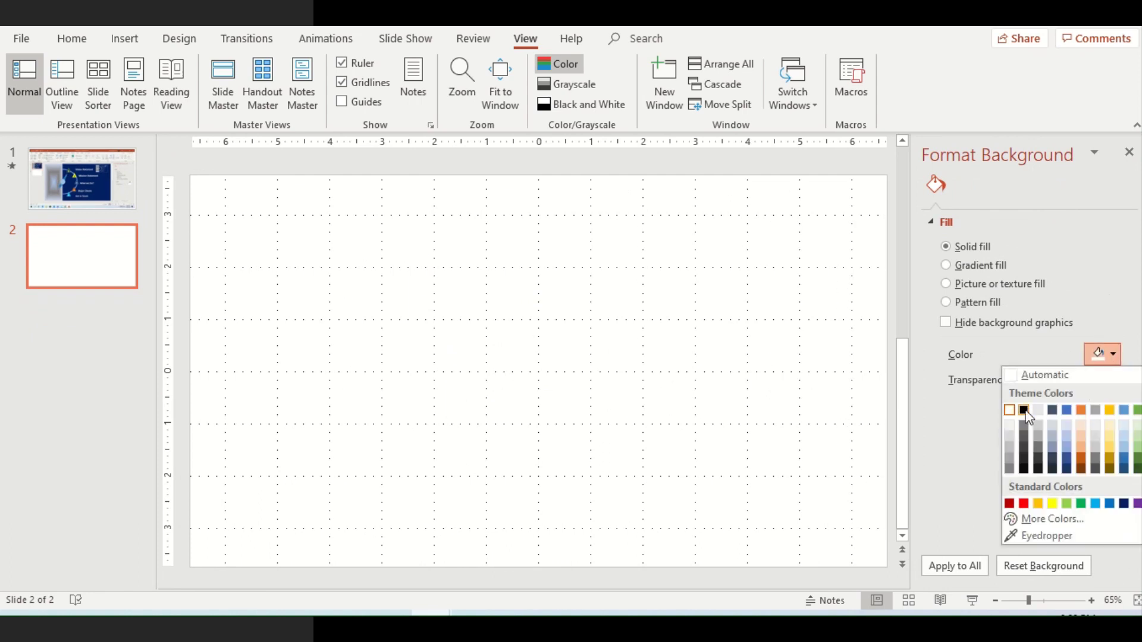
pyautogui.click(1025, 412)
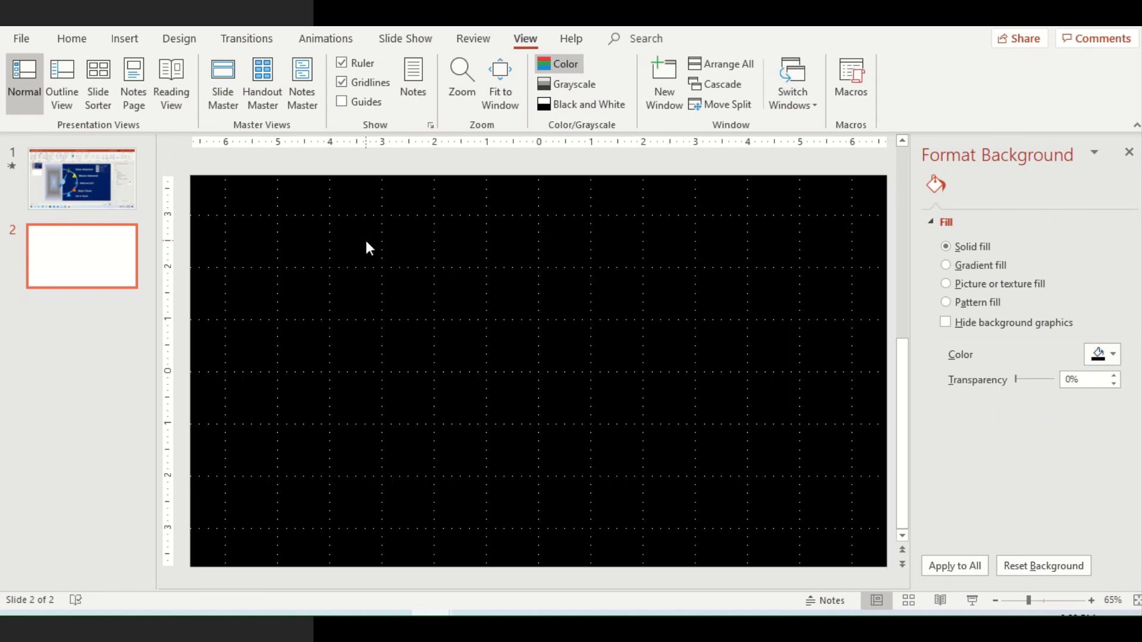
# Draw a full-height rectangle about 3.66" wide and 7.5" high along the slide's left edge
pyautogui.click(120, 43)
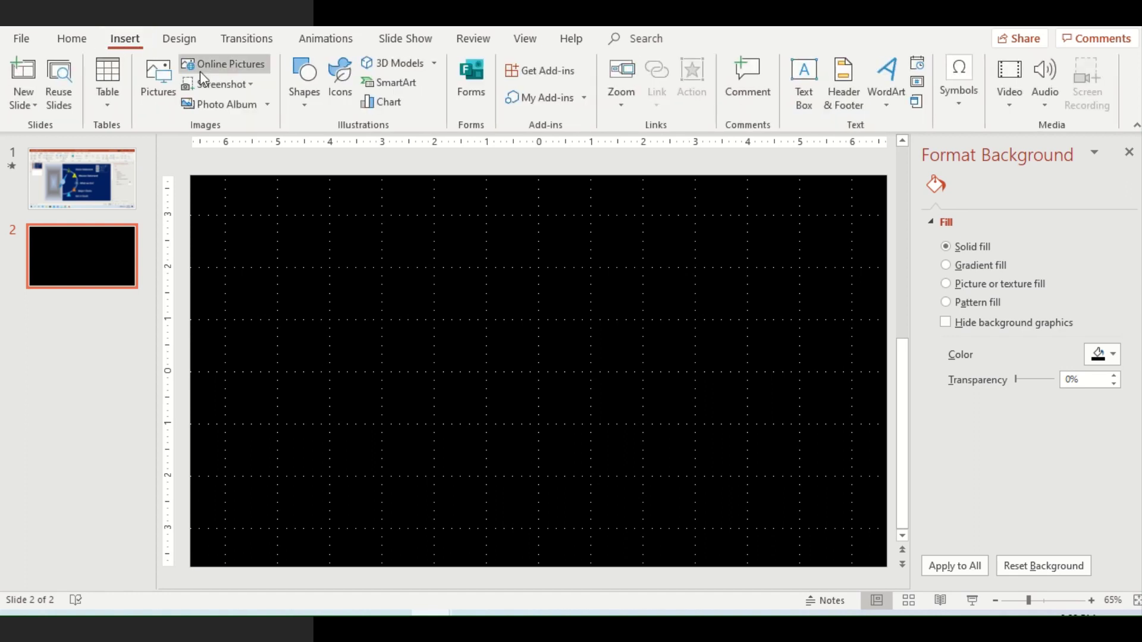
pyautogui.click(308, 102)
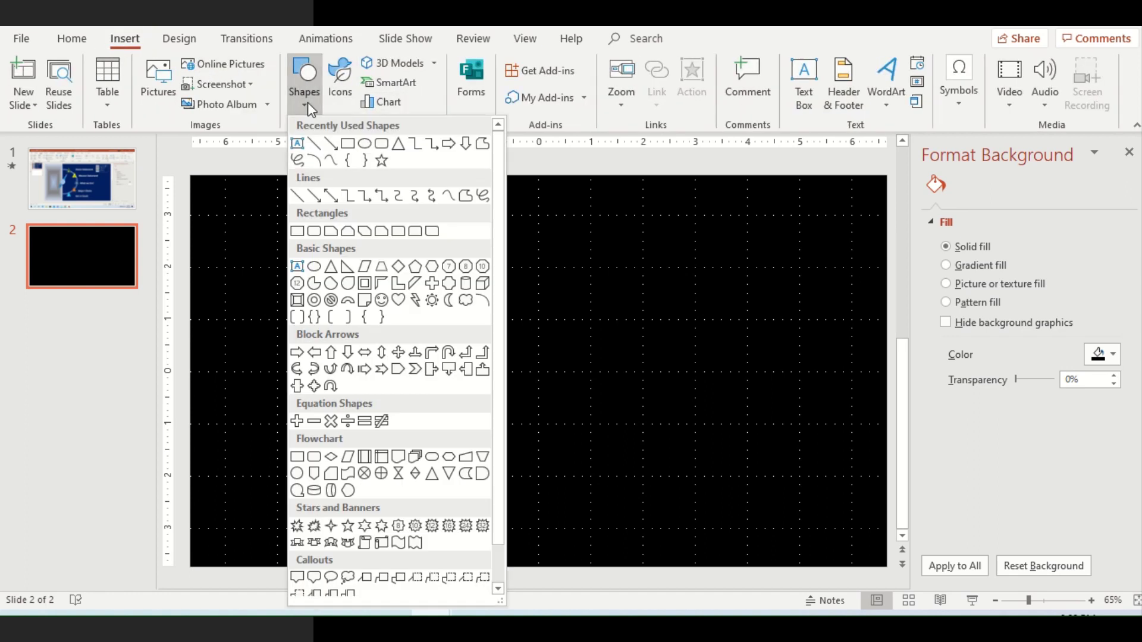
pyautogui.click(298, 231)
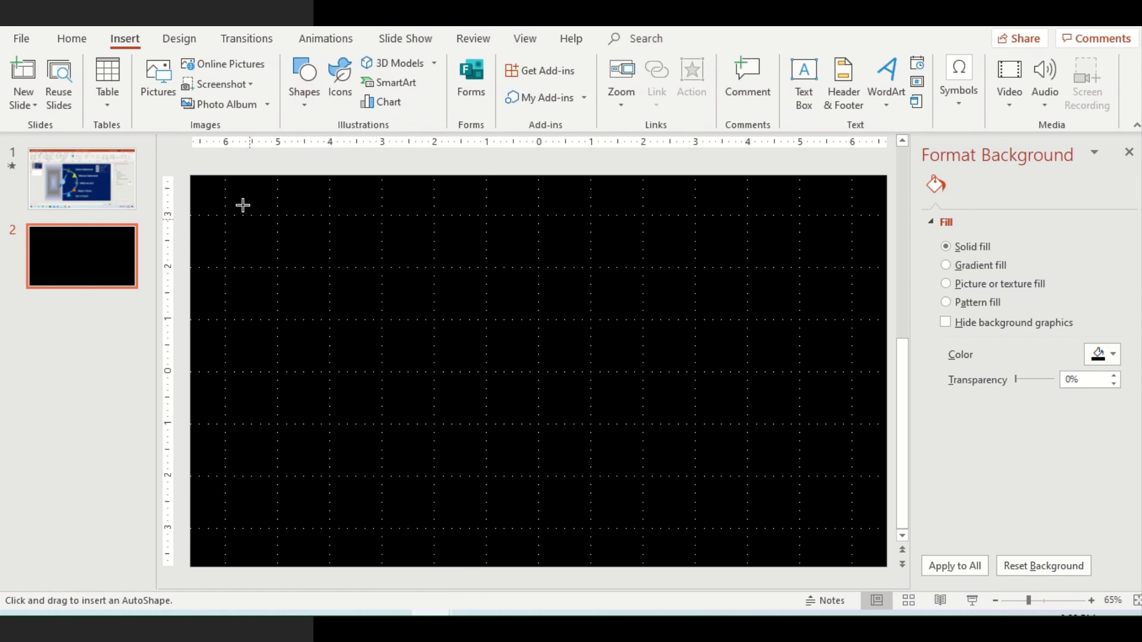
pyautogui.moveTo(191, 175); pyautogui.dragTo(382, 568)
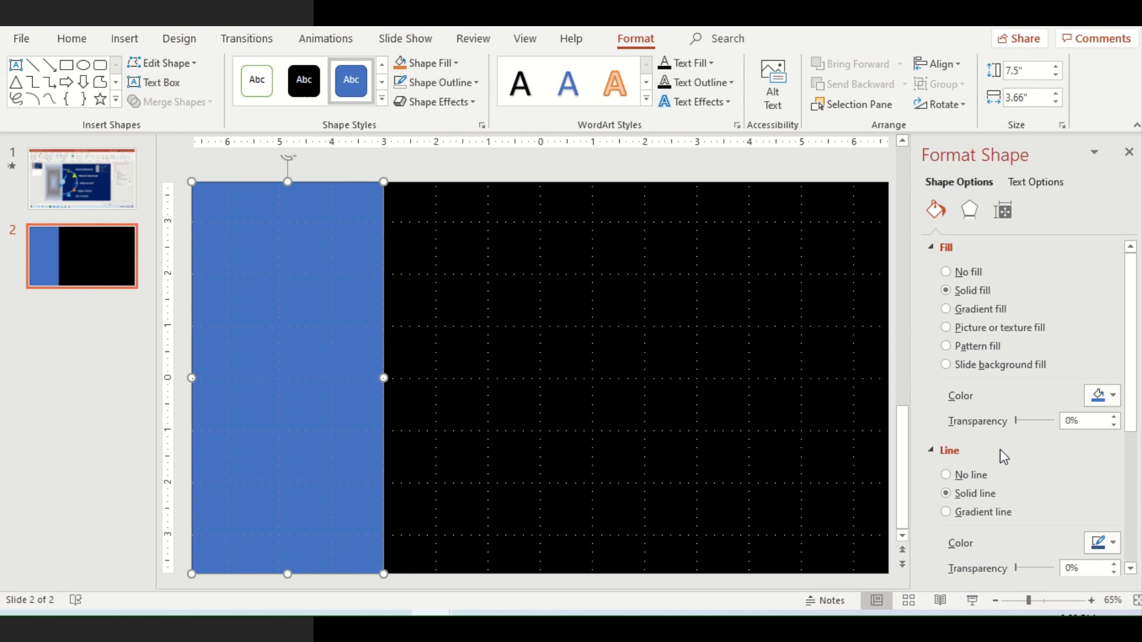
# Fill the rectangle with a very dark gray shade of the black theme color
pyautogui.click(1114, 397)
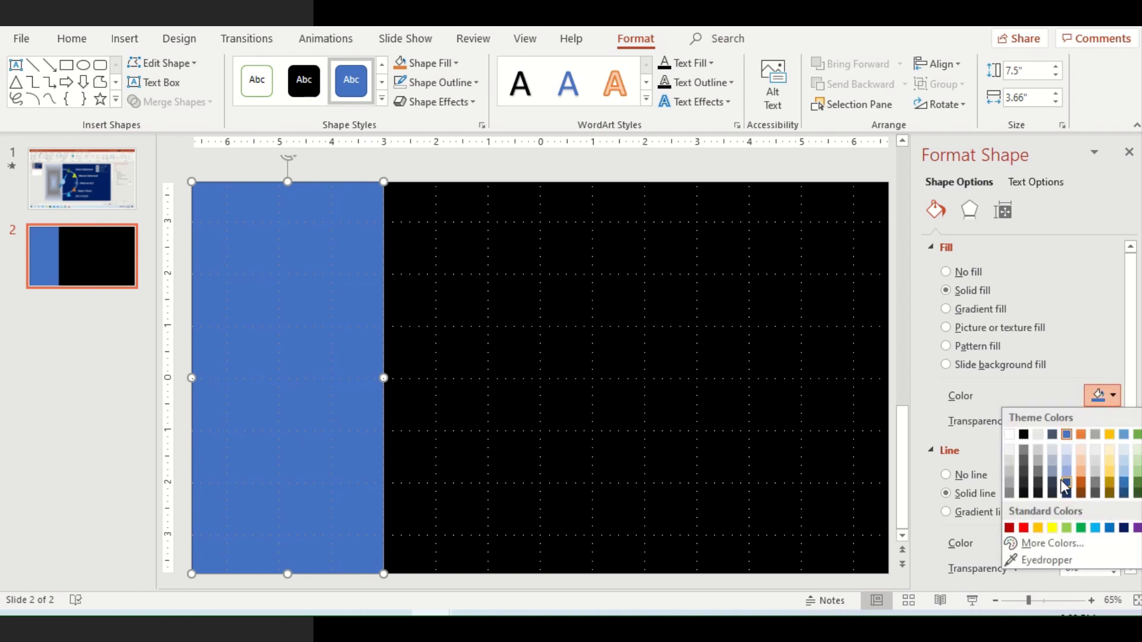
pyautogui.click(1024, 483)
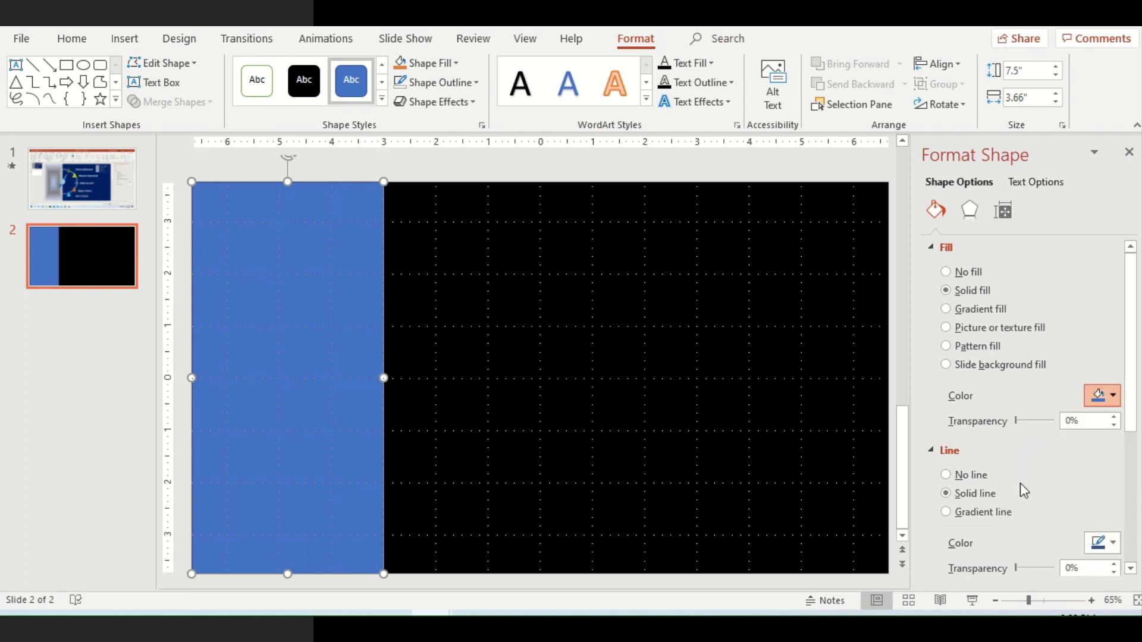
pyautogui.click(535, 342)
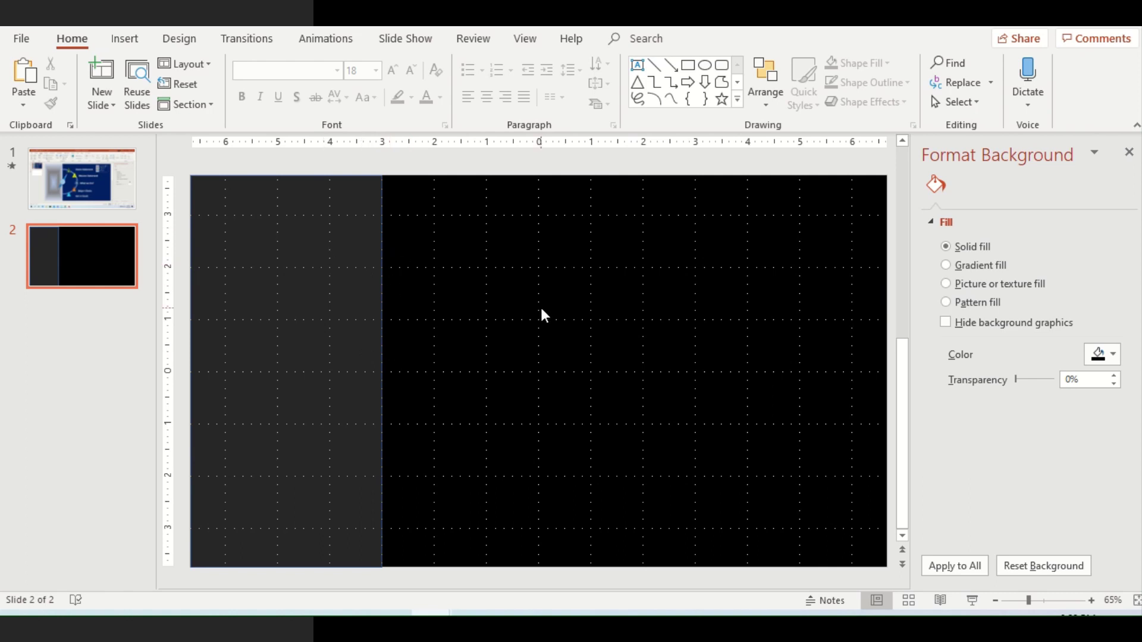
# Remove the outline from the dark gray rectangle
pyautogui.click(331, 323)
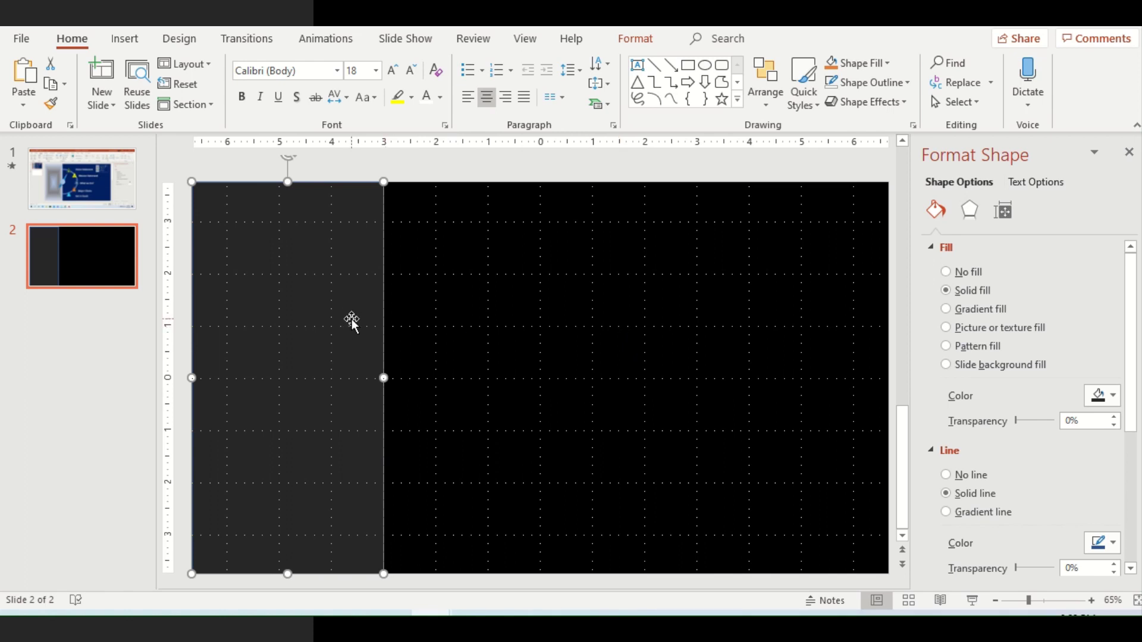
pyautogui.click(649, 51)
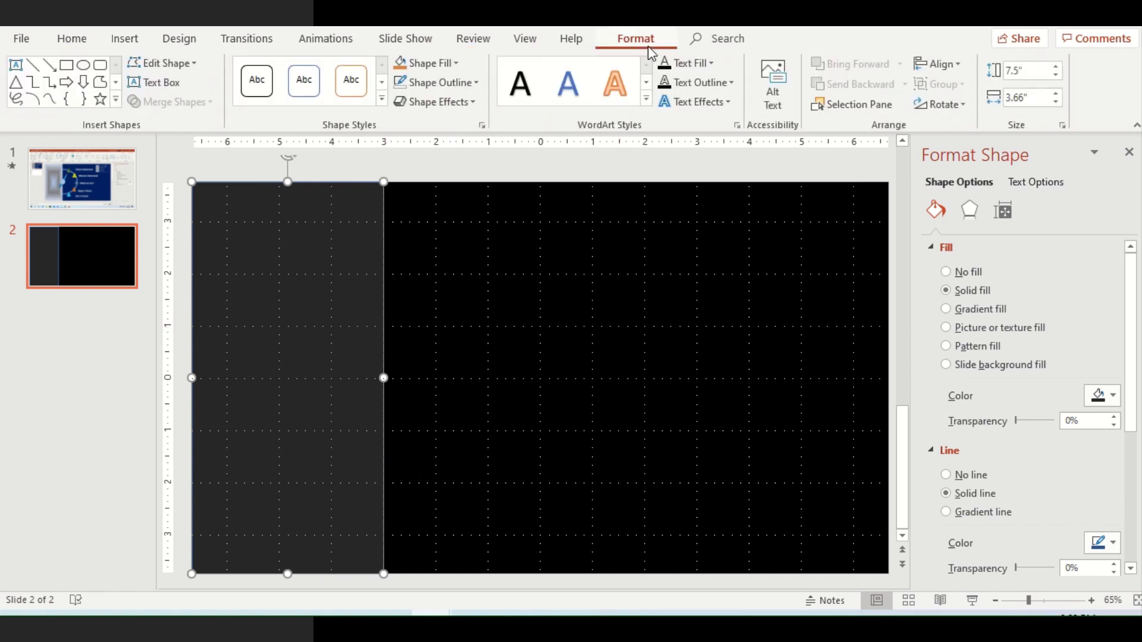
pyautogui.click(475, 90)
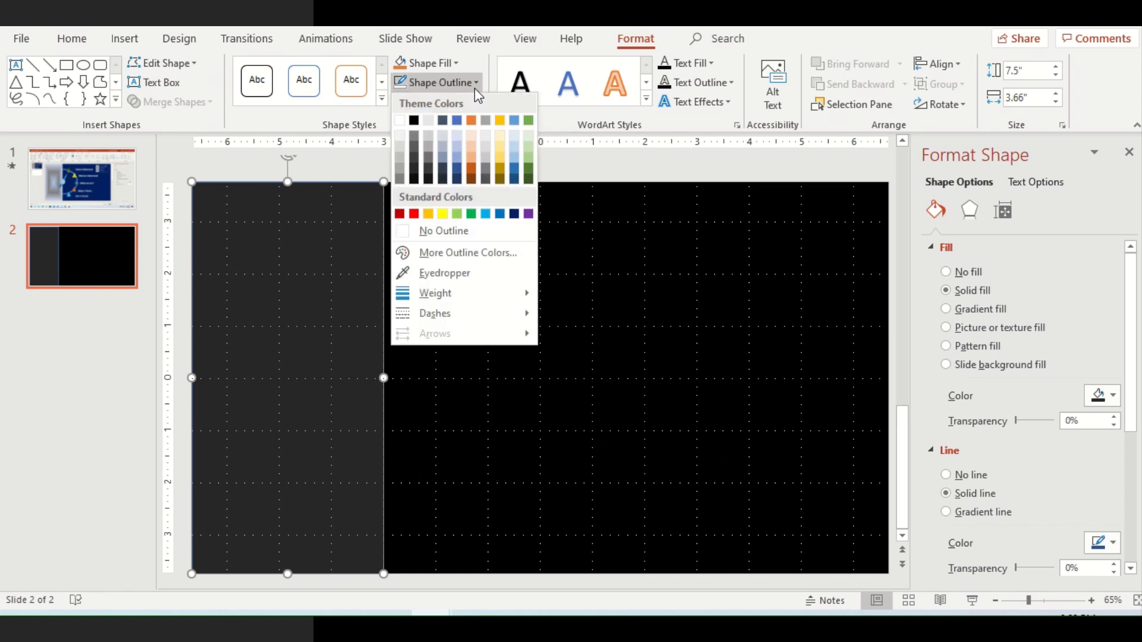
pyautogui.click(463, 231)
pyautogui.click(568, 431)
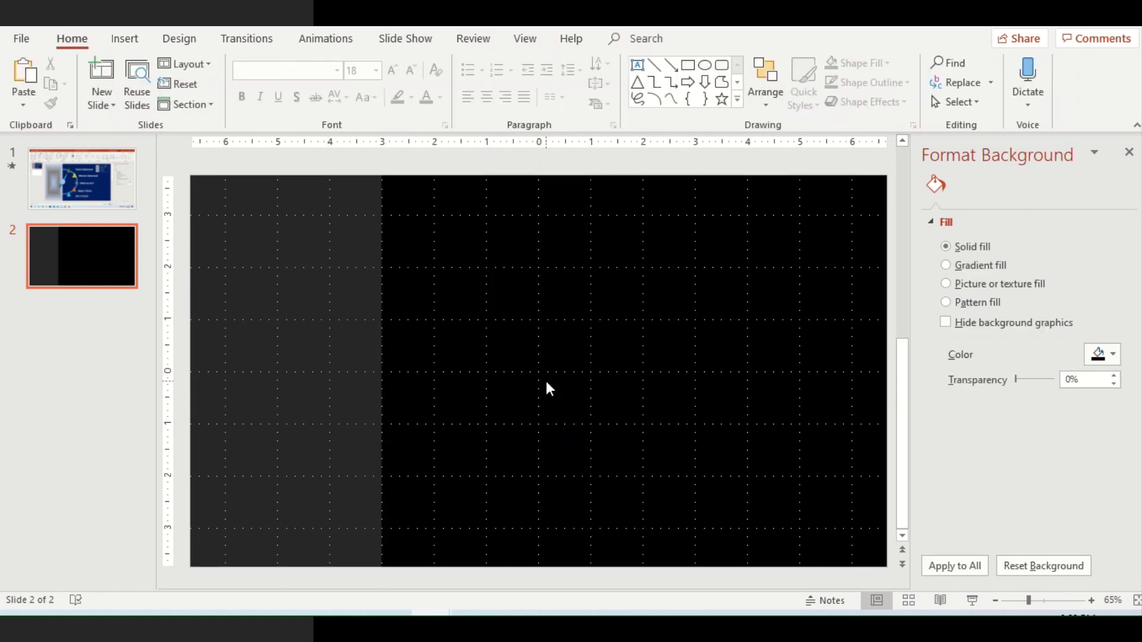
pyautogui.click(352, 360)
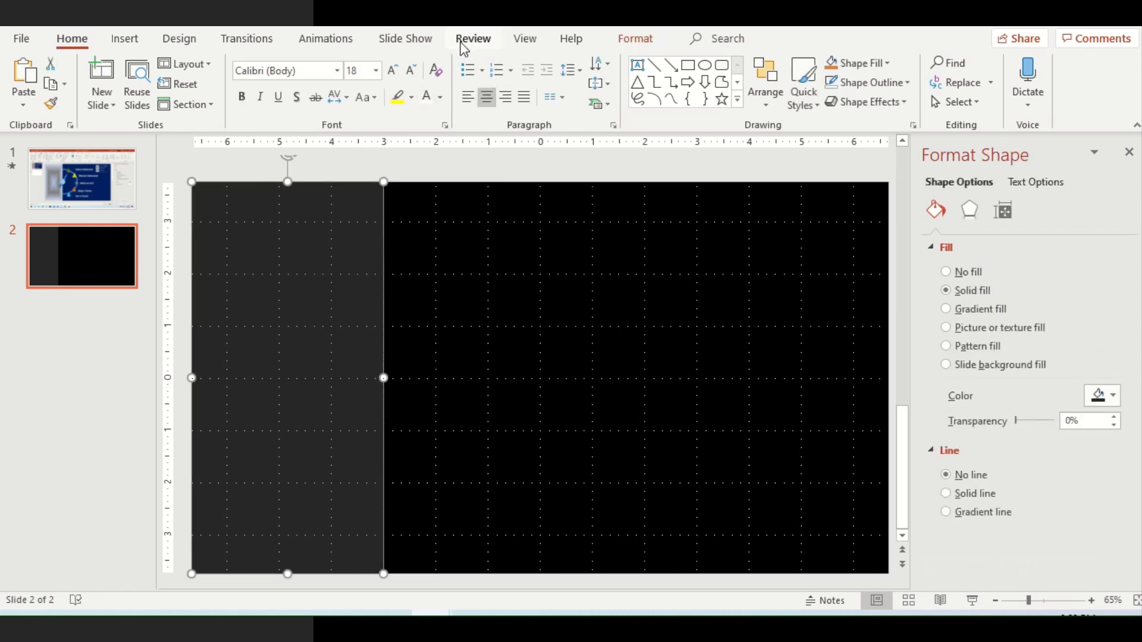
pyautogui.click(524, 369)
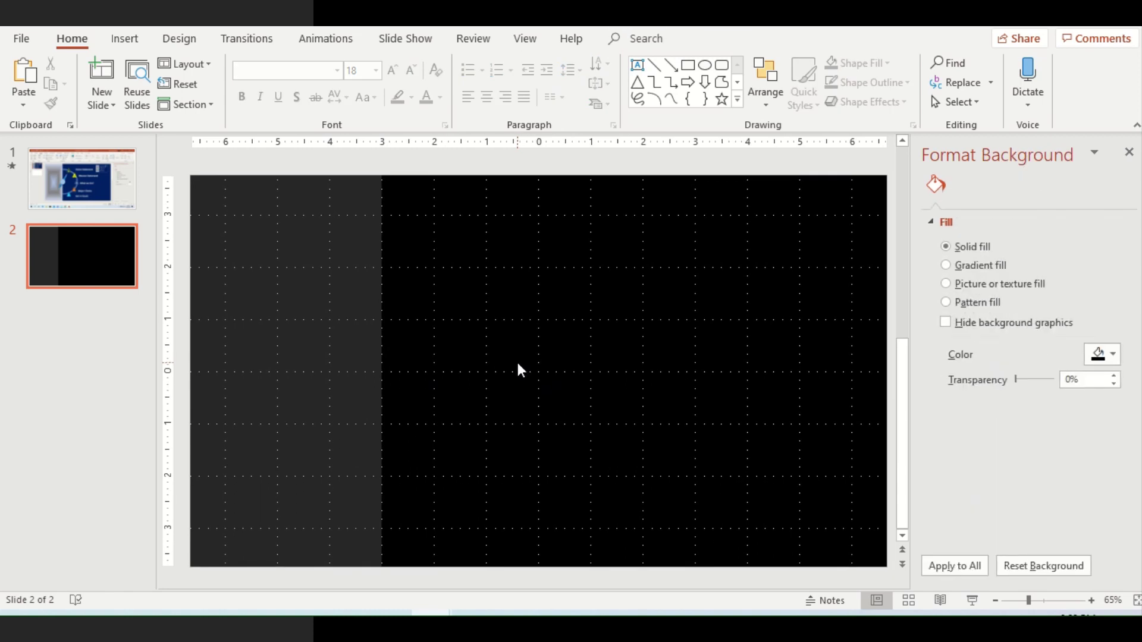
# Draw a narrow isosceles triangle about 0.65" wide and 1.99" high, centered on the rectangle's right edge with its base at the slide's vertical middle
pyautogui.click(135, 41)
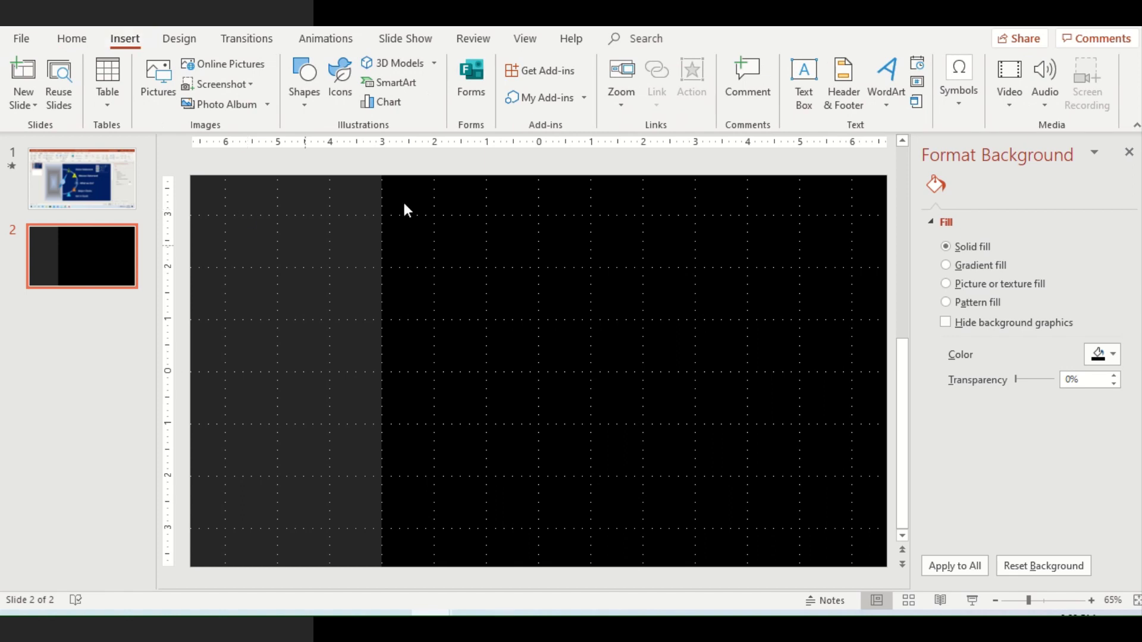
pyautogui.click(307, 111)
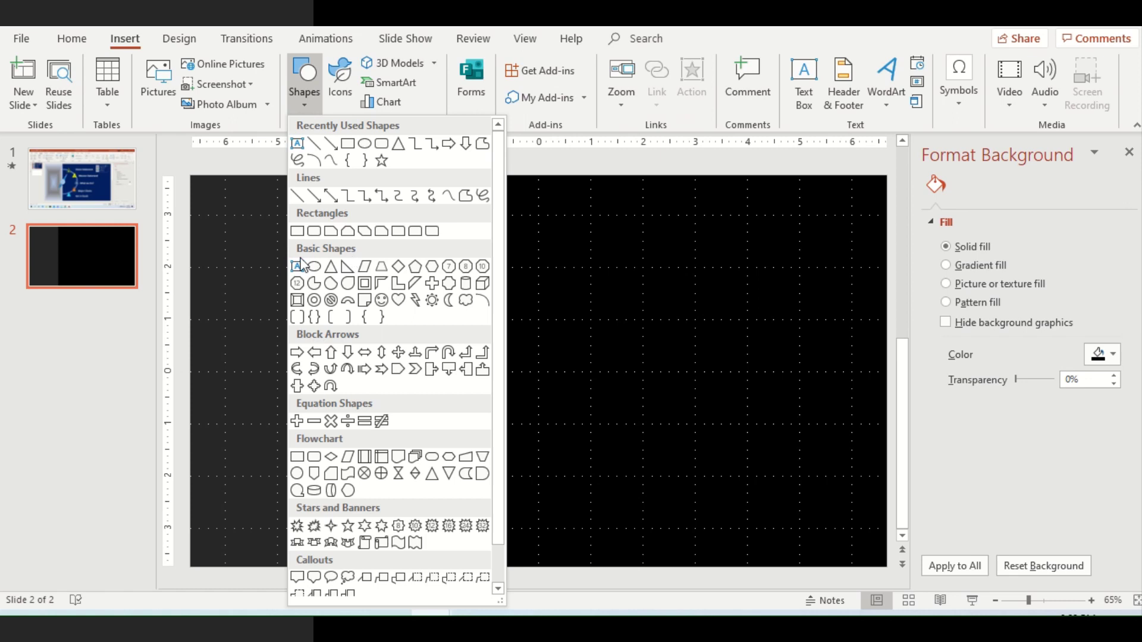
pyautogui.click(331, 267)
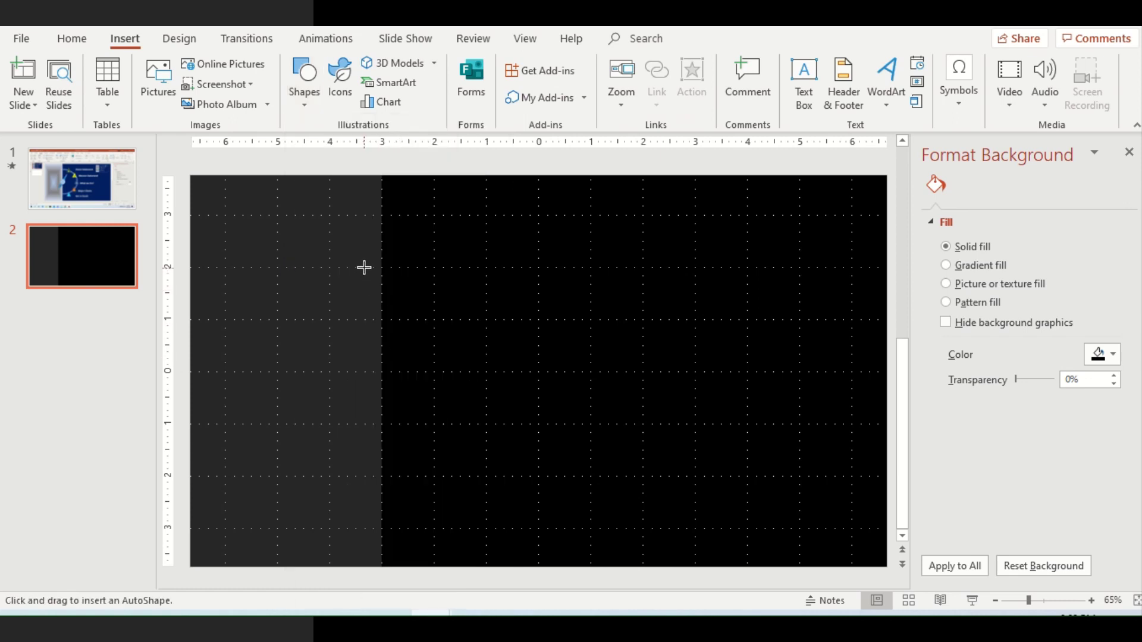
pyautogui.moveTo(365, 268); pyautogui.dragTo(398, 370)
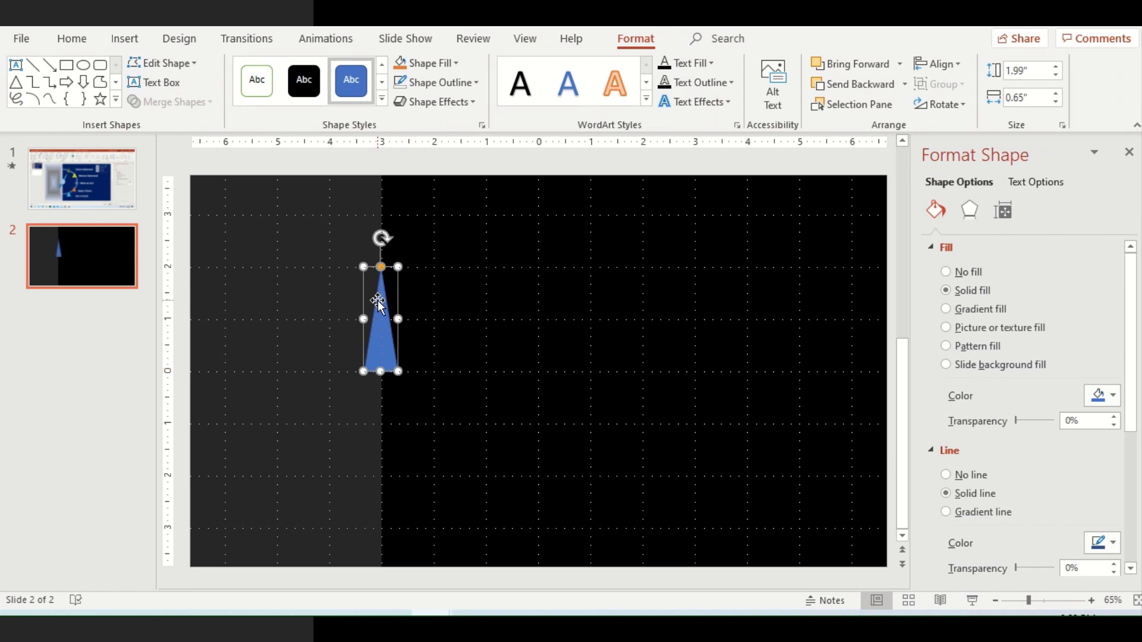
pyautogui.moveTo(377, 301); pyautogui.dragTo(379, 300)
pyautogui.moveTo(381, 237)
pyautogui.mouseDown()
pyautogui.moveTo(423, 255)
pyautogui.moveTo(443, 291)
pyautogui.moveTo(464, 413)
pyautogui.moveTo(444, 448)
pyautogui.moveTo(508, 411)
pyautogui.moveTo(464, 268)
pyautogui.moveTo(379, 251)
pyautogui.mouseUp()
pyautogui.click(472, 331)
pyautogui.click(381, 327)
pyautogui.moveTo(384, 238)
pyautogui.mouseDown()
pyautogui.moveTo(429, 273)
pyautogui.moveTo(448, 331)
pyautogui.moveTo(451, 401)
pyautogui.moveTo(438, 439)
pyautogui.moveTo(424, 443)
pyautogui.moveTo(474, 370)
pyautogui.moveTo(443, 273)
pyautogui.moveTo(374, 250)
pyautogui.moveTo(441, 327)
pyautogui.moveTo(401, 428)
pyautogui.moveTo(428, 255)
pyautogui.moveTo(375, 248)
pyautogui.moveTo(381, 254)
pyautogui.mouseUp()
pyautogui.click(441, 316)
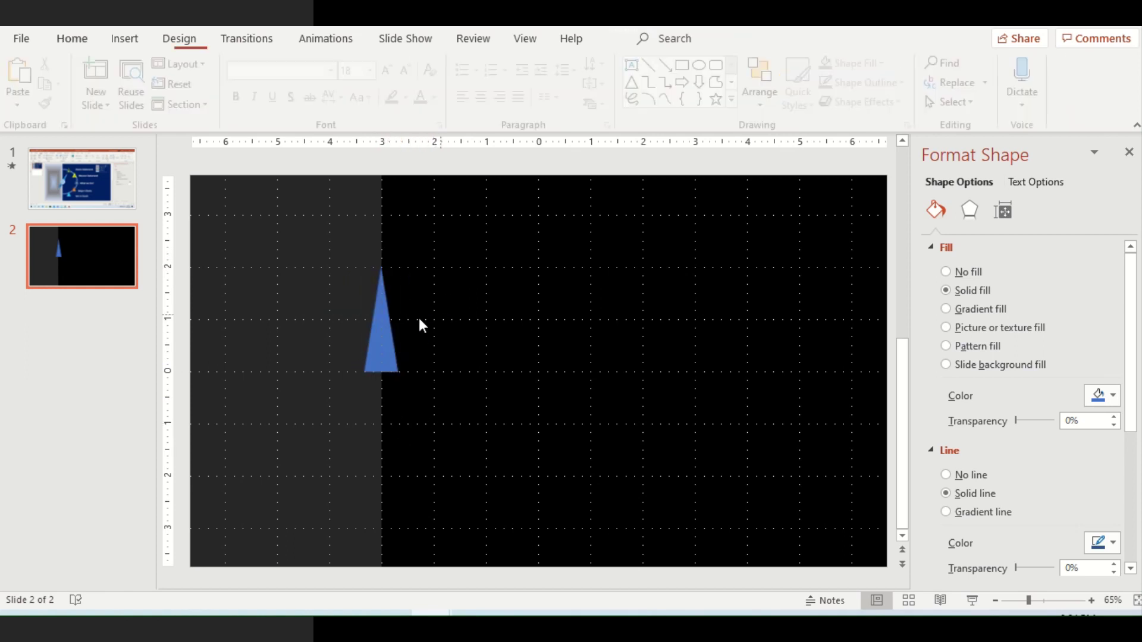
# Place an upside-down copy of the triangle base to base below the original and group both into one diamond-shaped needle
pyautogui.click(376, 328)
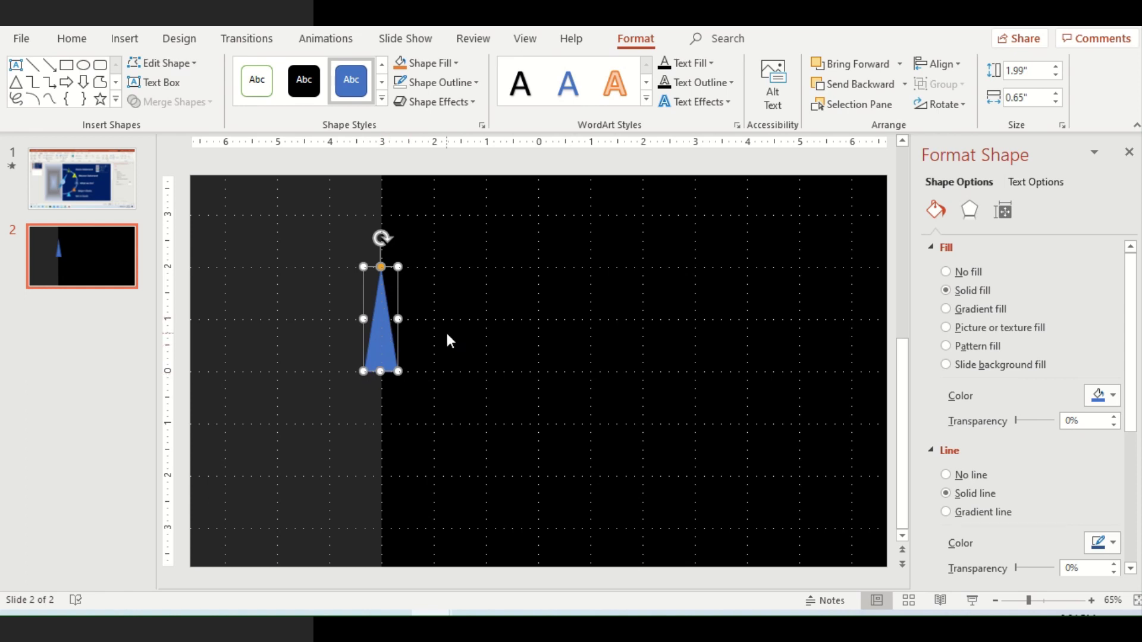
pyautogui.hotkey('ctrl', 'v')
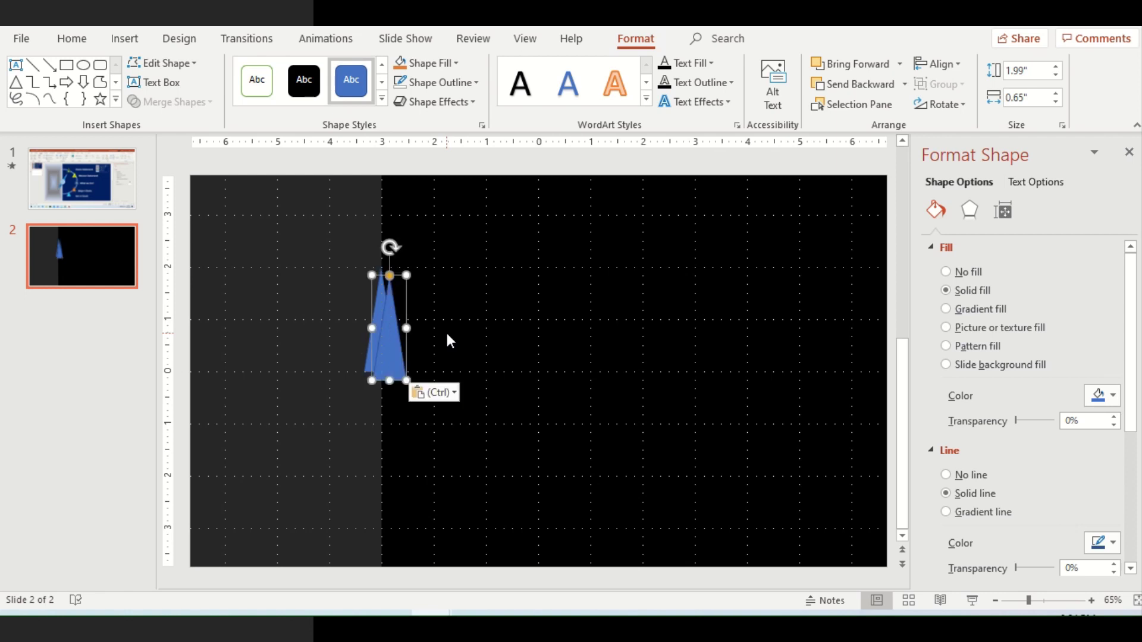
pyautogui.moveTo(393, 245); pyautogui.dragTo(391, 408)
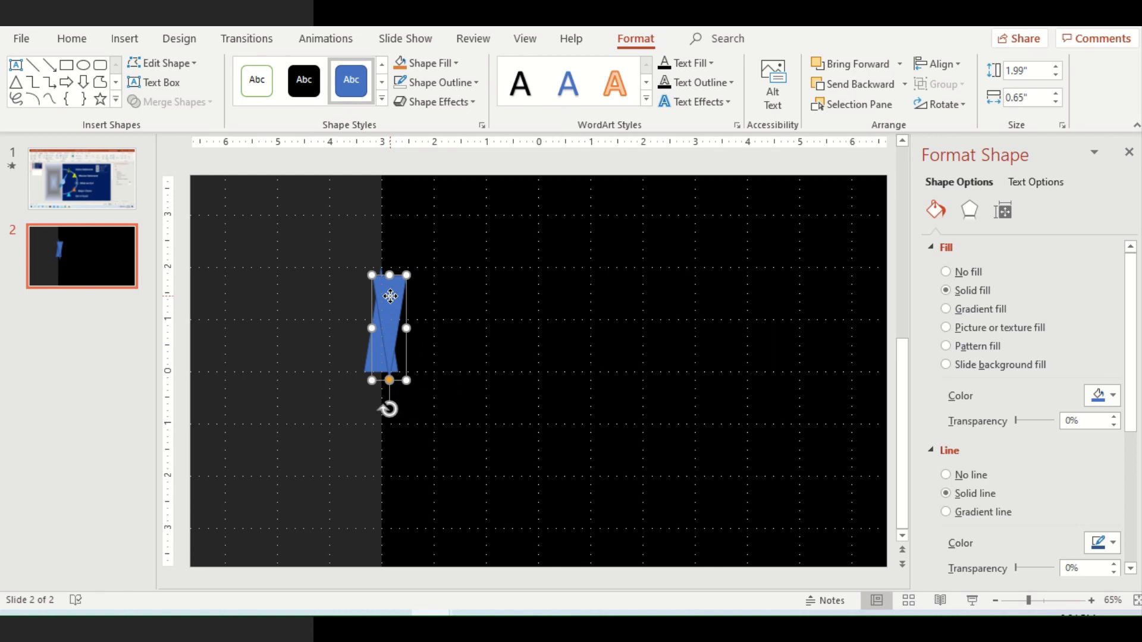
pyautogui.moveTo(381, 297); pyautogui.dragTo(385, 395)
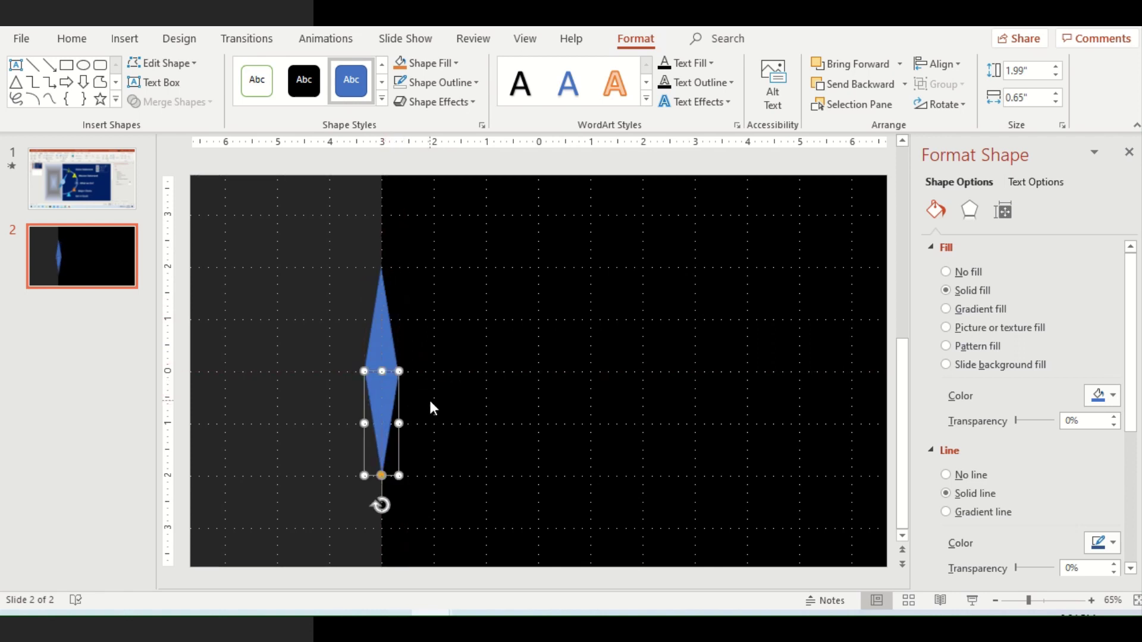
pyautogui.keyDown('shift'); pyautogui.click(382, 351); pyautogui.keyUp('shift')
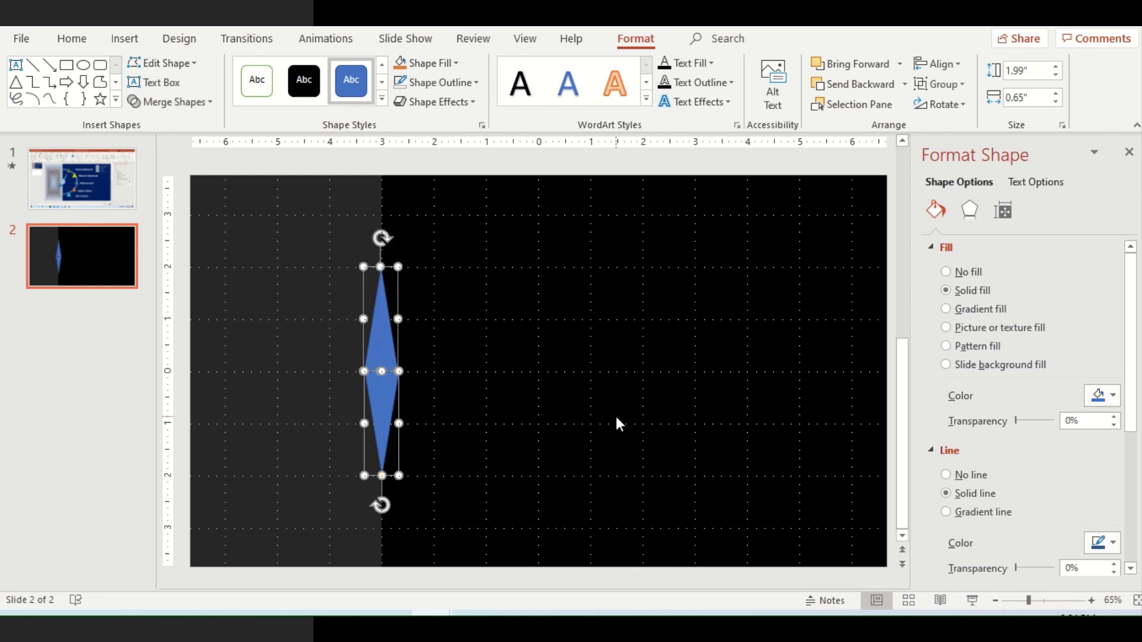
pyautogui.hotkey('ctrl', 'g')
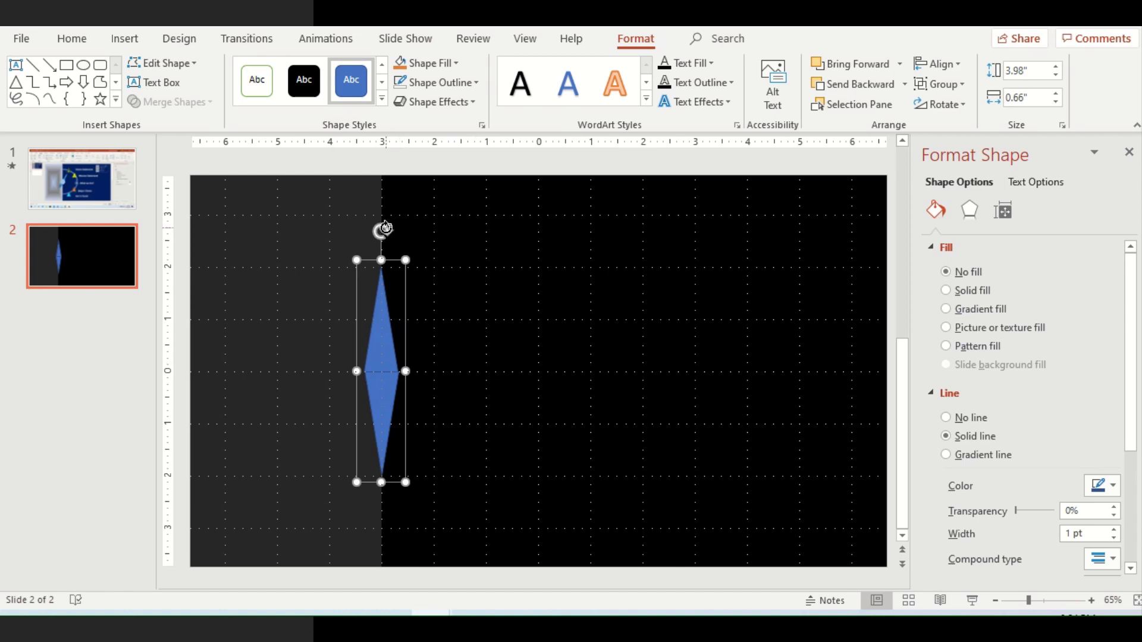
# Nudge the needle's lower triangle slightly to the left so it lines up with the upper triangle
pyautogui.moveTo(381, 230); pyautogui.dragTo(385, 255)
pyautogui.click(375, 385)
pyautogui.hotkey('ctrl', 'Left')
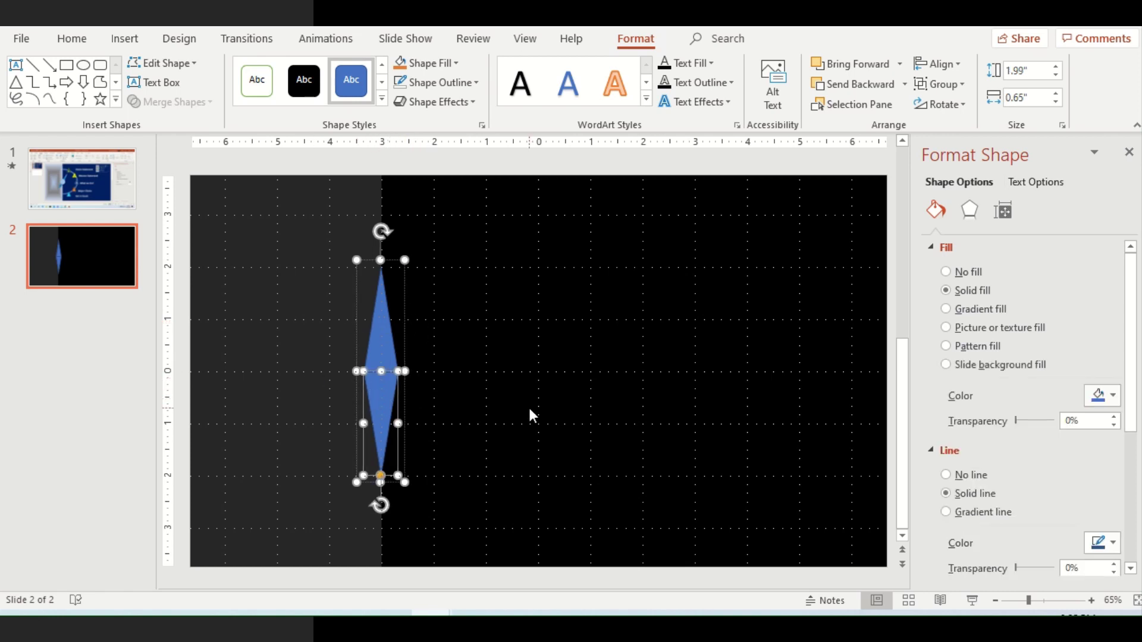
pyautogui.click(498, 323)
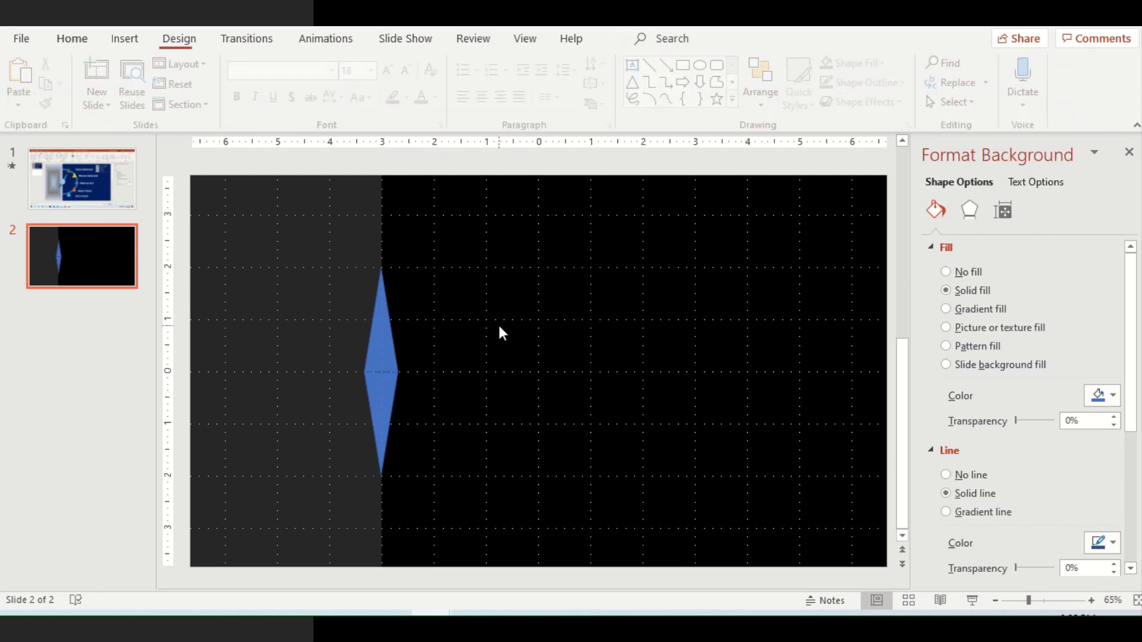
# Remove the fill and outline from the needle's lower triangle, and check how the grouped needle rotates
pyautogui.click(387, 388)
pyautogui.click(387, 390)
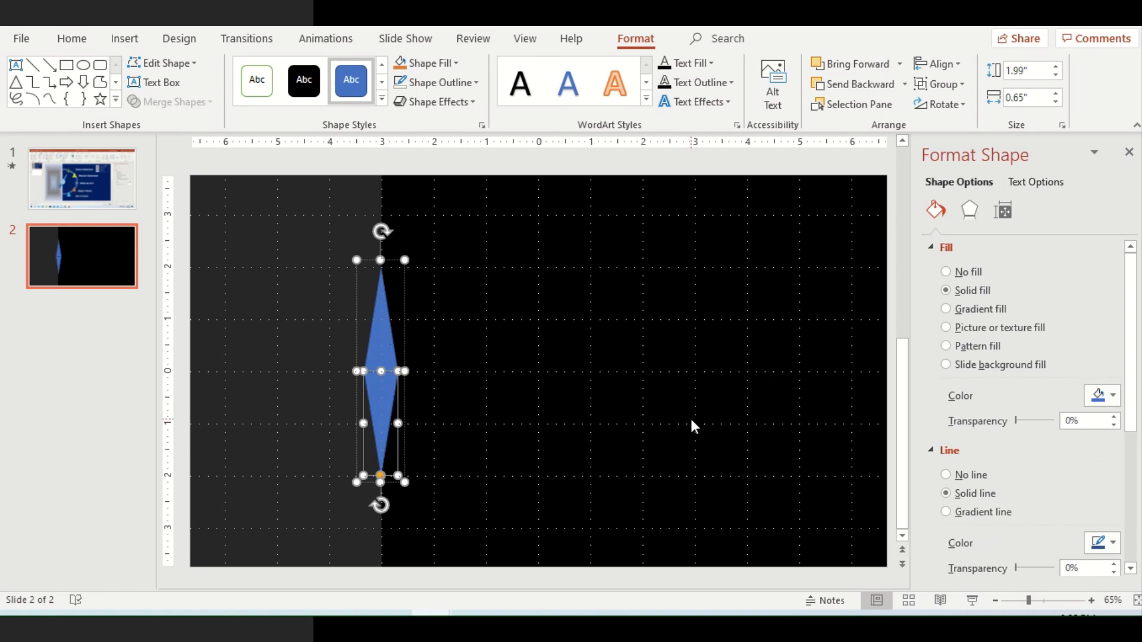
pyautogui.click(946, 273)
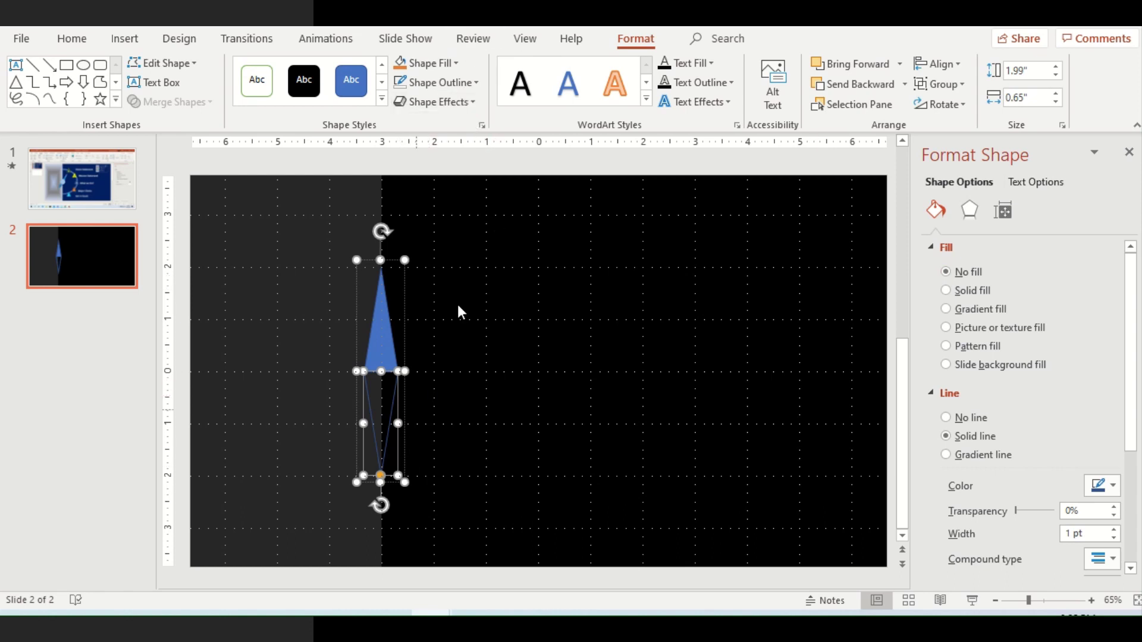
pyautogui.click(476, 82)
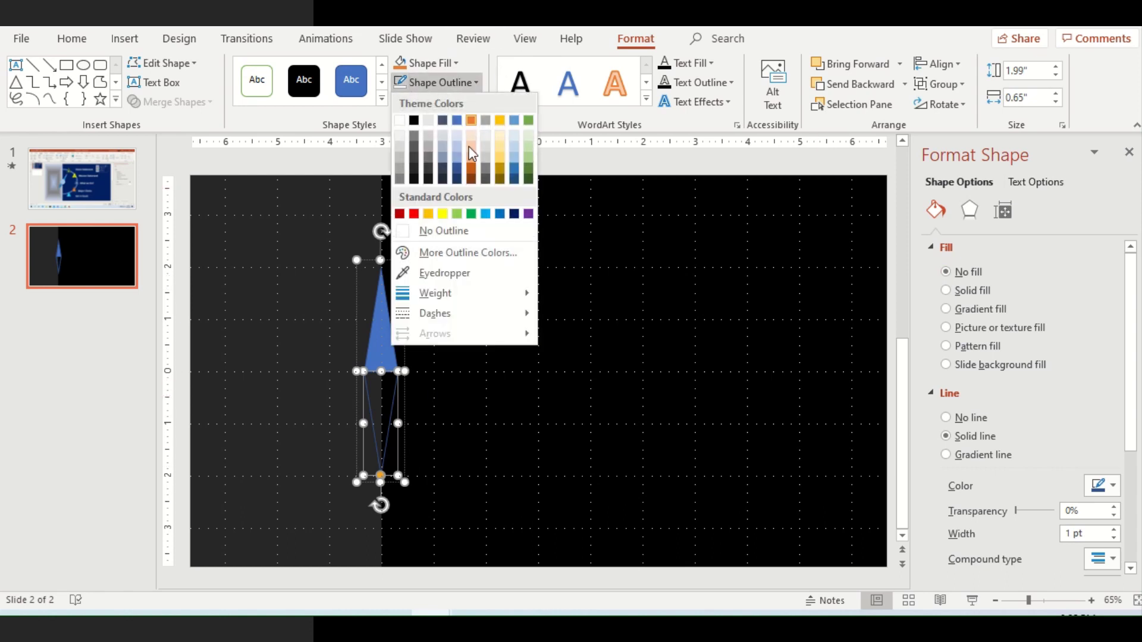
pyautogui.click(462, 238)
pyautogui.click(563, 372)
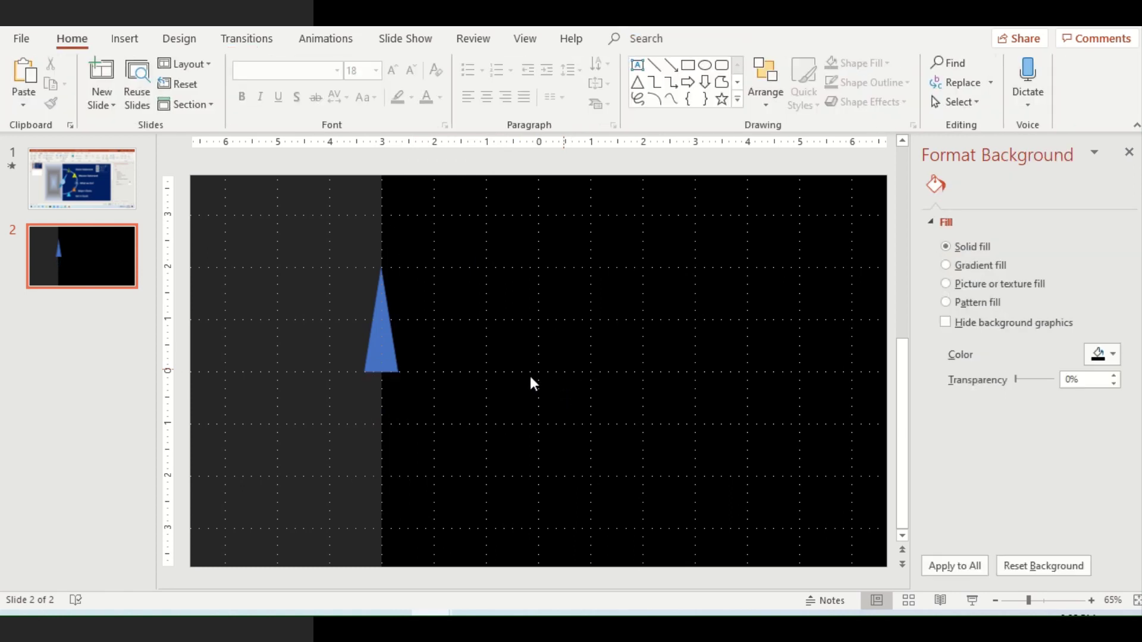
pyautogui.click(394, 343)
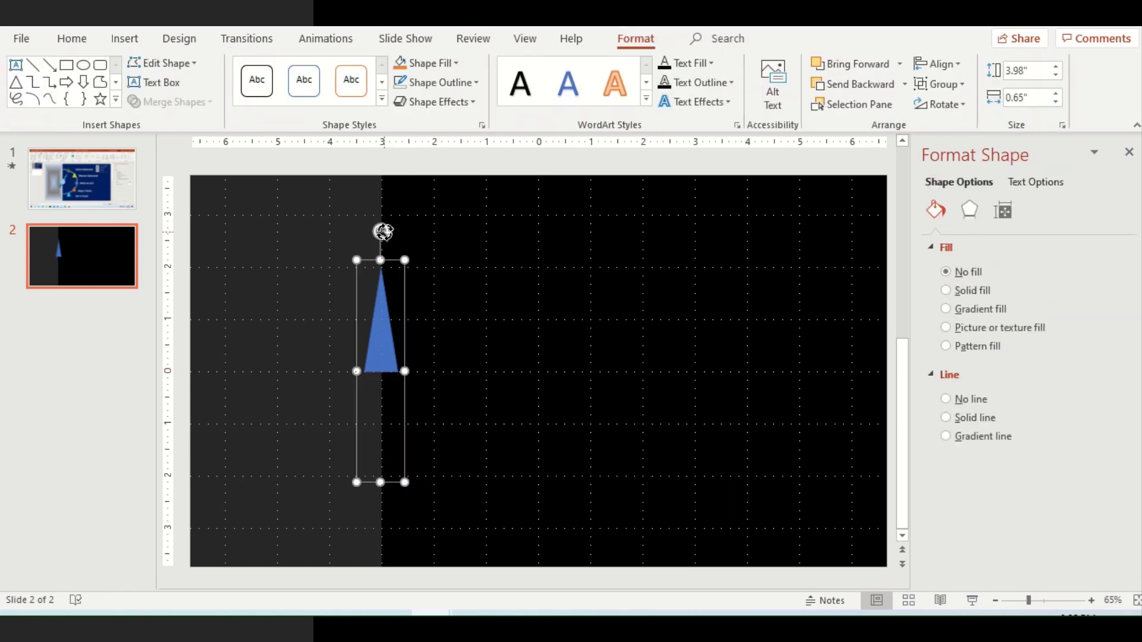
pyautogui.moveTo(381, 230); pyautogui.dragTo(382, 261)
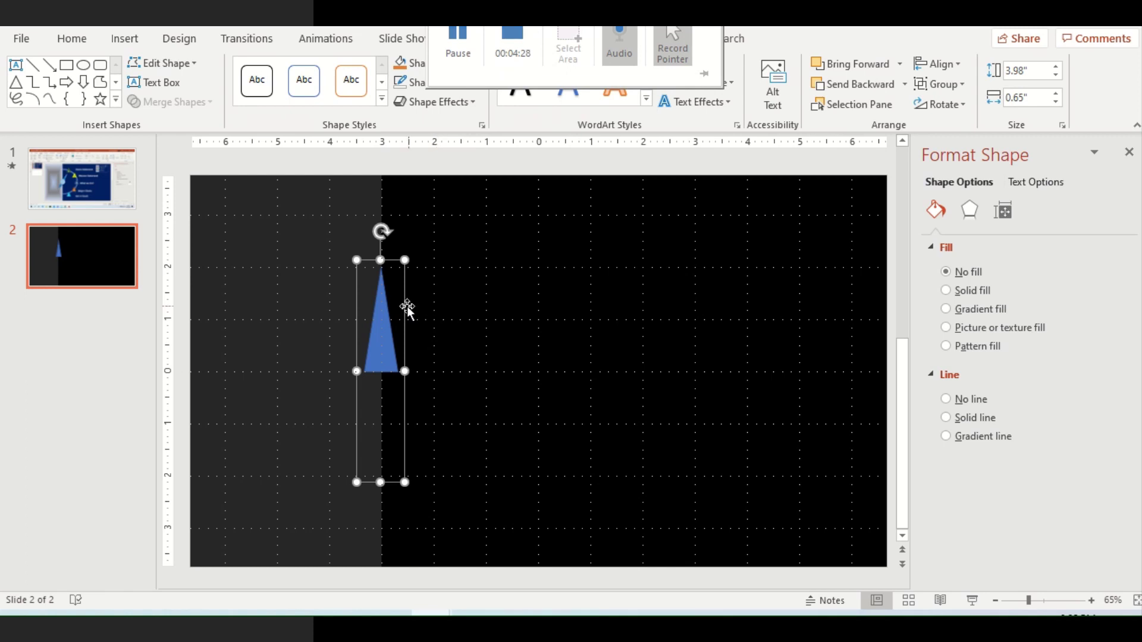
# Draw an arc about 2.29" wide and 2.02" high near the panel's edge above the needle and extend it into a half circle
pyautogui.click(116, 42)
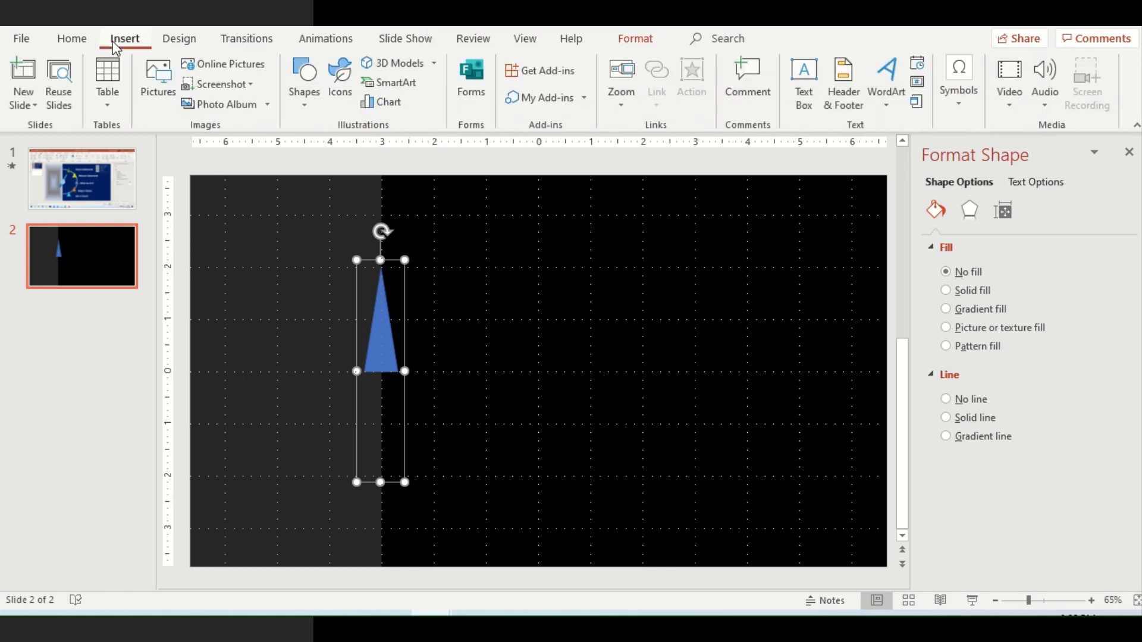
pyautogui.click(305, 107)
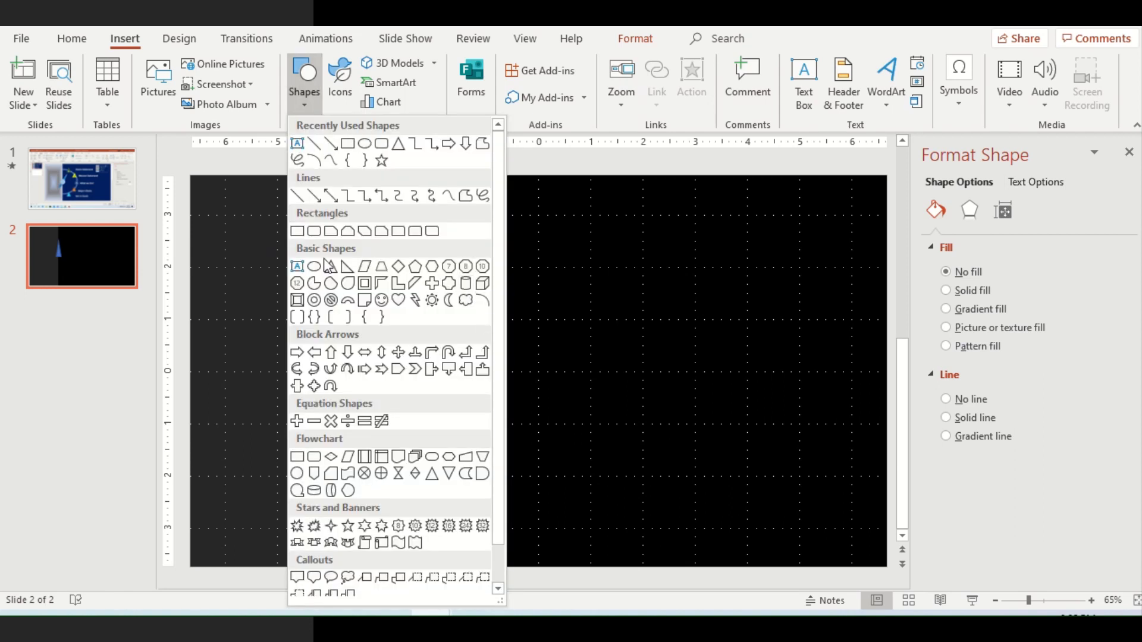
pyautogui.click(483, 299)
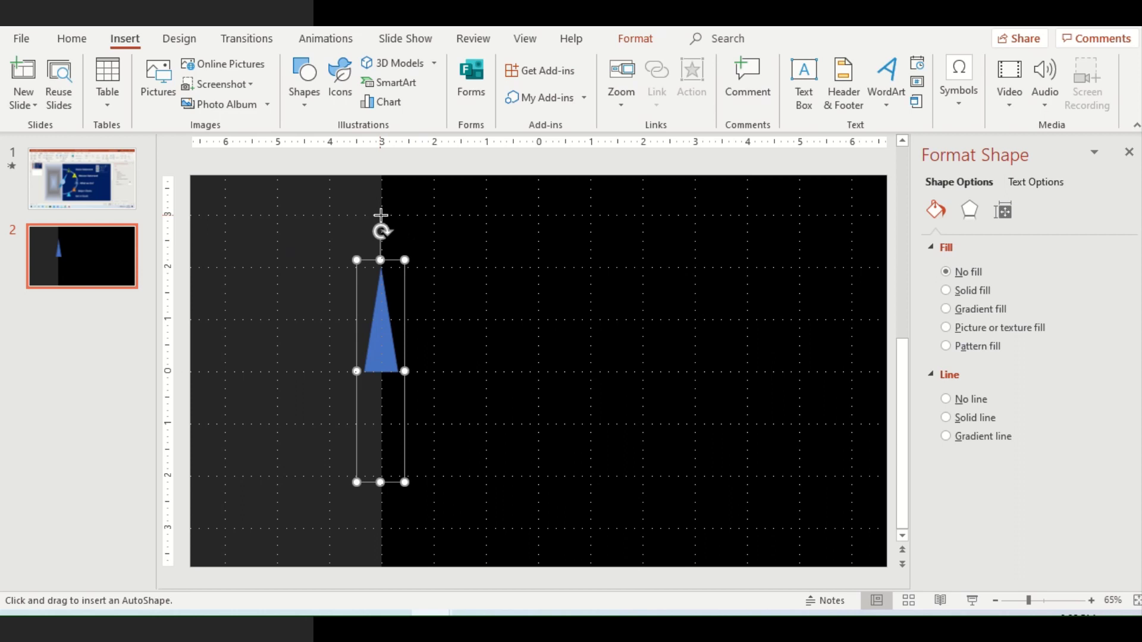
pyautogui.moveTo(381, 215); pyautogui.dragTo(502, 321)
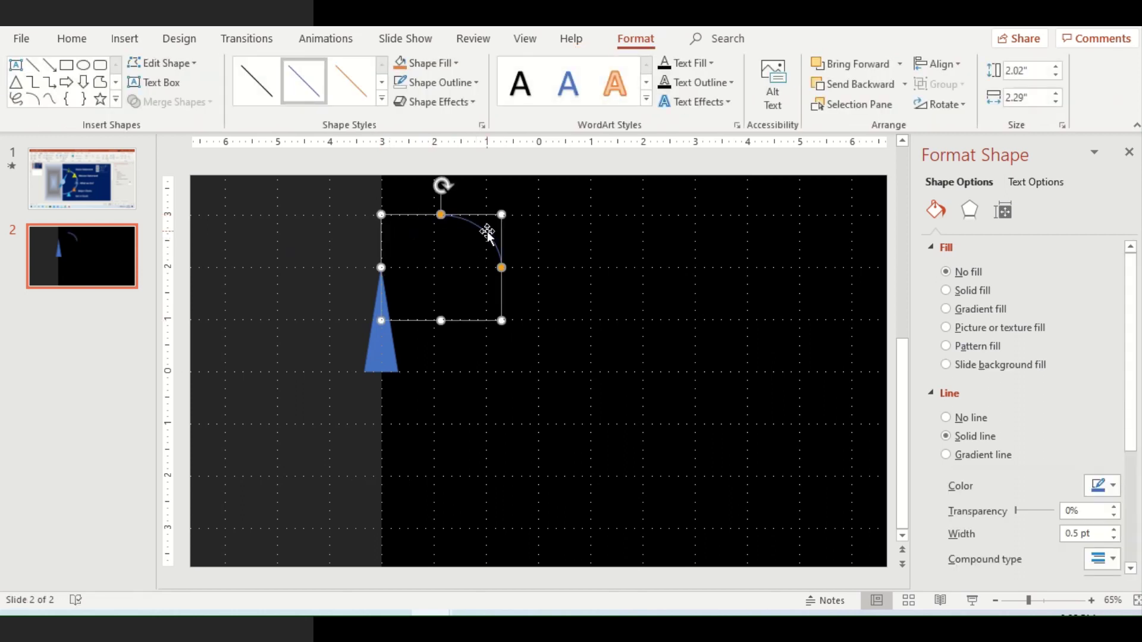
pyautogui.moveTo(483, 234); pyautogui.dragTo(403, 318)
pyautogui.click(485, 454)
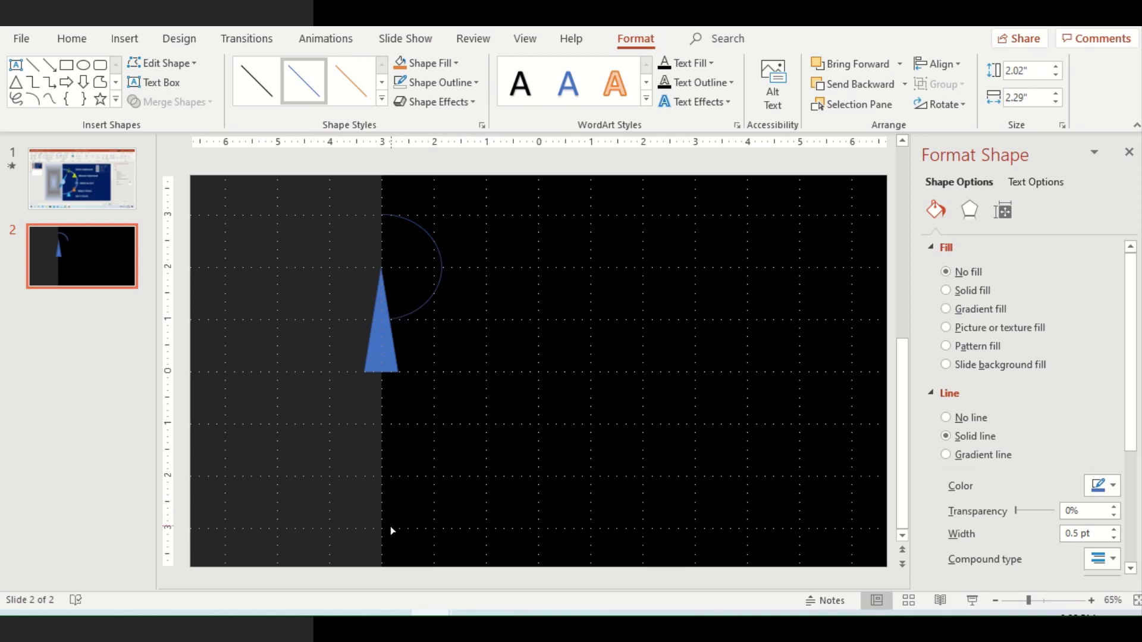
# Enlarge the half-circle arc to about 5.83" high and 5.39" wide around the needle, with its curve reaching the slide's horizontal middle
pyautogui.click(416, 311)
pyautogui.moveTo(446, 322); pyautogui.dragTo(575, 518)
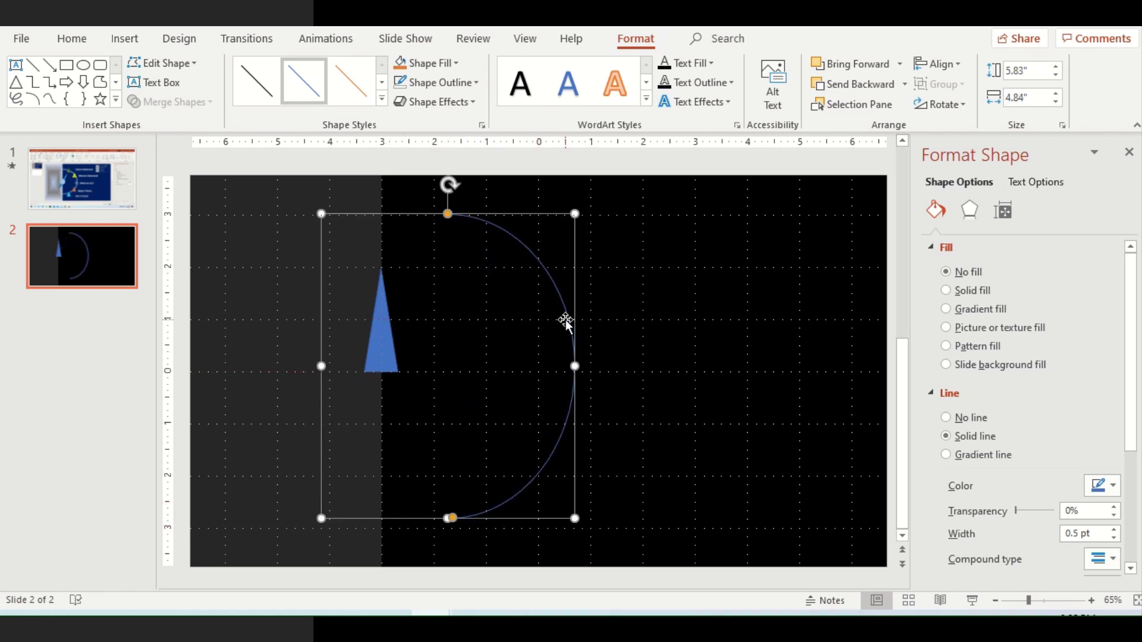
pyautogui.moveTo(565, 319); pyautogui.dragTo(502, 320)
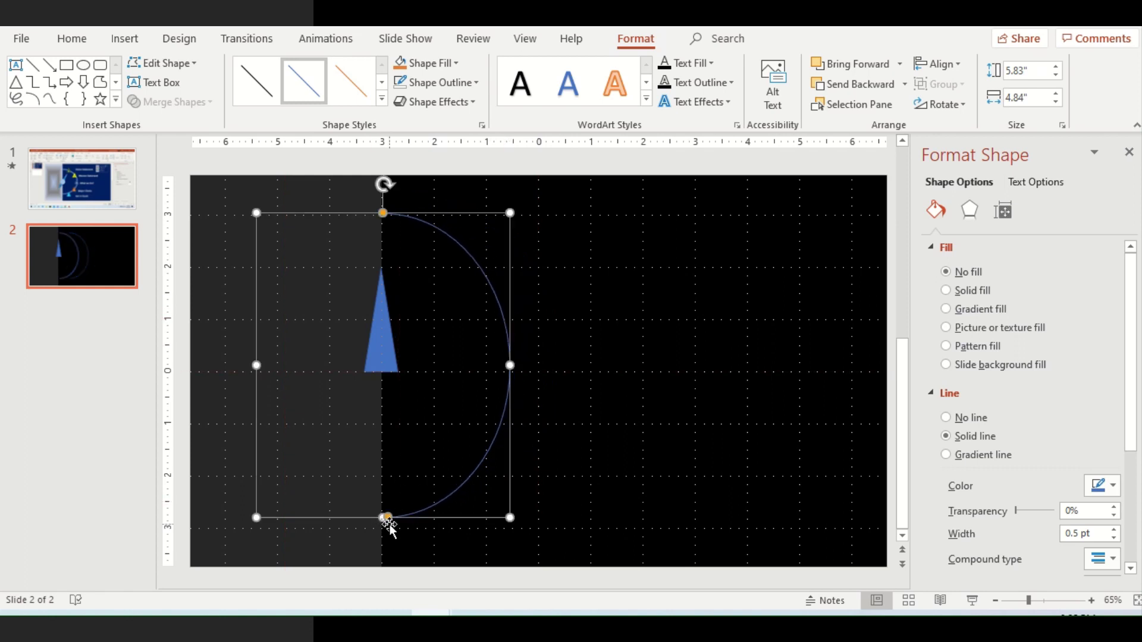
pyautogui.click(386, 524)
pyautogui.click(382, 520)
pyautogui.moveTo(505, 368); pyautogui.dragTo(538, 369)
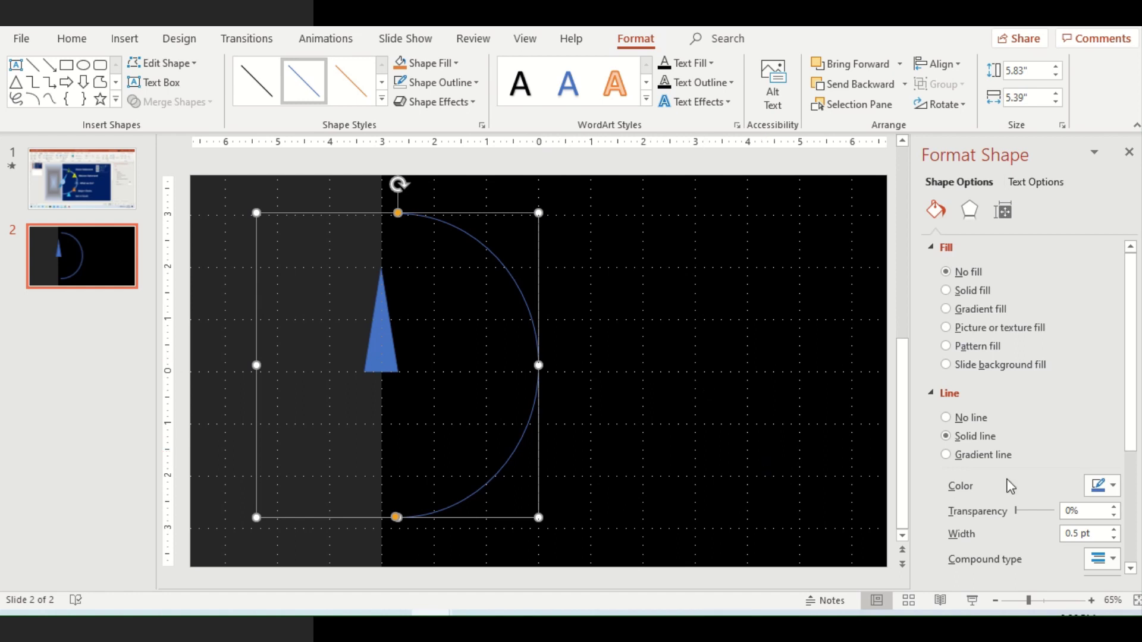
# Set the arc's line width to 8 pt and extend both of its ends to the gray panel's edge
pyautogui.moveTo(1133, 354); pyautogui.dragTo(1127, 446)
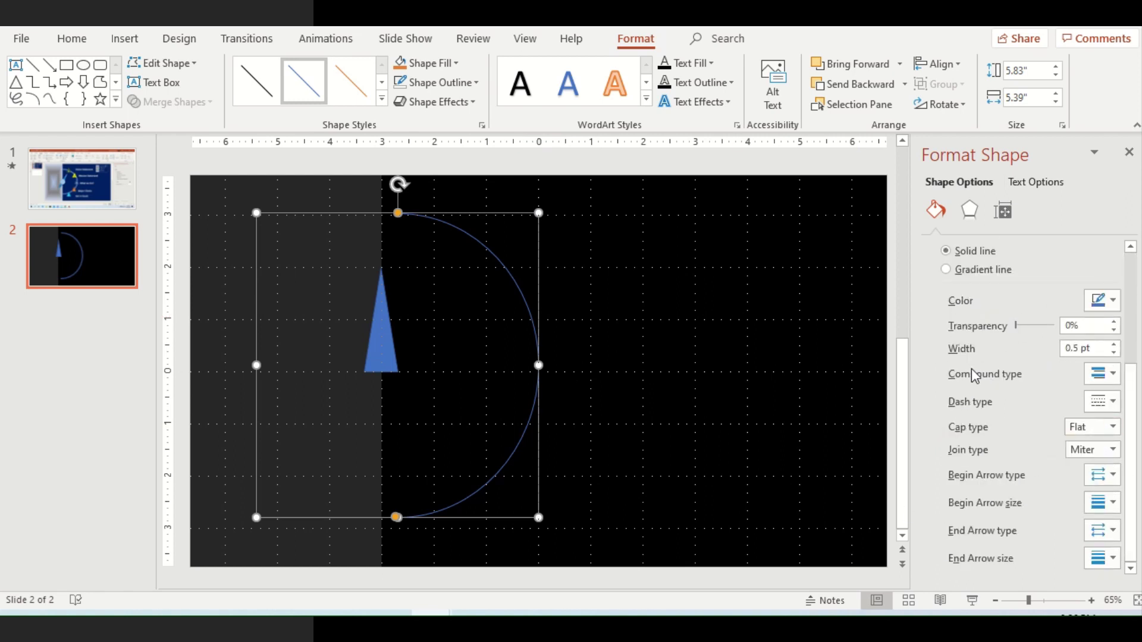
pyautogui.tripleClick(1085, 352)
pyautogui.write('8')
pyautogui.press('Return')
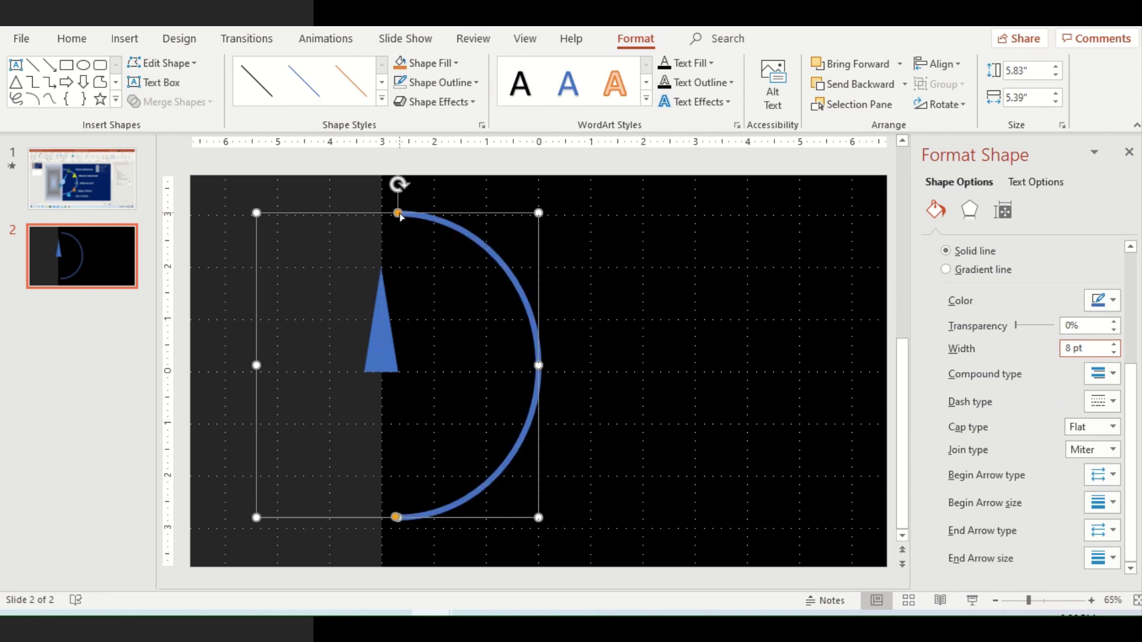
pyautogui.moveTo(402, 215); pyautogui.dragTo(382, 212)
pyautogui.moveTo(395, 519); pyautogui.dragTo(380, 517)
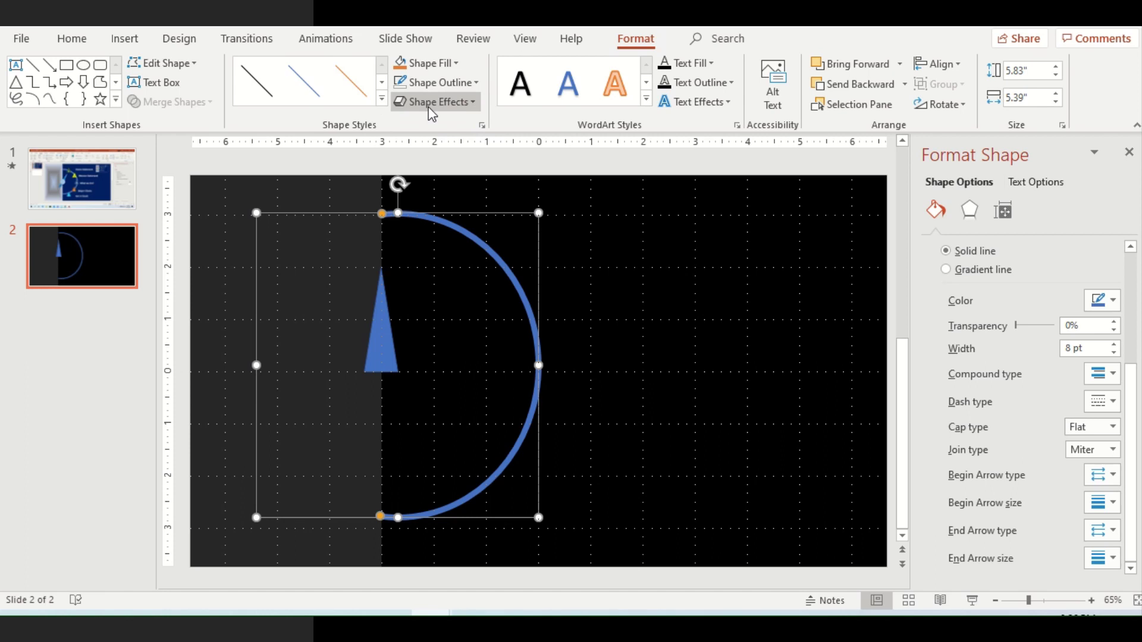
# Apply the second-smallest blue glow variation to the arc
pyautogui.click(466, 105)
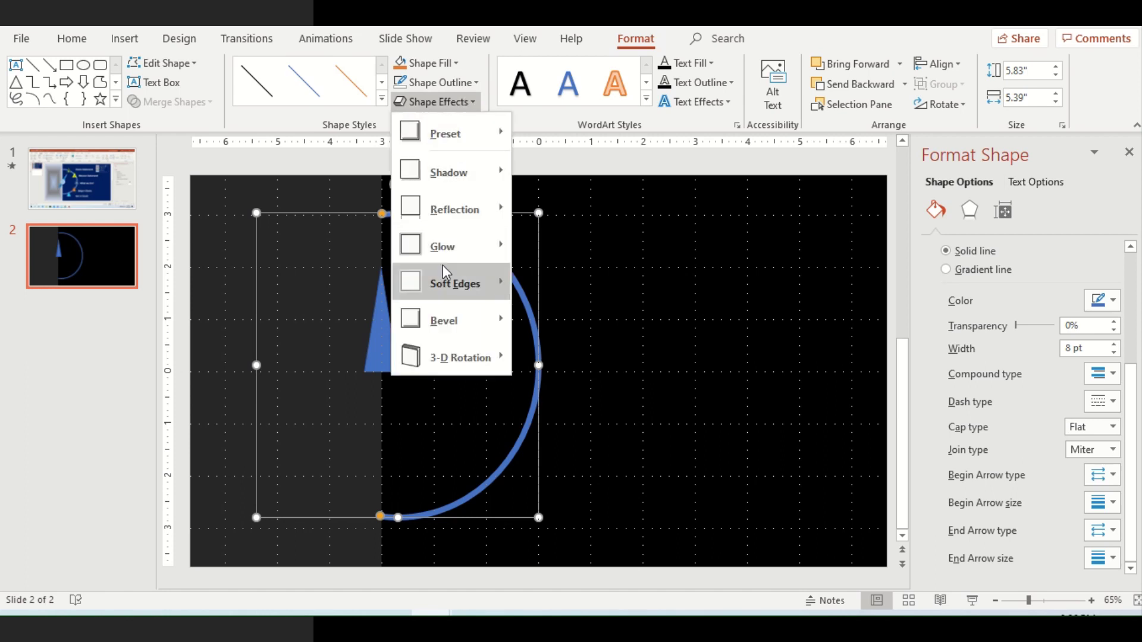
pyautogui.moveTo(443, 253)
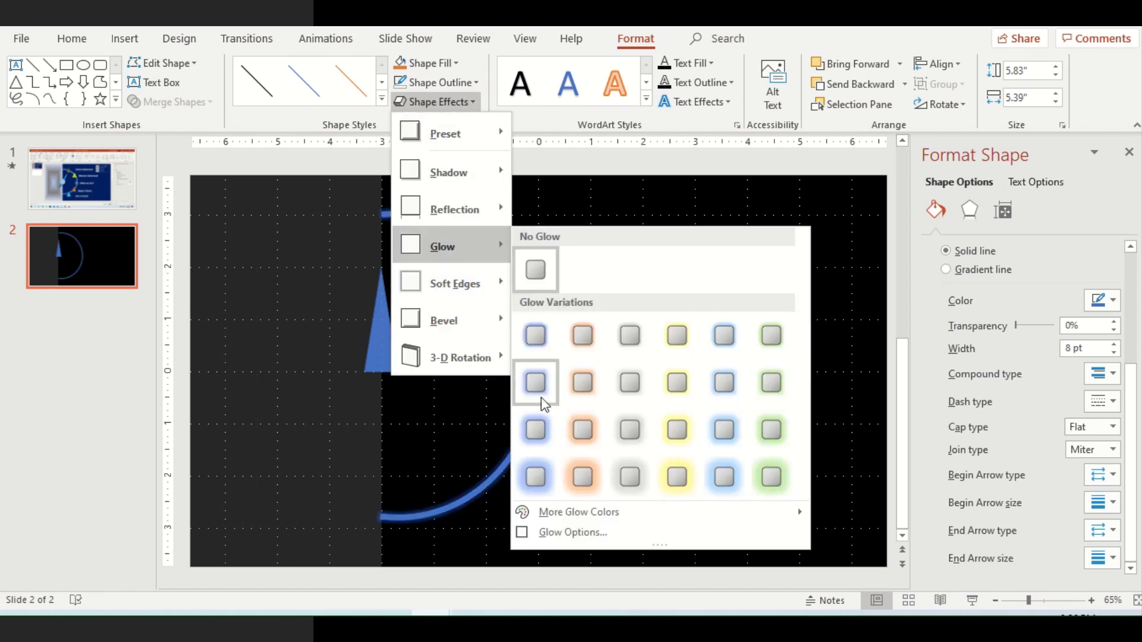
pyautogui.click(533, 380)
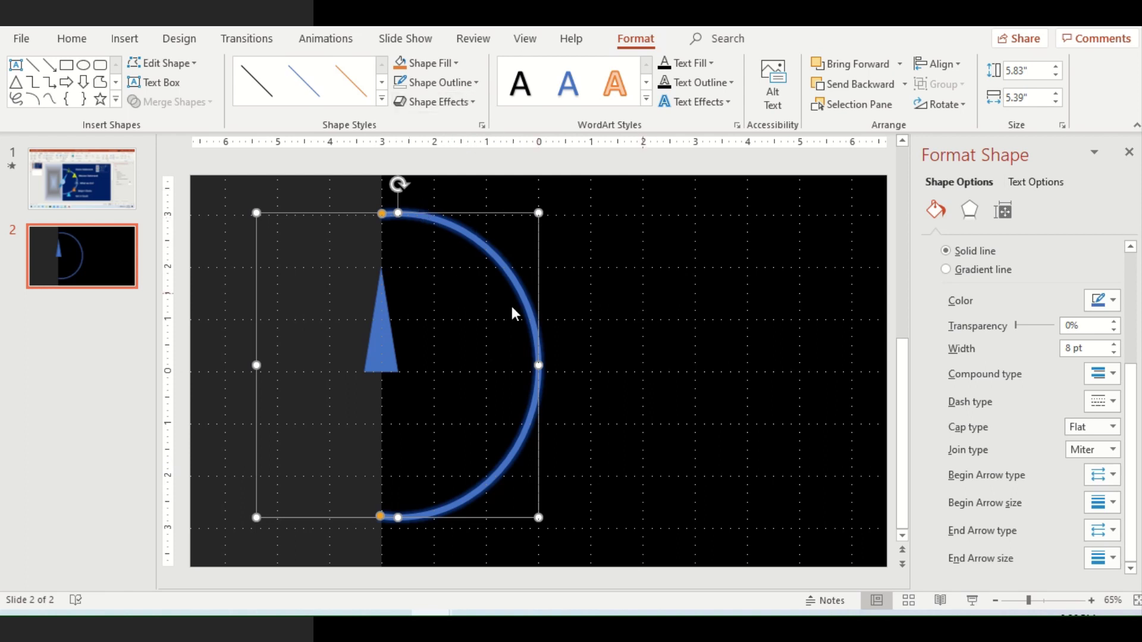
# Fill the needle's upper triangle with the darkest gray shade of the white theme color
pyautogui.click(384, 348)
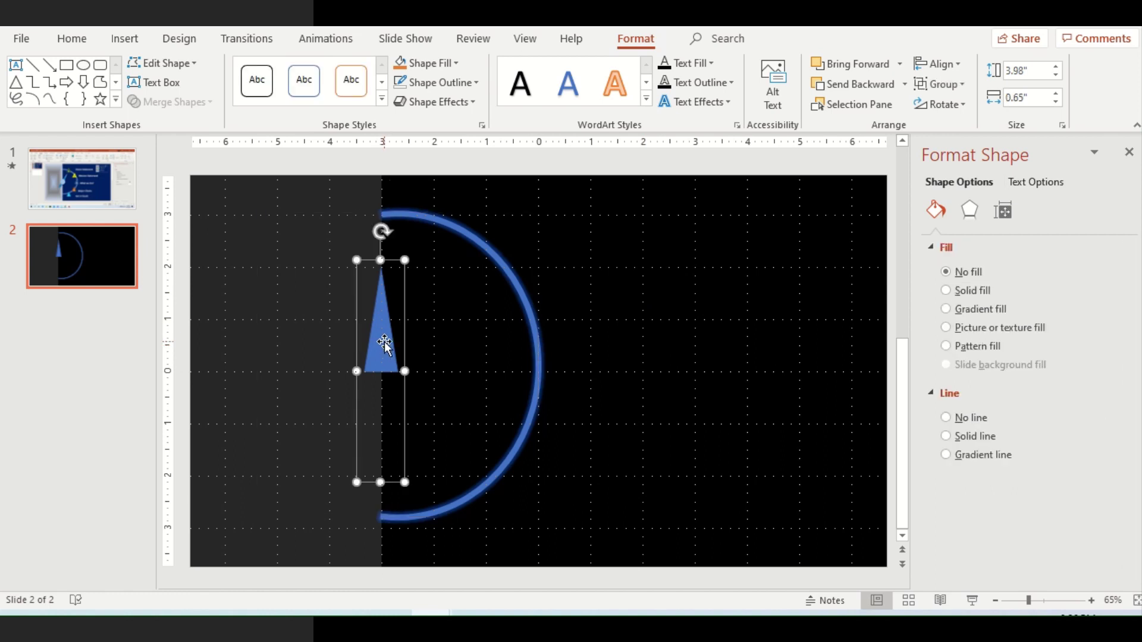
pyautogui.click(383, 345)
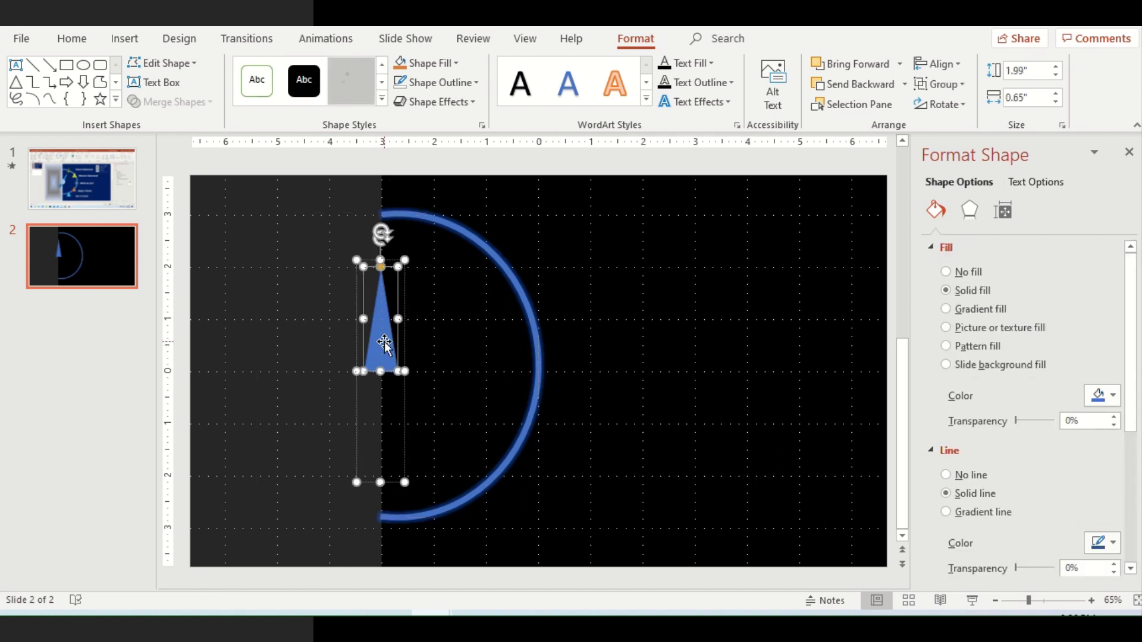
pyautogui.click(1110, 397)
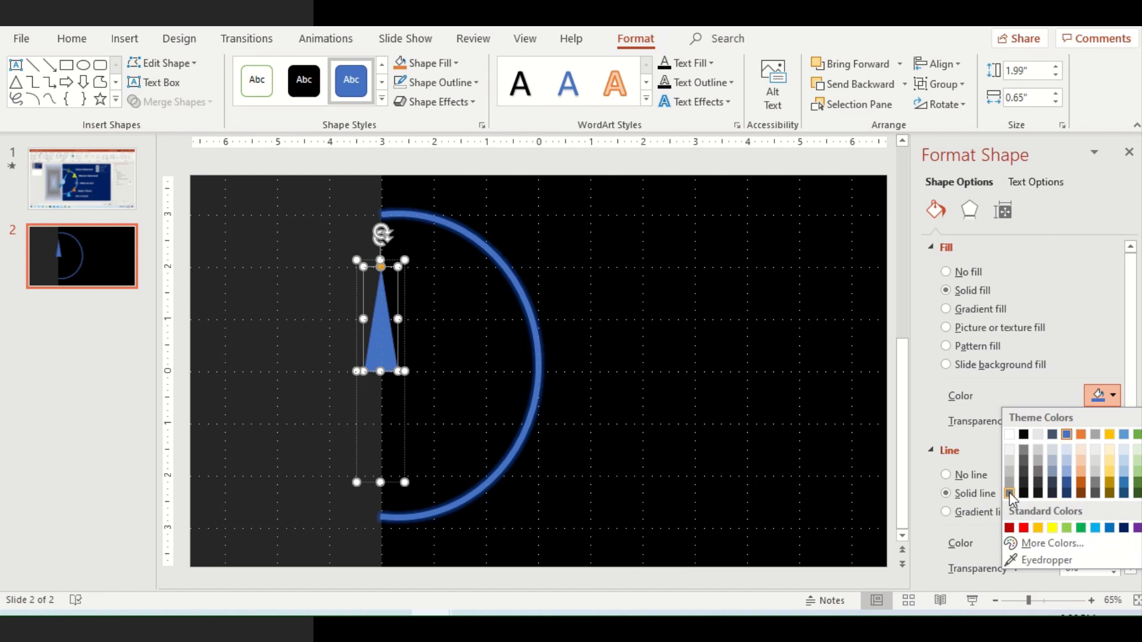
pyautogui.click(1009, 494)
pyautogui.click(587, 315)
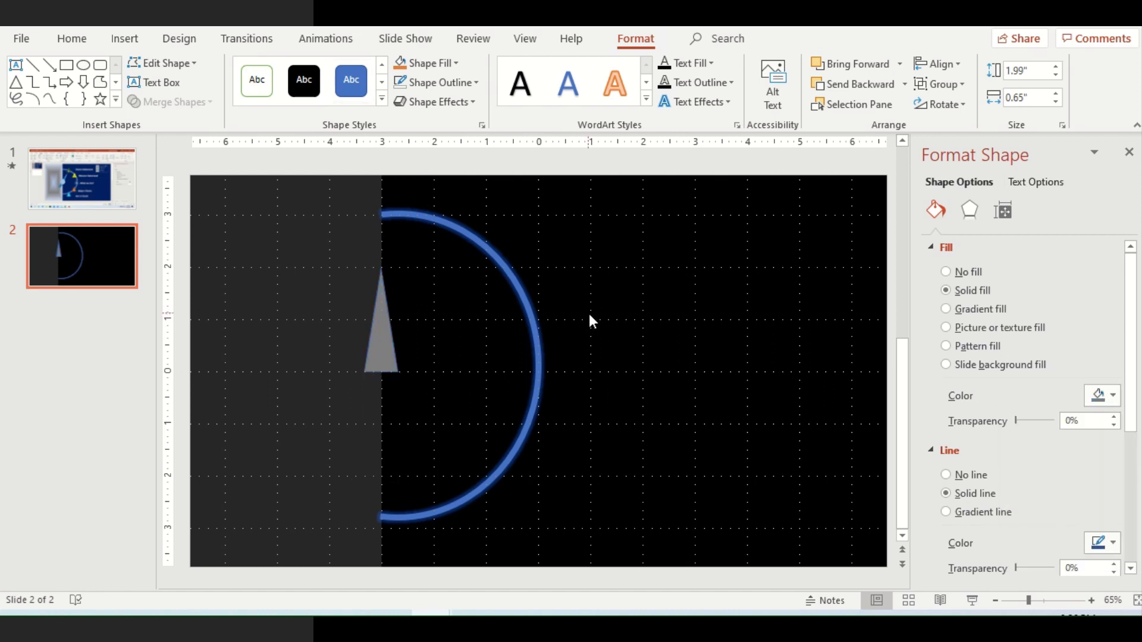
# Apply the thickest gray theme line style to the arc and set its line width to 8 pt
pyautogui.click(520, 294)
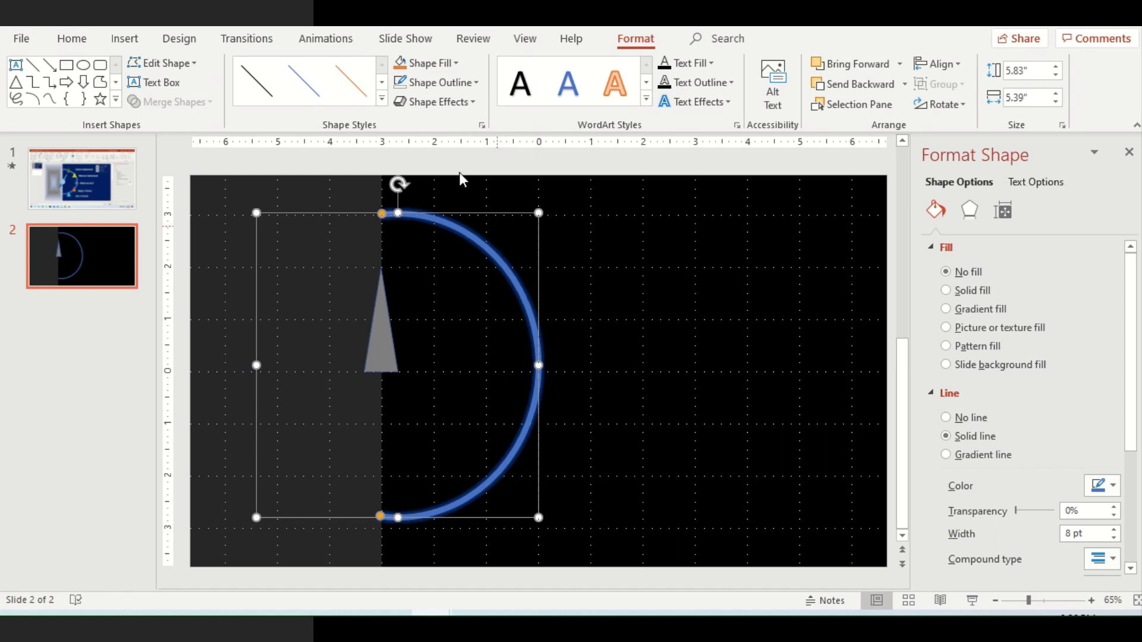
pyautogui.click(380, 97)
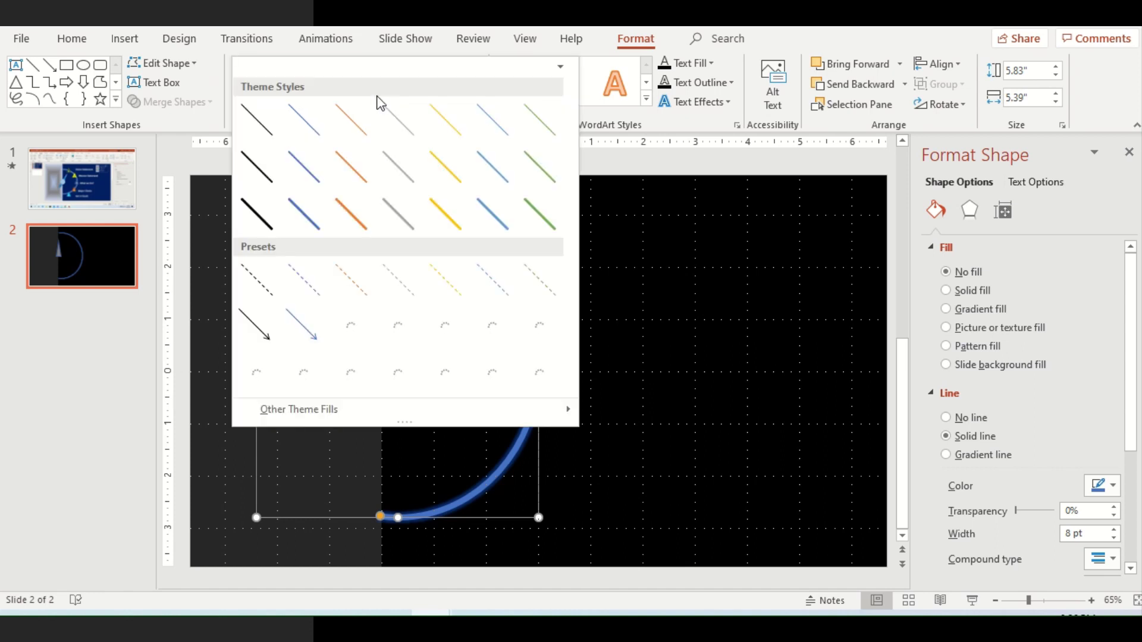
pyautogui.click(396, 209)
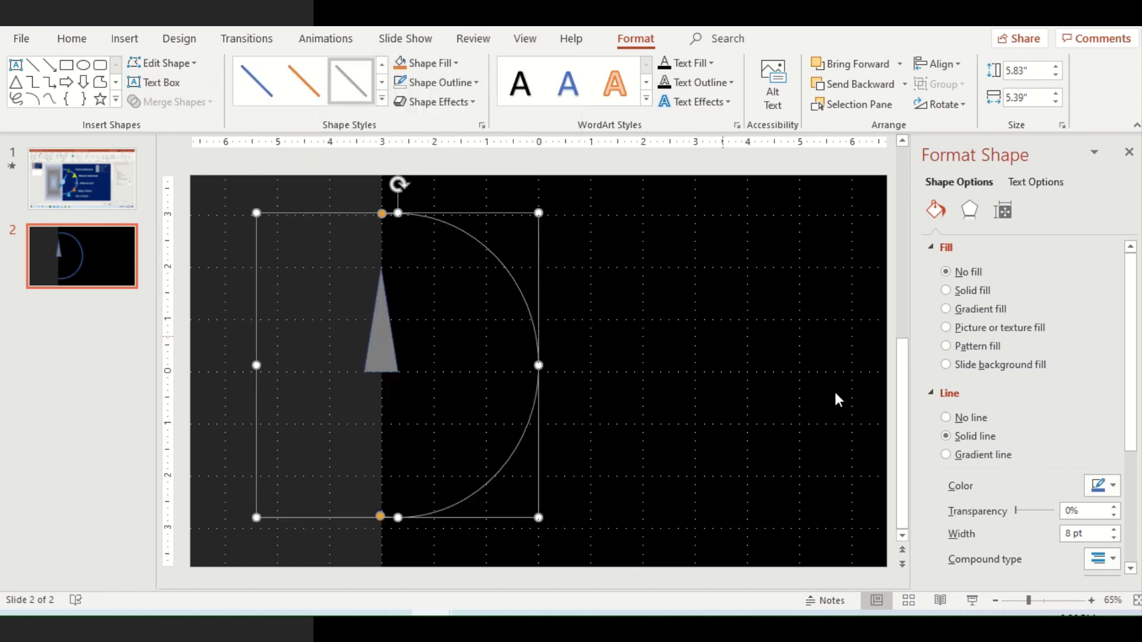
pyautogui.scroll(-3, 1089, 488)
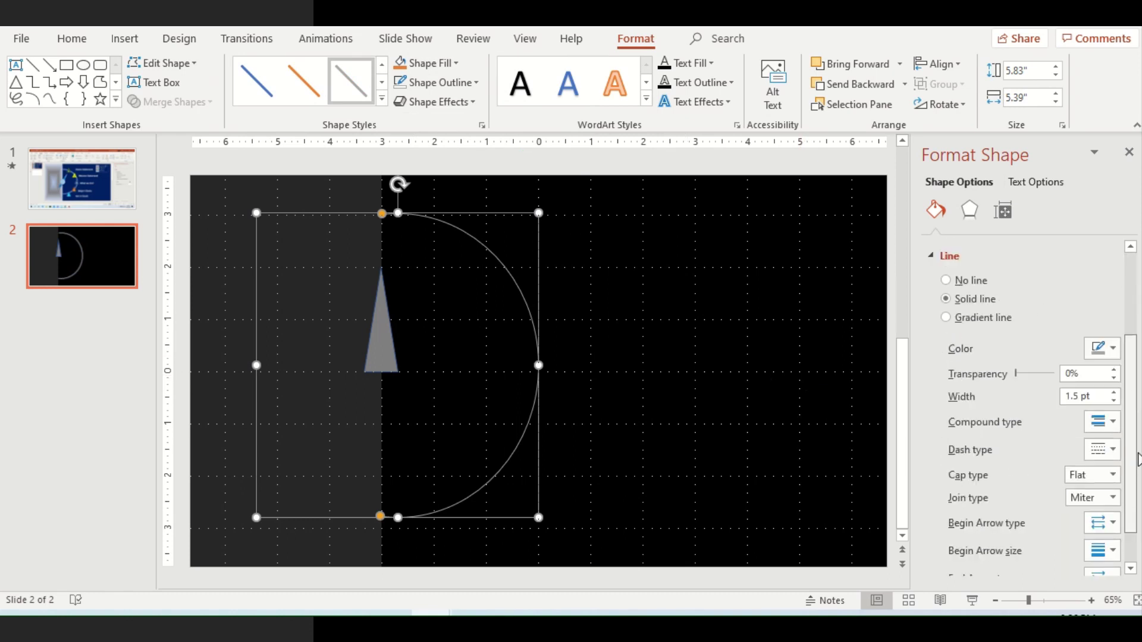
pyautogui.moveTo(1079, 396); pyautogui.dragTo(1050, 405)
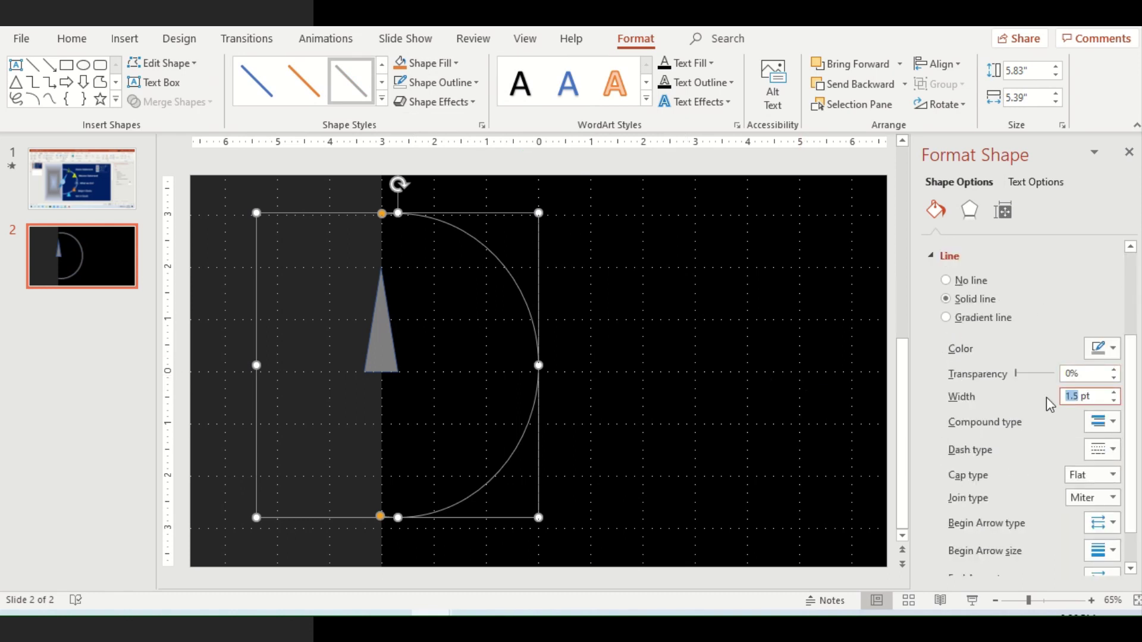
pyautogui.write('8')
pyautogui.press('Return')
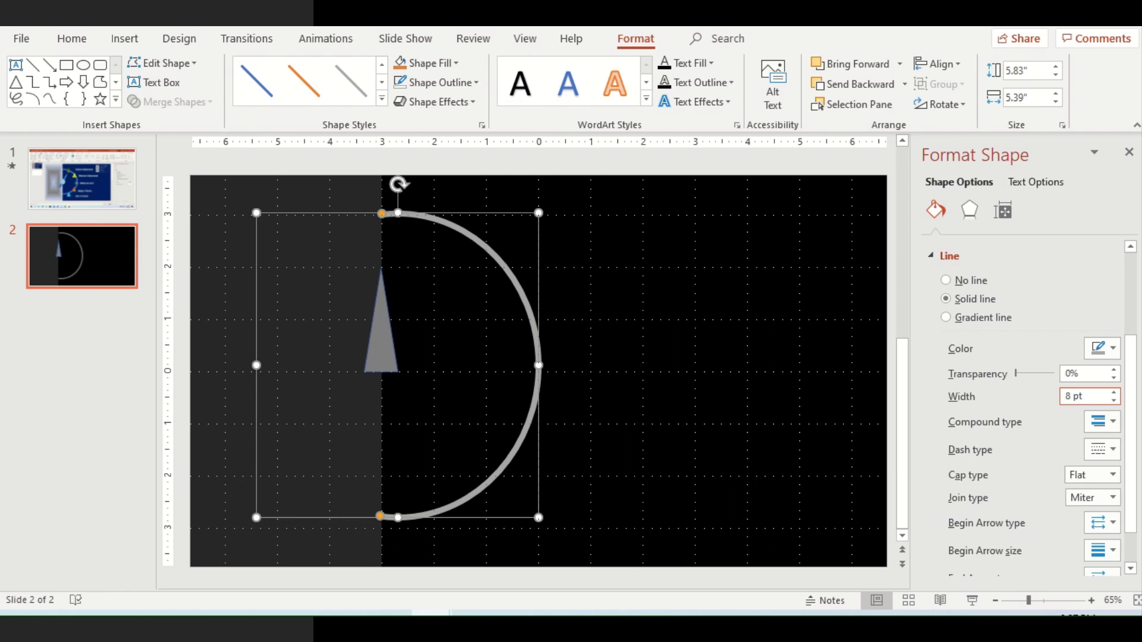
# Give the gray arc a blue glow using the second-smallest variation
pyautogui.click(473, 106)
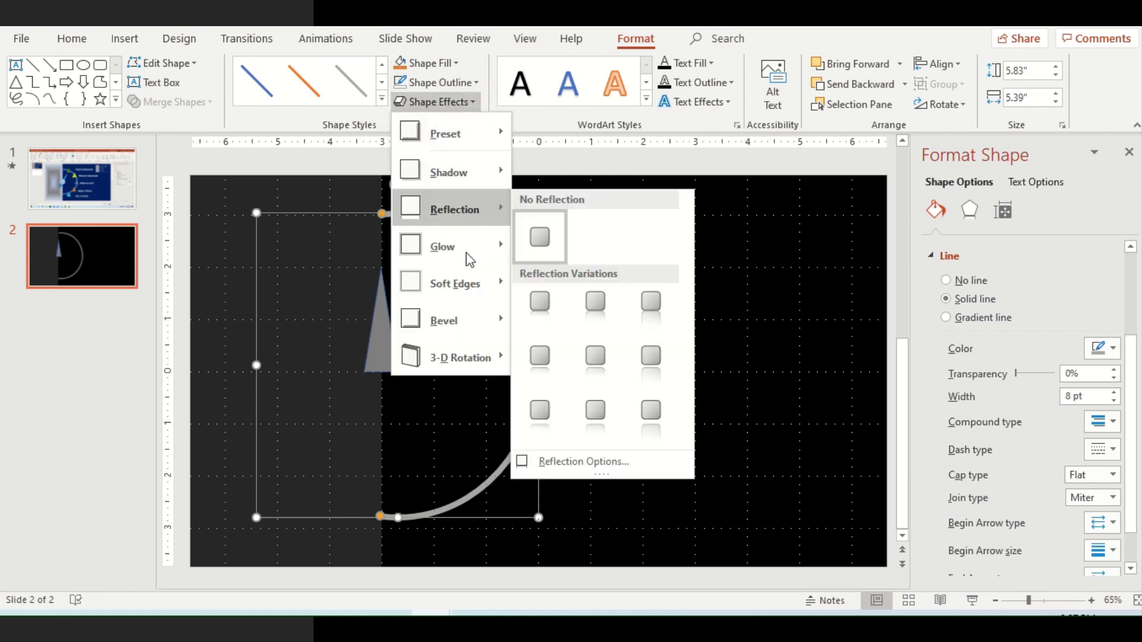
pyautogui.moveTo(421, 246)
pyautogui.click(539, 374)
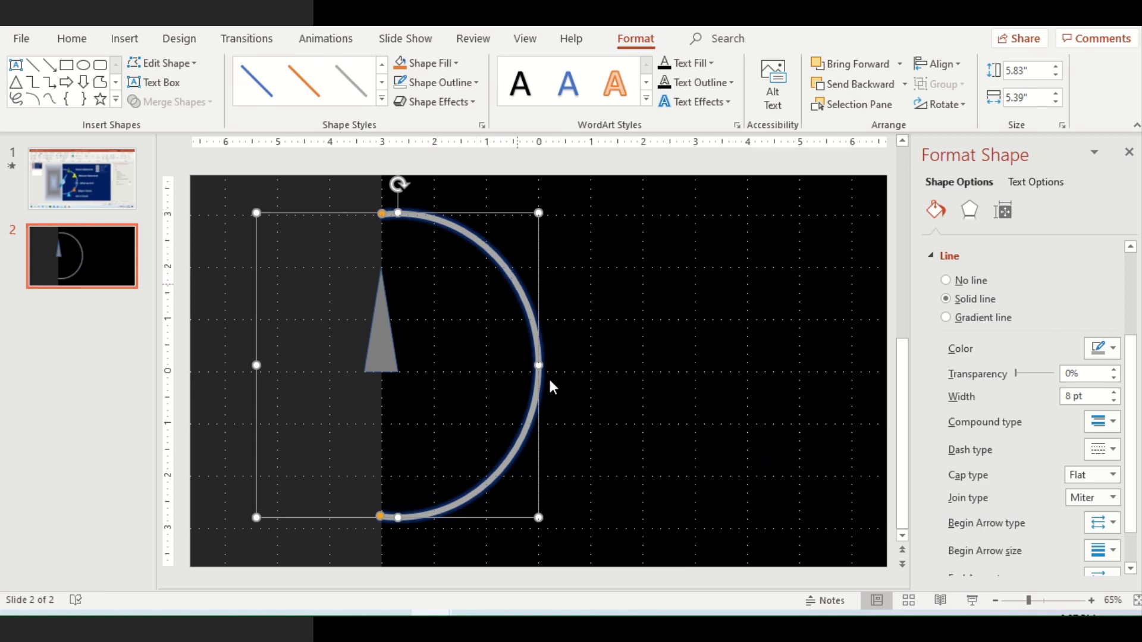
# Draw an isosceles triangle about 0.89" high and 0.77" wide on the upper part of the arc and label it 1
pyautogui.click(125, 40)
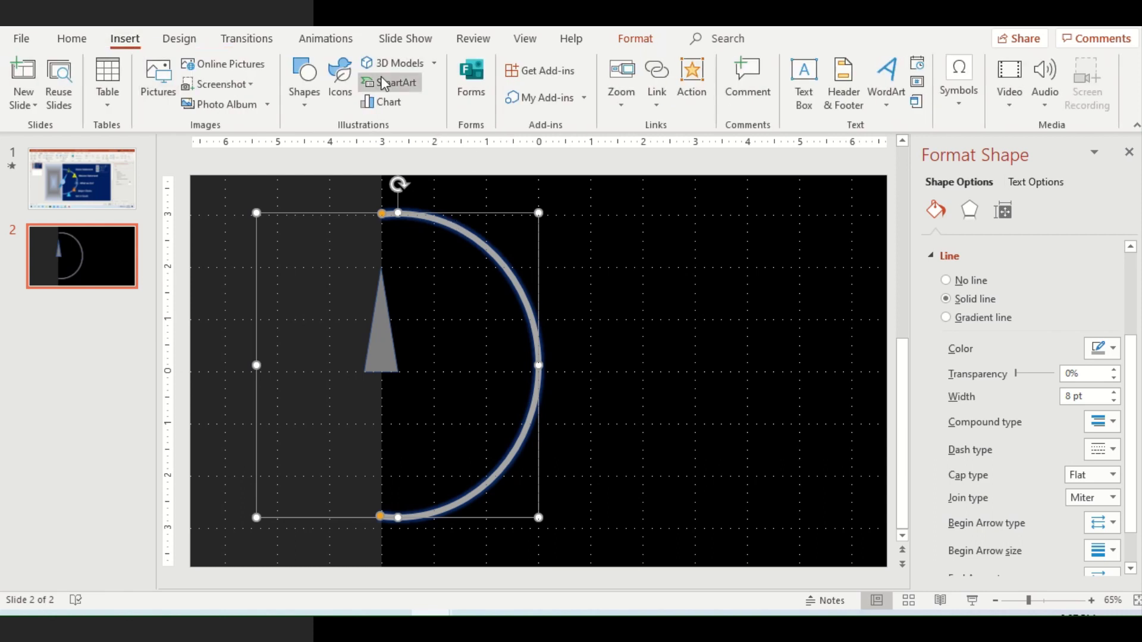
pyautogui.click(310, 105)
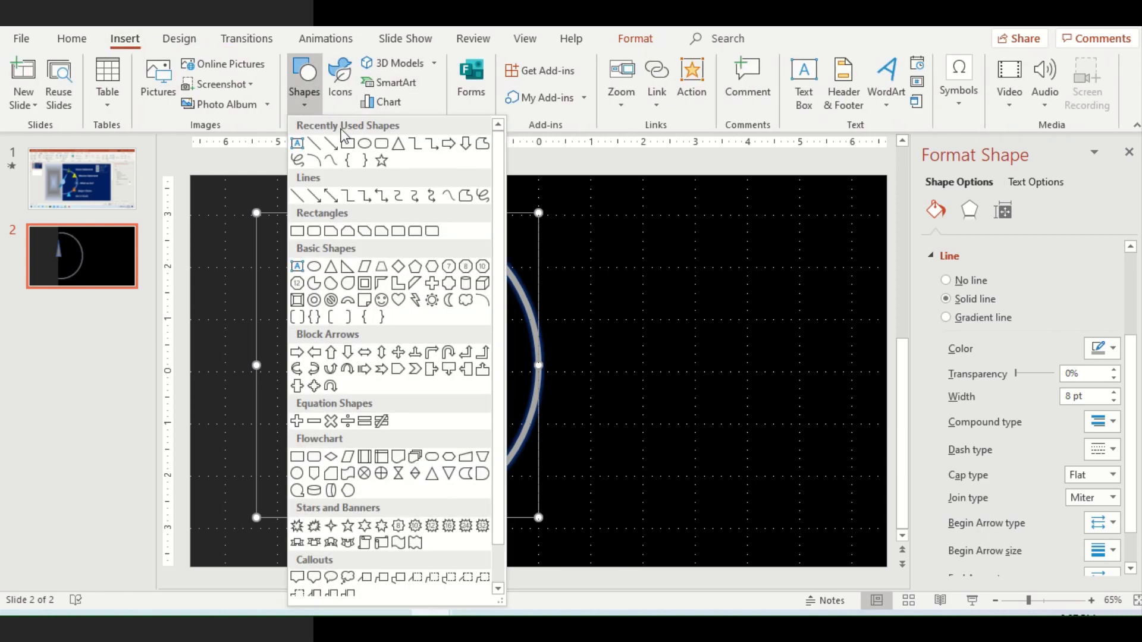
pyautogui.click(399, 144)
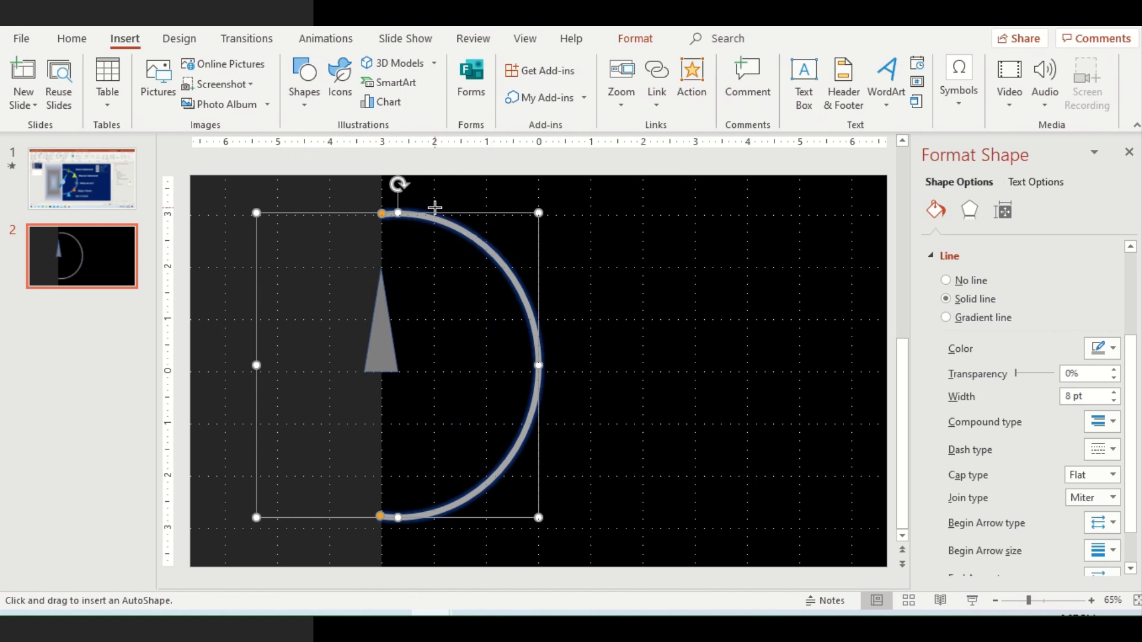
pyautogui.moveTo(419, 196); pyautogui.dragTo(461, 242)
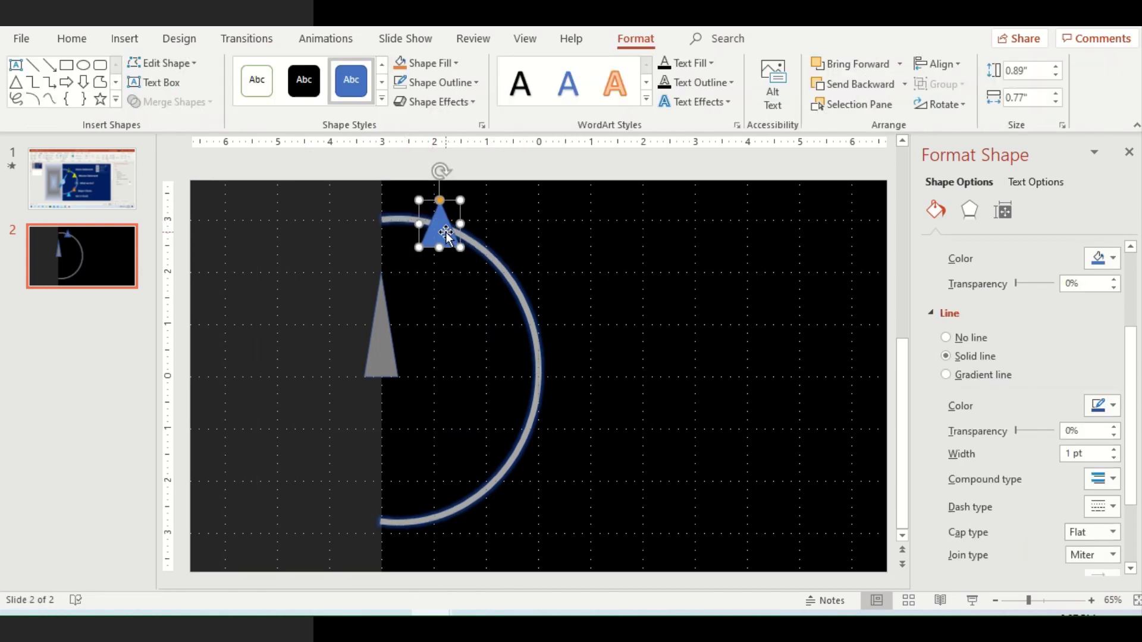
pyautogui.click(441, 232)
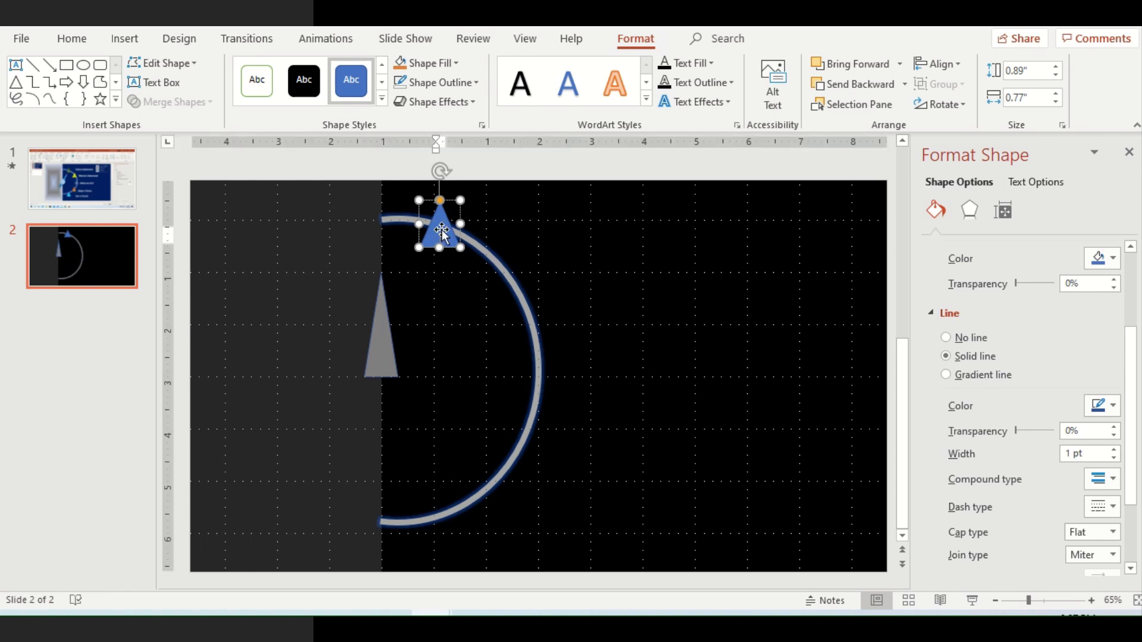
pyautogui.write('1')
# Set the number in the small triangle to 40 pt bold
pyautogui.hotkey('ctrl', 'a')
pyautogui.click(71, 38)
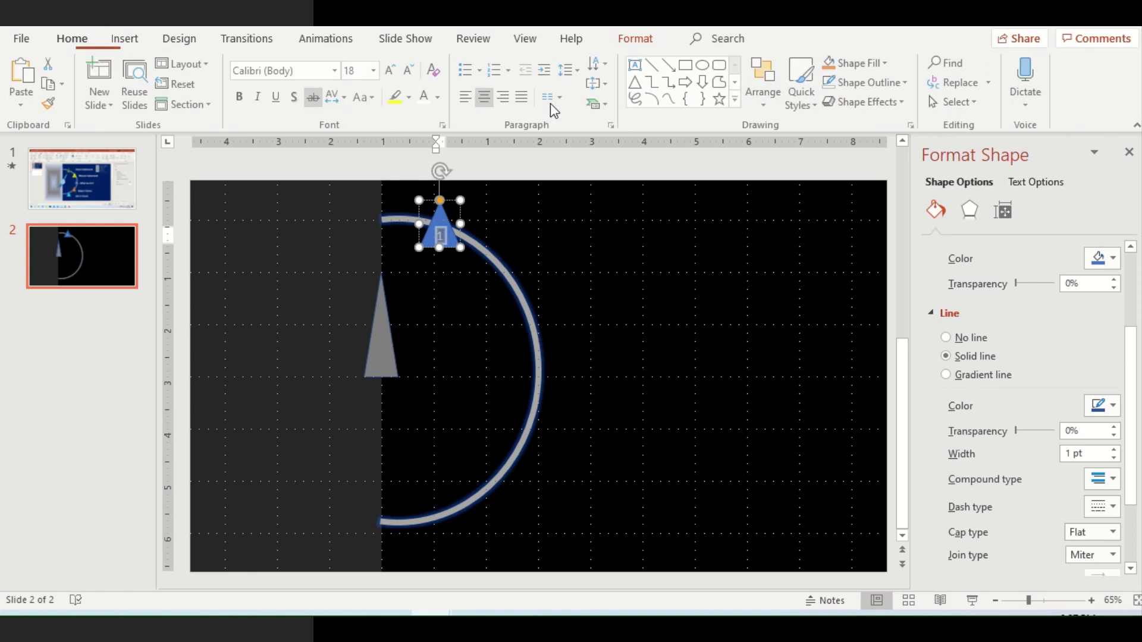
pyautogui.click(392, 71)
pyautogui.click(392, 70)
pyautogui.click(392, 70)
pyautogui.click(393, 70)
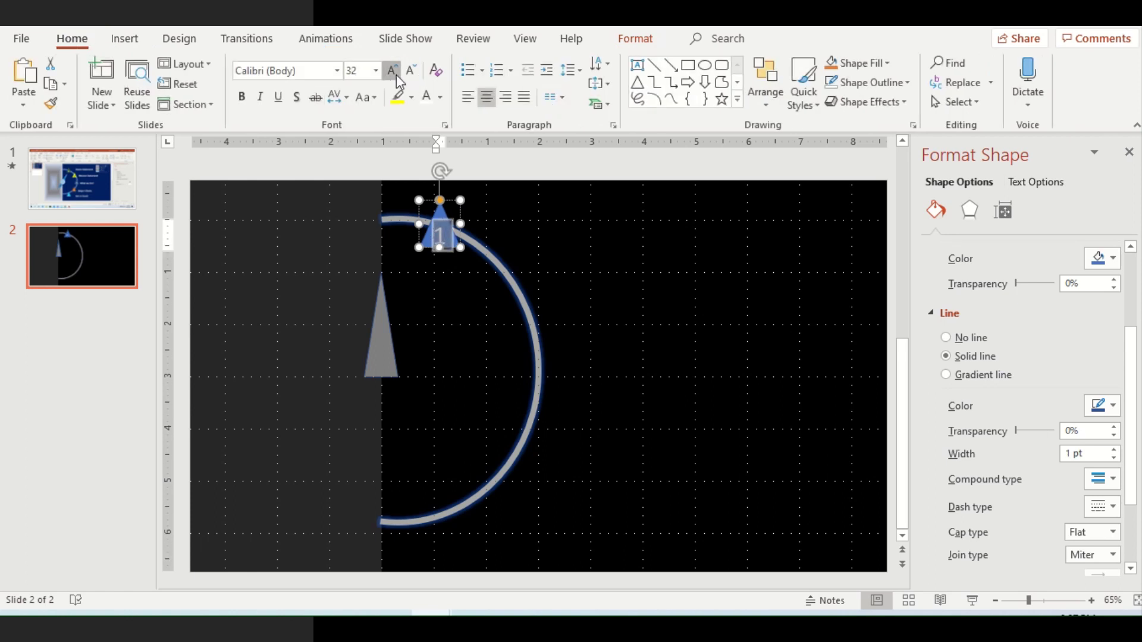
pyautogui.click(392, 71)
pyautogui.click(393, 70)
pyautogui.click(242, 96)
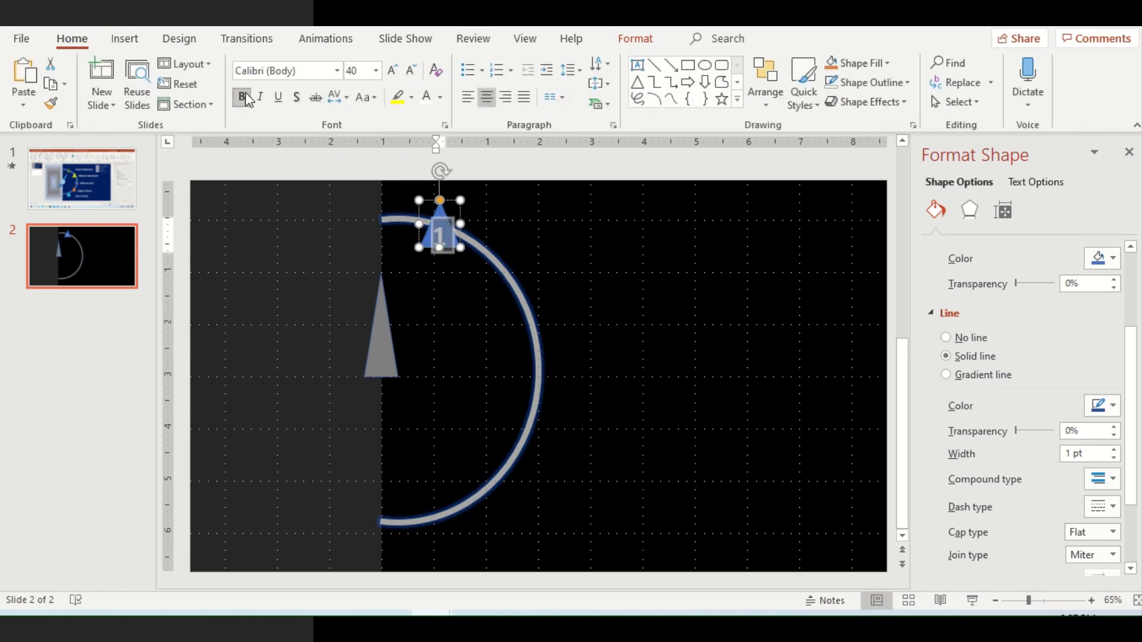
# Fill the numbered triangle with a light gray shade of the white theme color
pyautogui.click(443, 213)
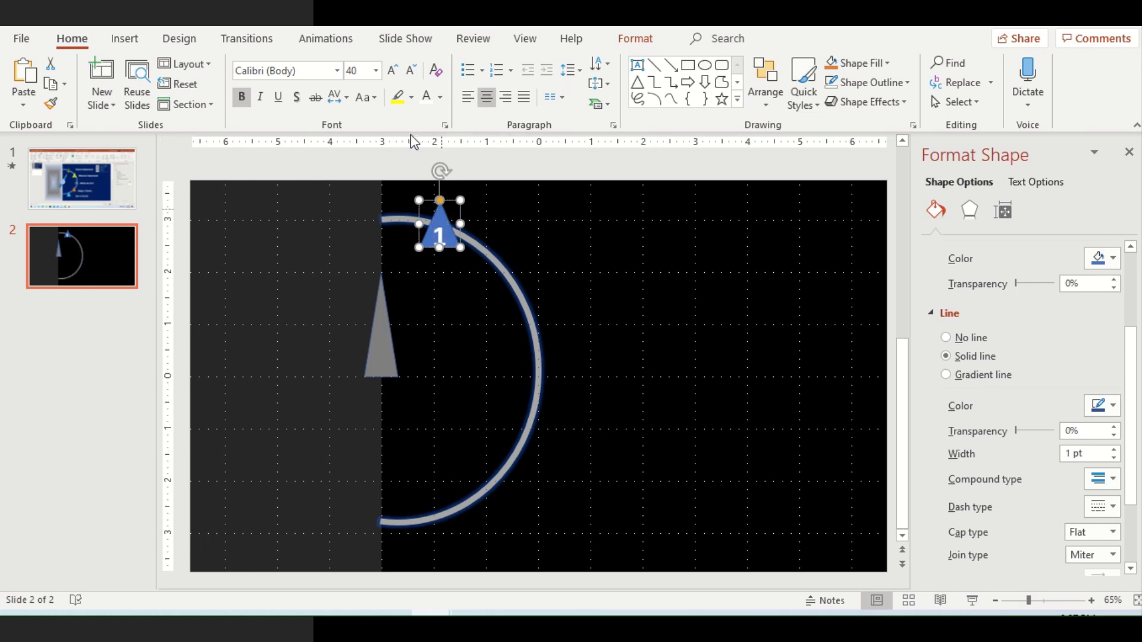
pyautogui.click(635, 38)
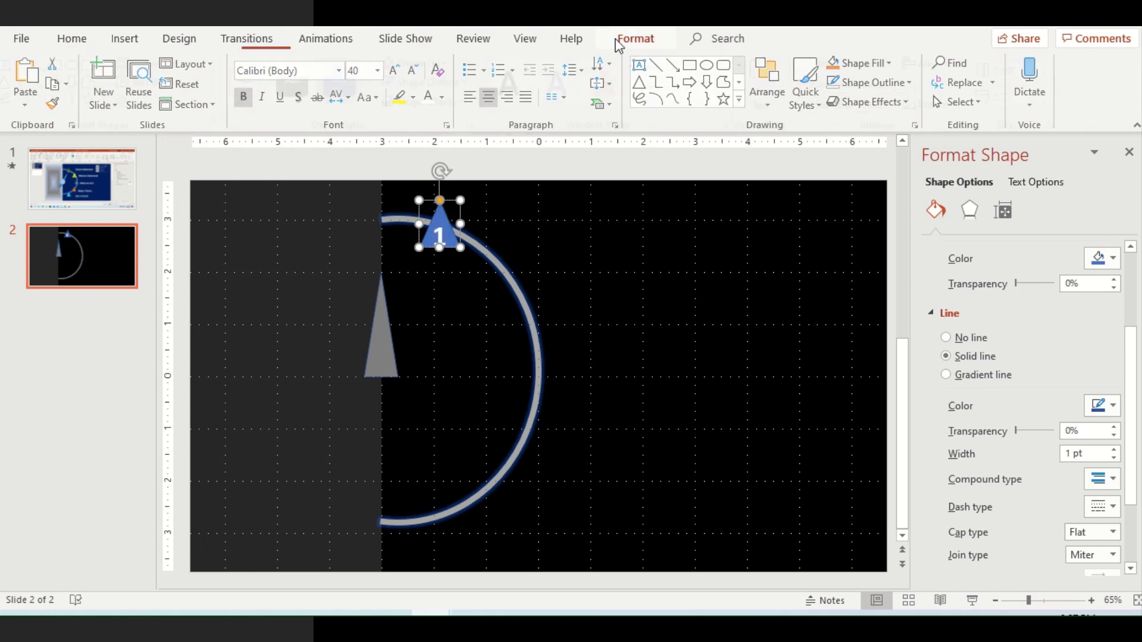
pyautogui.click(457, 63)
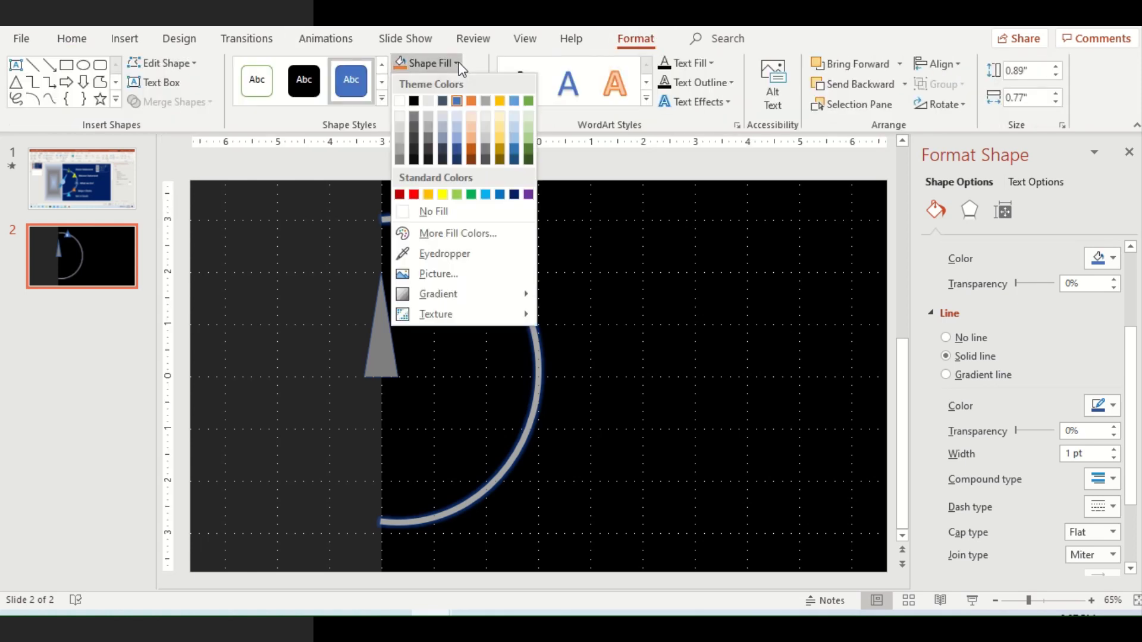
pyautogui.click(402, 135)
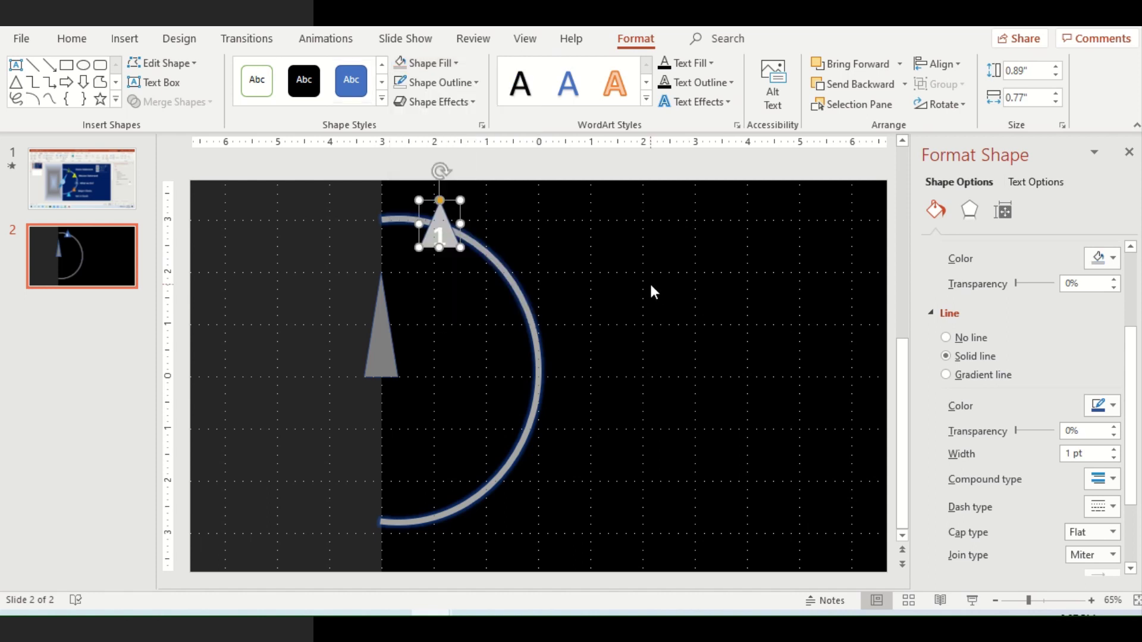
# Fill the needle's upper triangle with a dark gray shade of the black theme color
pyautogui.click(379, 365)
pyautogui.click(379, 364)
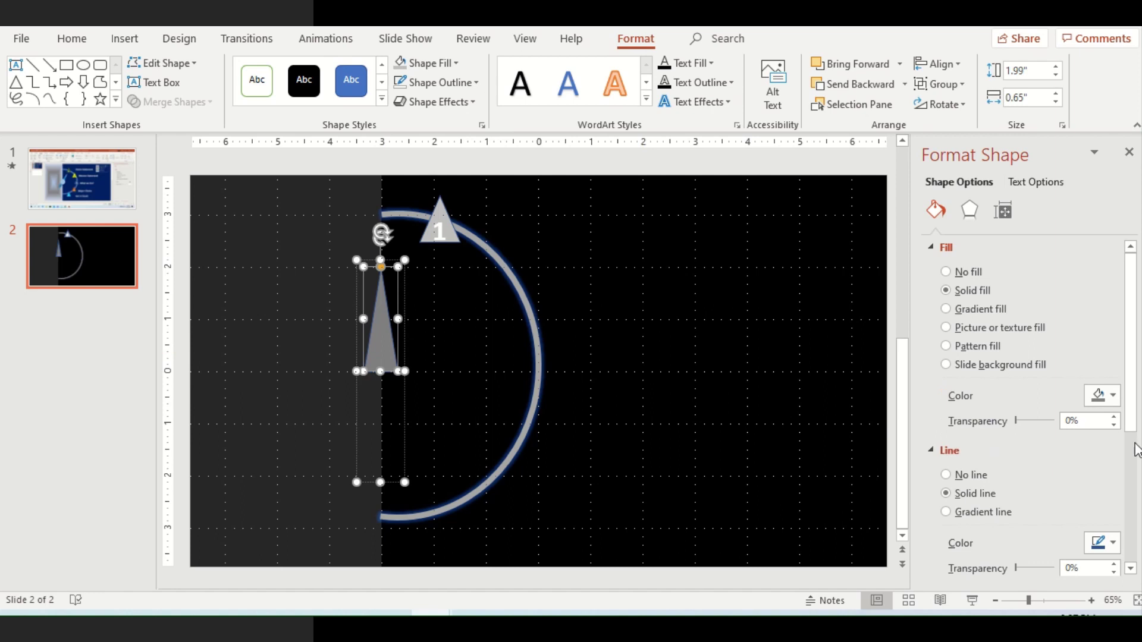
pyautogui.click(1114, 397)
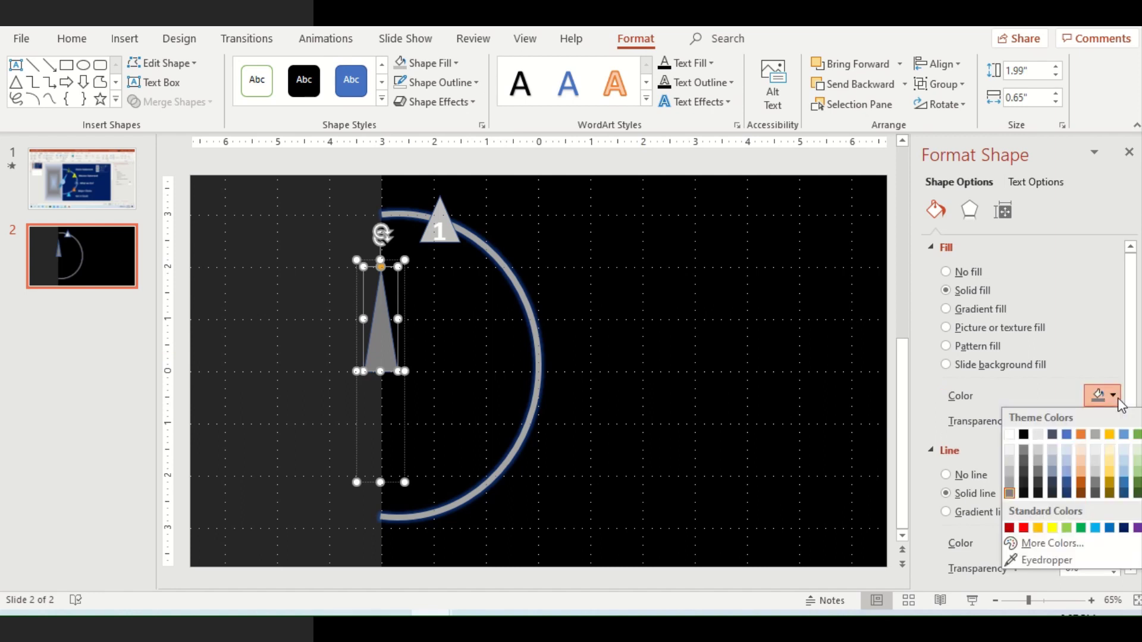
pyautogui.click(1024, 478)
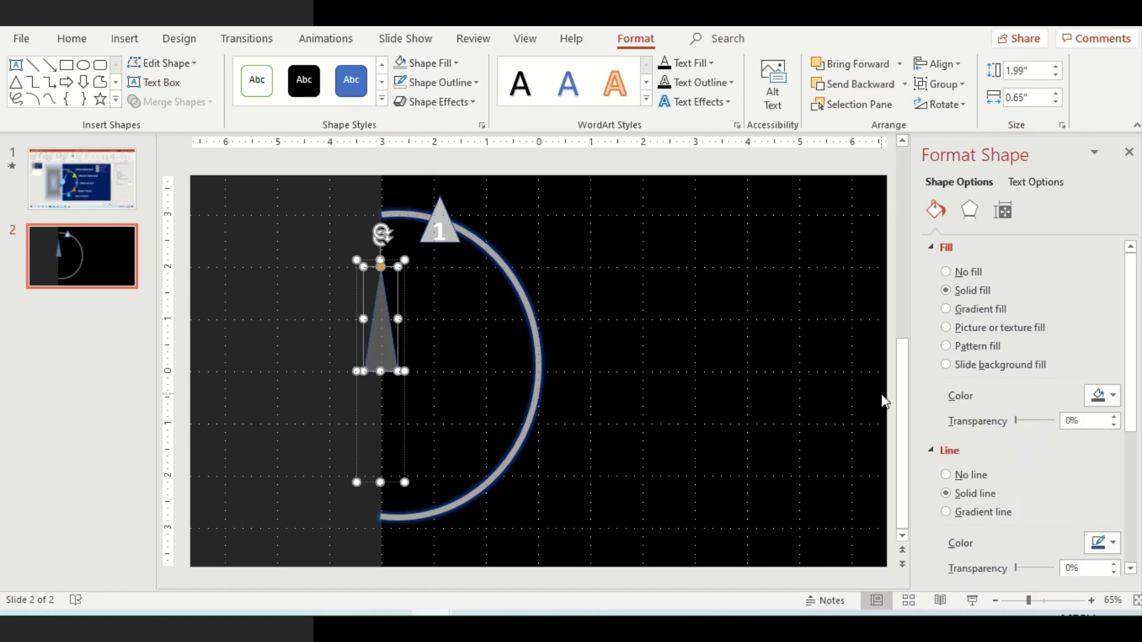
pyautogui.click(576, 381)
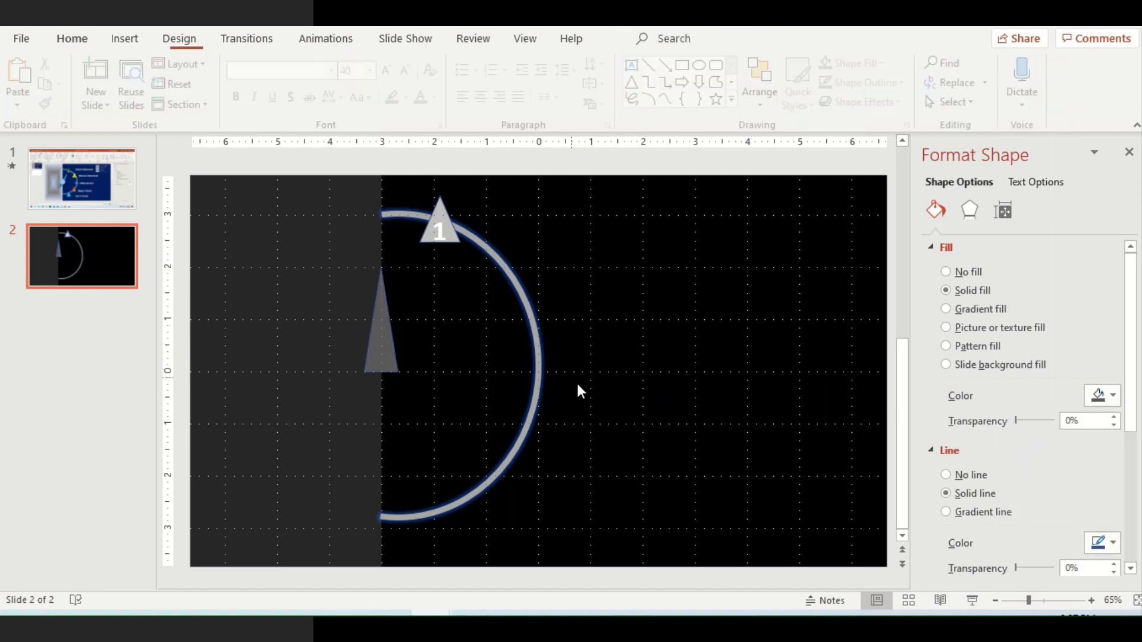
# Insert a text box reading FIRST POINT beside the numbered triangle, outside the arc
pyautogui.click(440, 229)
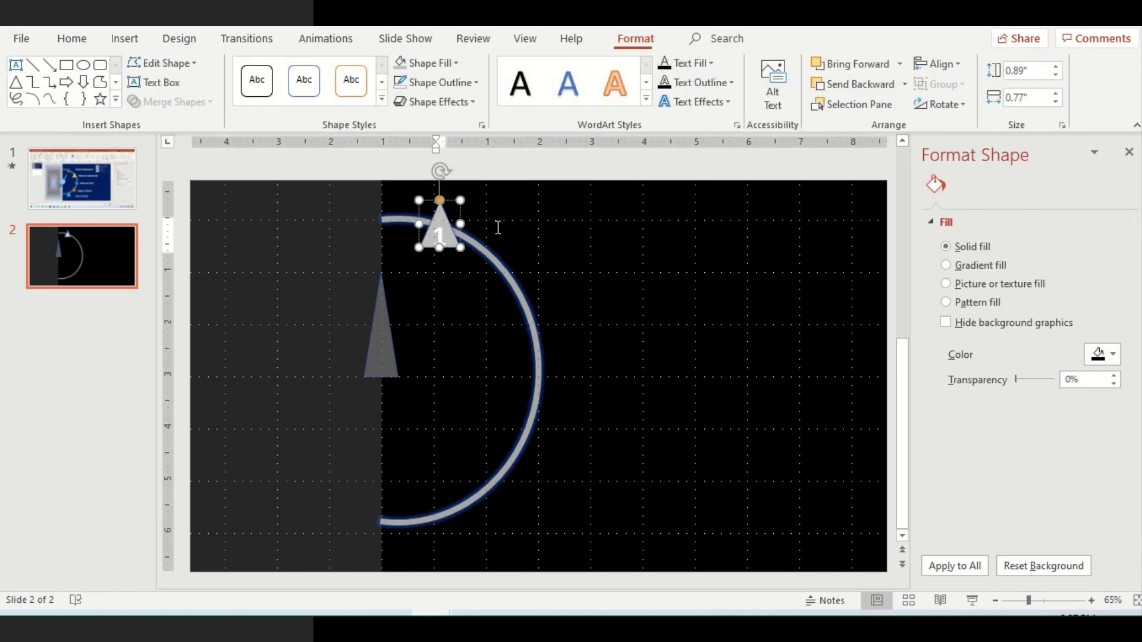
pyautogui.click(616, 239)
pyautogui.click(140, 43)
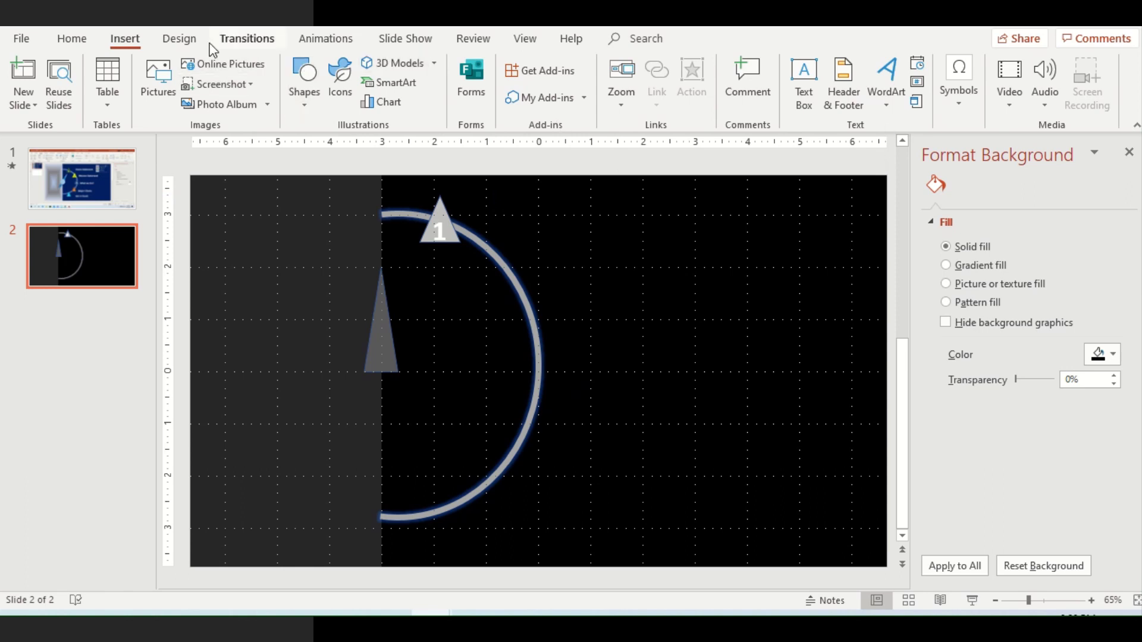
pyautogui.click(803, 89)
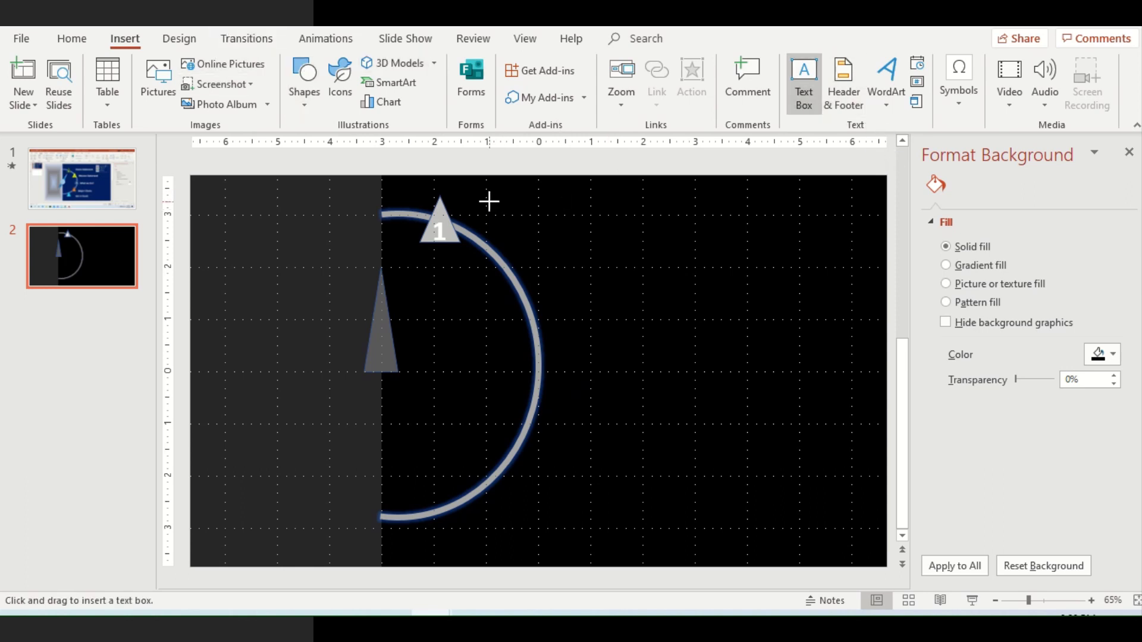
pyautogui.moveTo(732, 242); pyautogui.dragTo(733, 242)
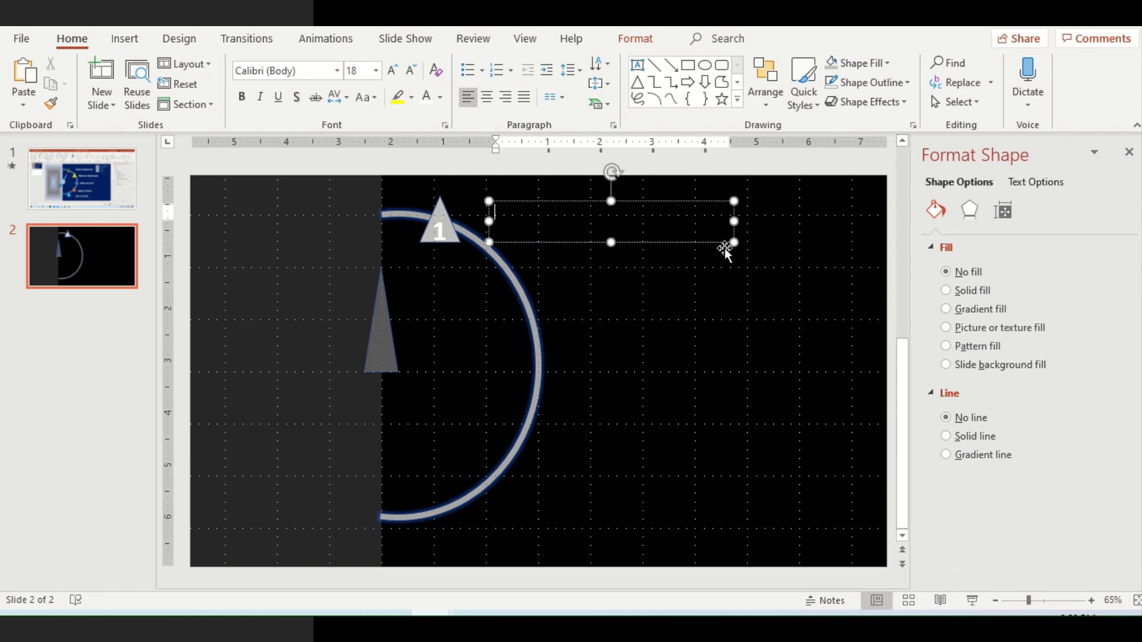
pyautogui.write('2')
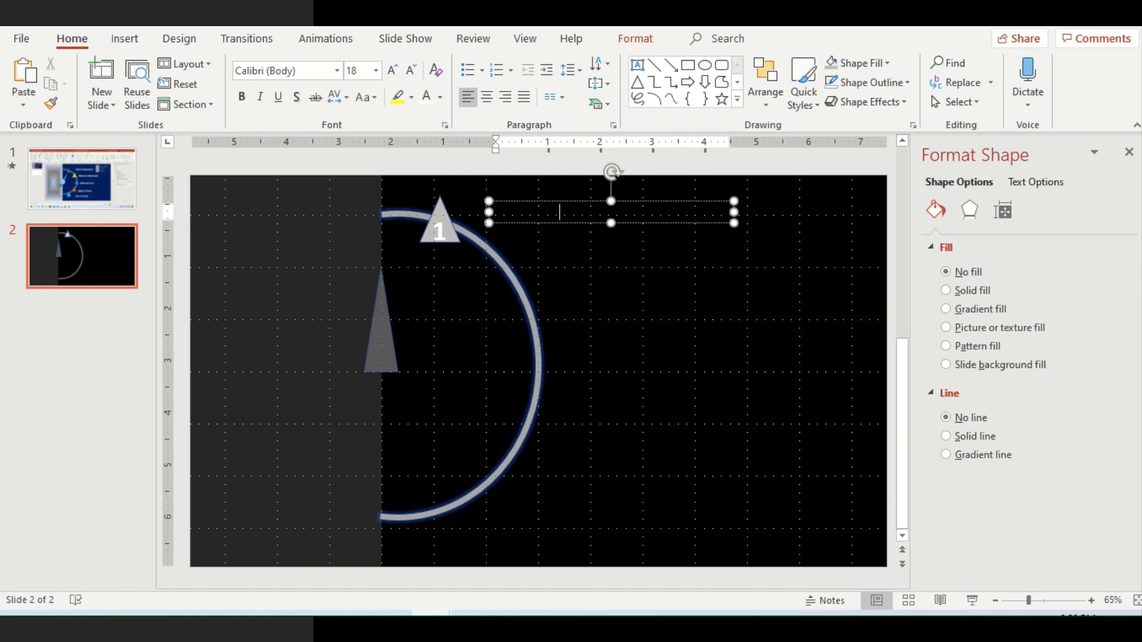
# Format the FIRST POINT text as white, 36 pt and bold
pyautogui.hotkey('ctrl', 'a')
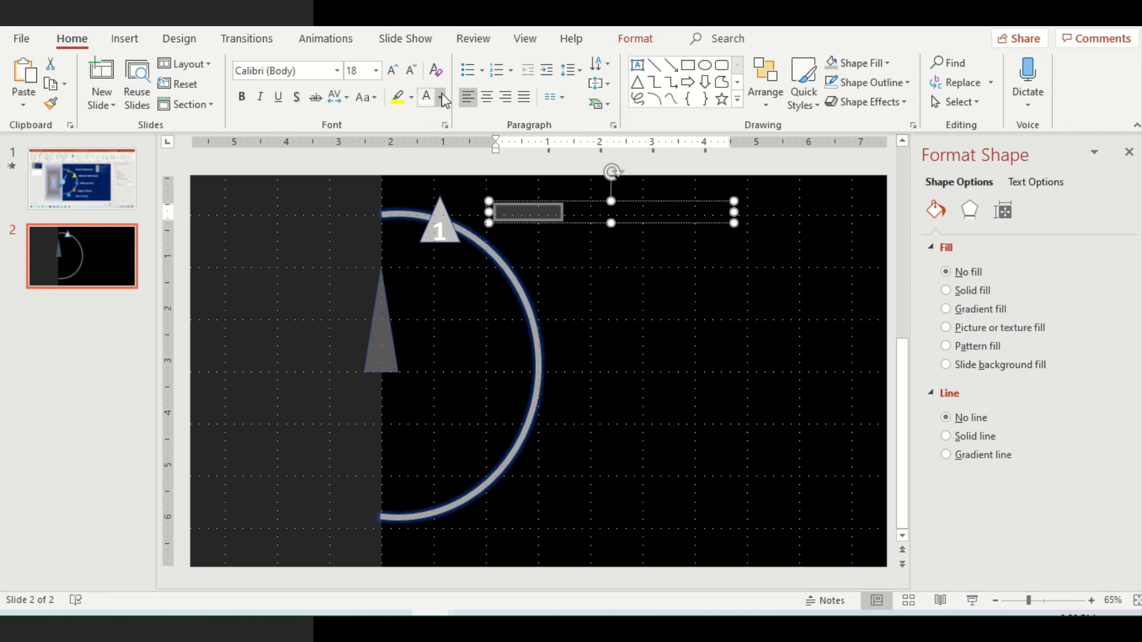
pyautogui.click(429, 98)
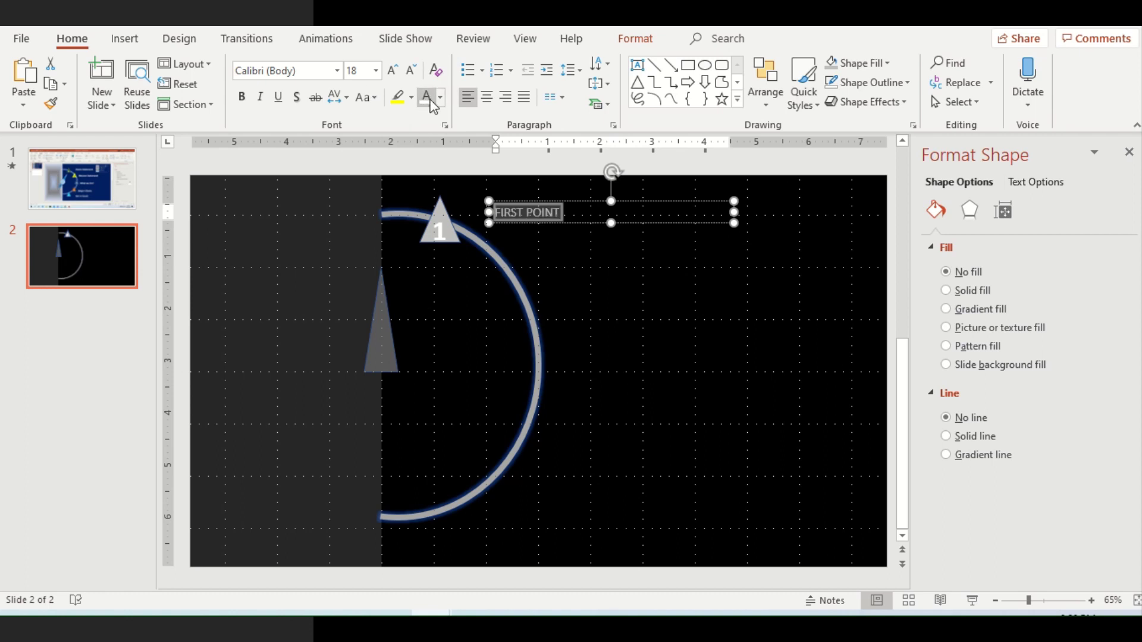
pyautogui.click(392, 69)
pyautogui.click(393, 69)
pyautogui.click(393, 69)
pyautogui.click(392, 69)
pyautogui.click(398, 77)
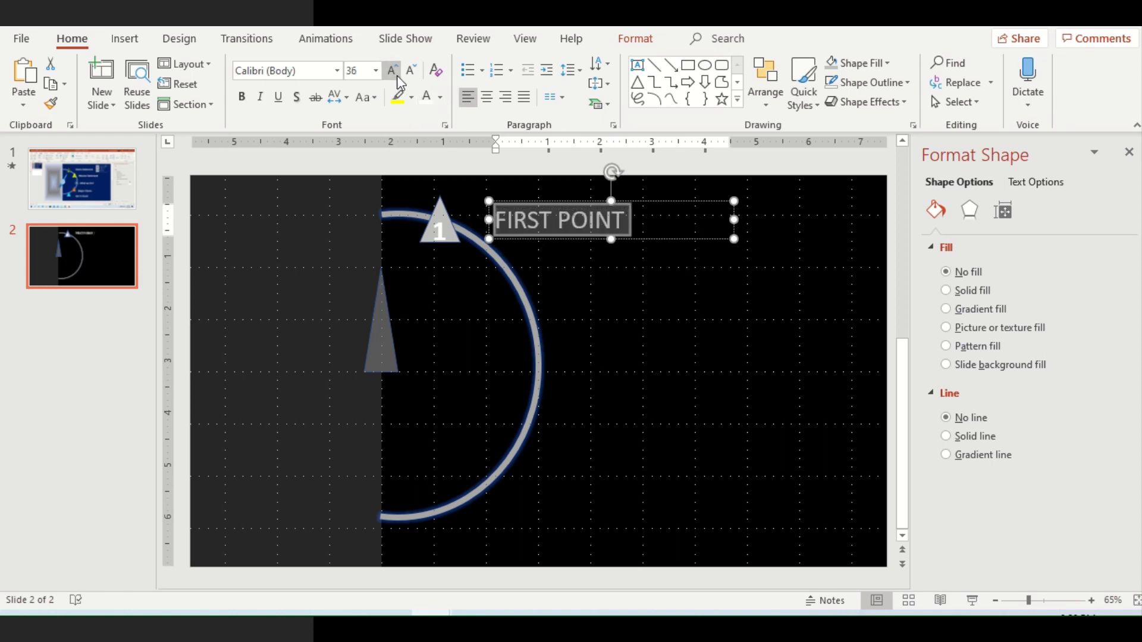
pyautogui.click(244, 100)
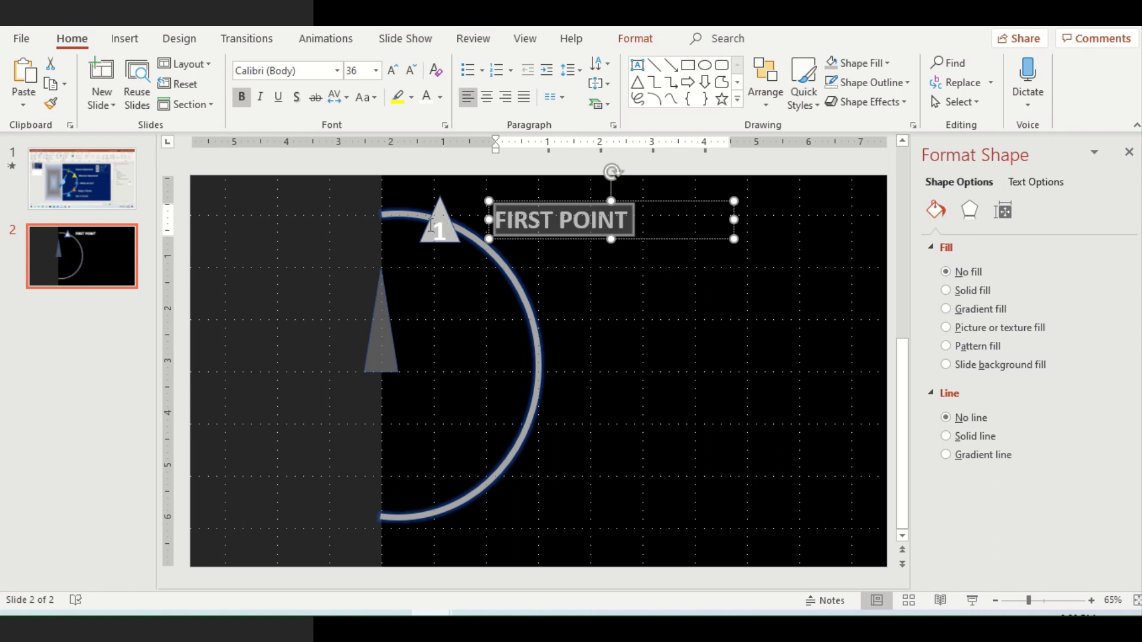
# Rotate the needle group about 21° clockwise so it points at the numbered triangle, and show its size and rotation settings
pyautogui.click(378, 322)
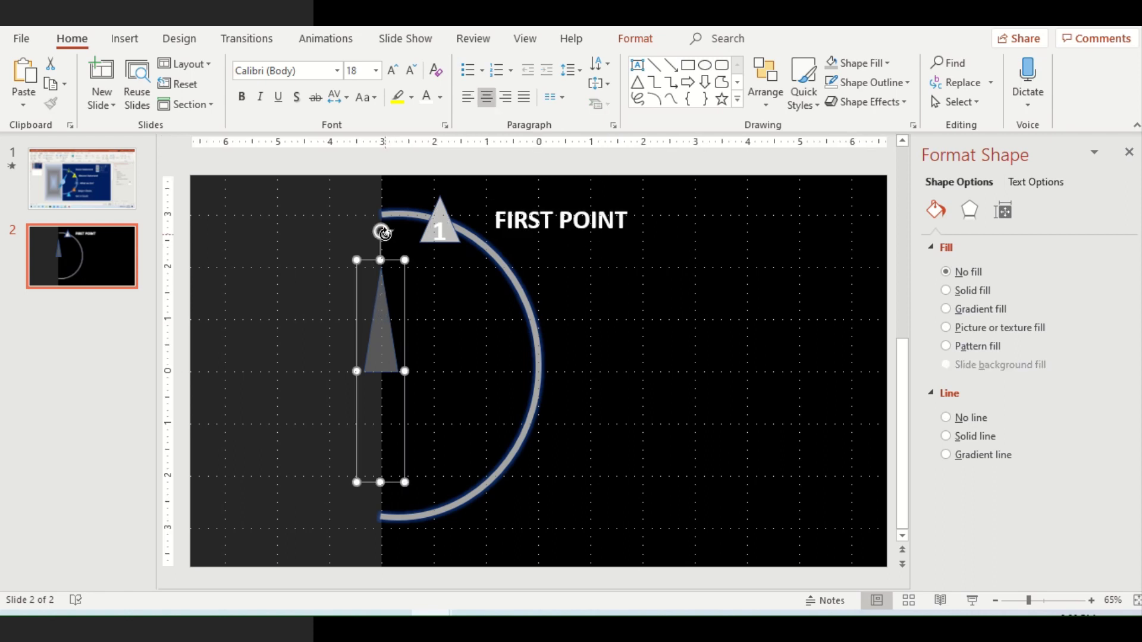
pyautogui.moveTo(380, 231); pyautogui.dragTo(435, 242)
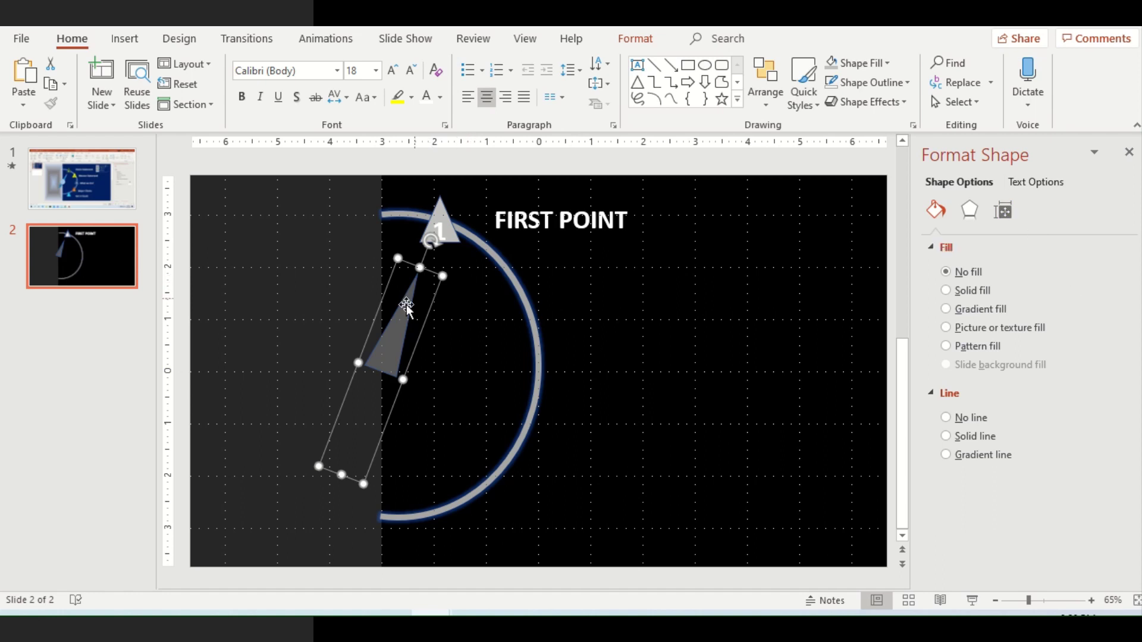
pyautogui.click(1007, 221)
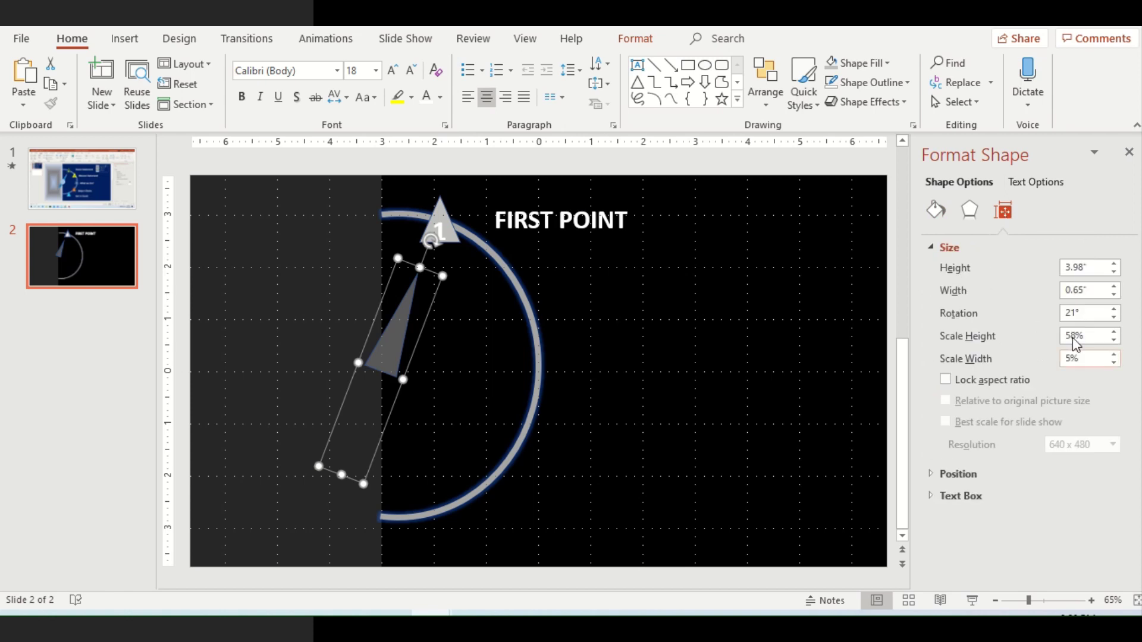
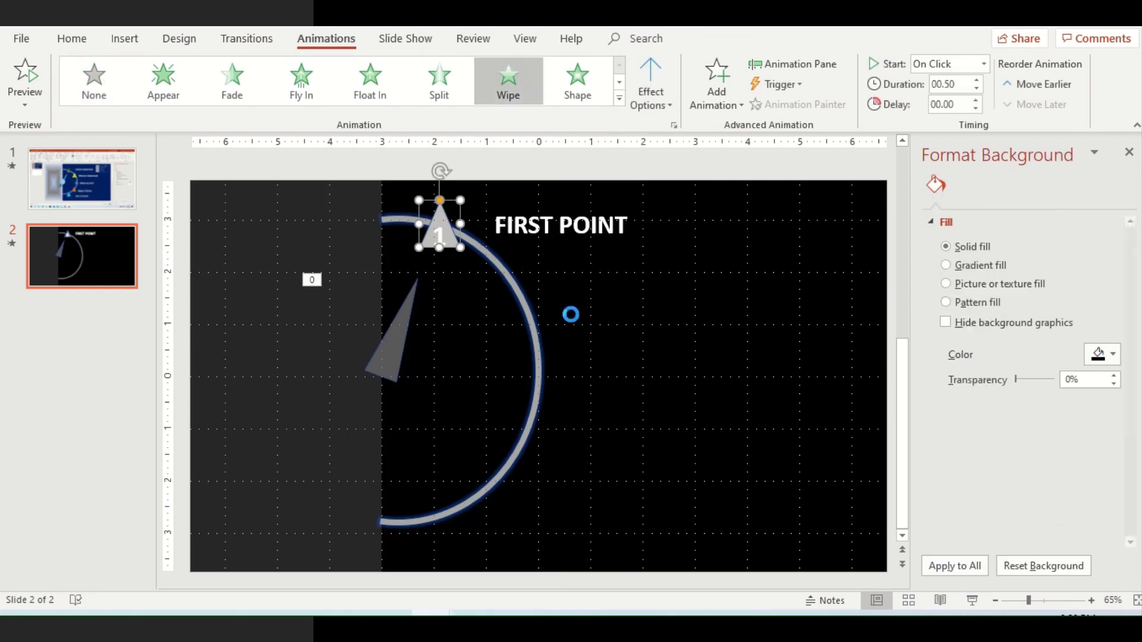
# Set the numbered triangle's Wipe animation to From Left and give the FIRST POINT text box a Wipe animation From Left
pyautogui.click(672, 101)
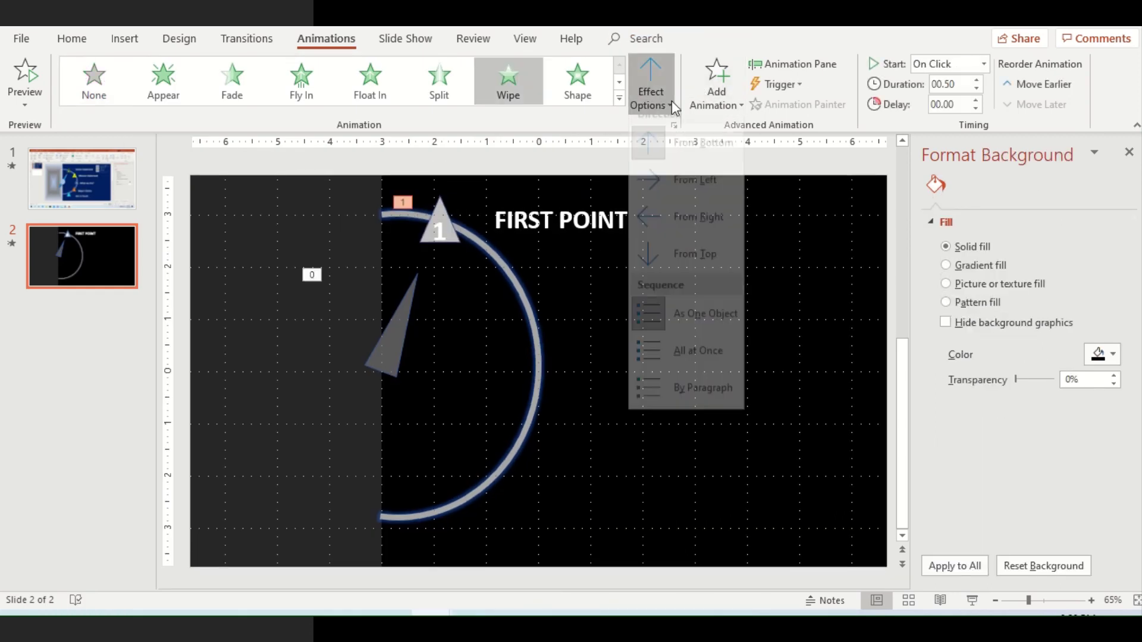
pyautogui.click(681, 191)
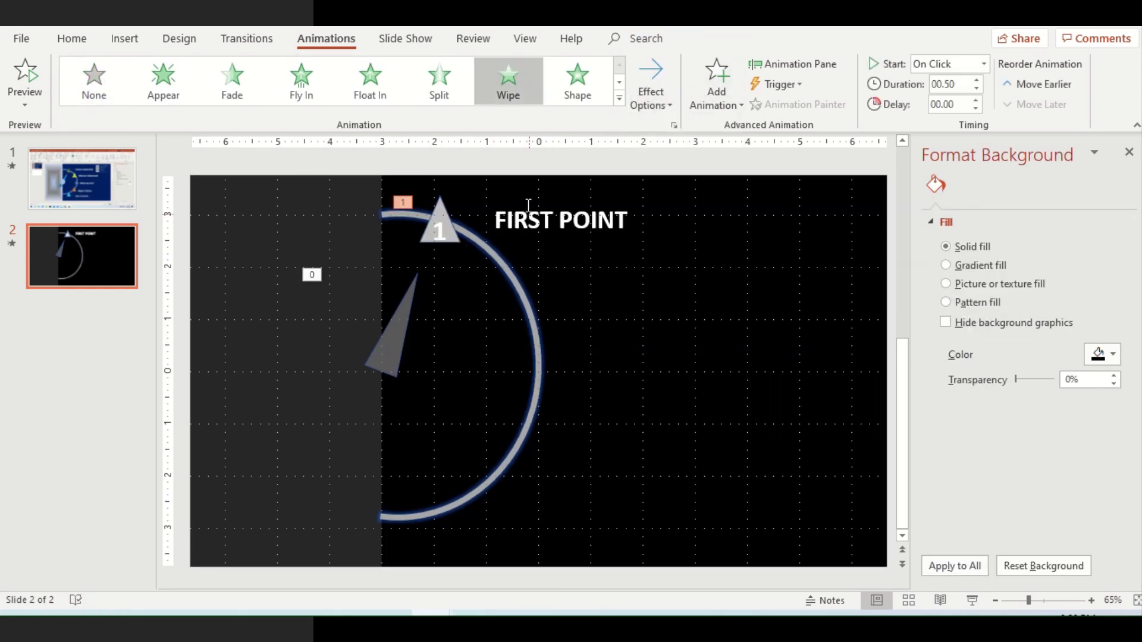
pyautogui.click(528, 210)
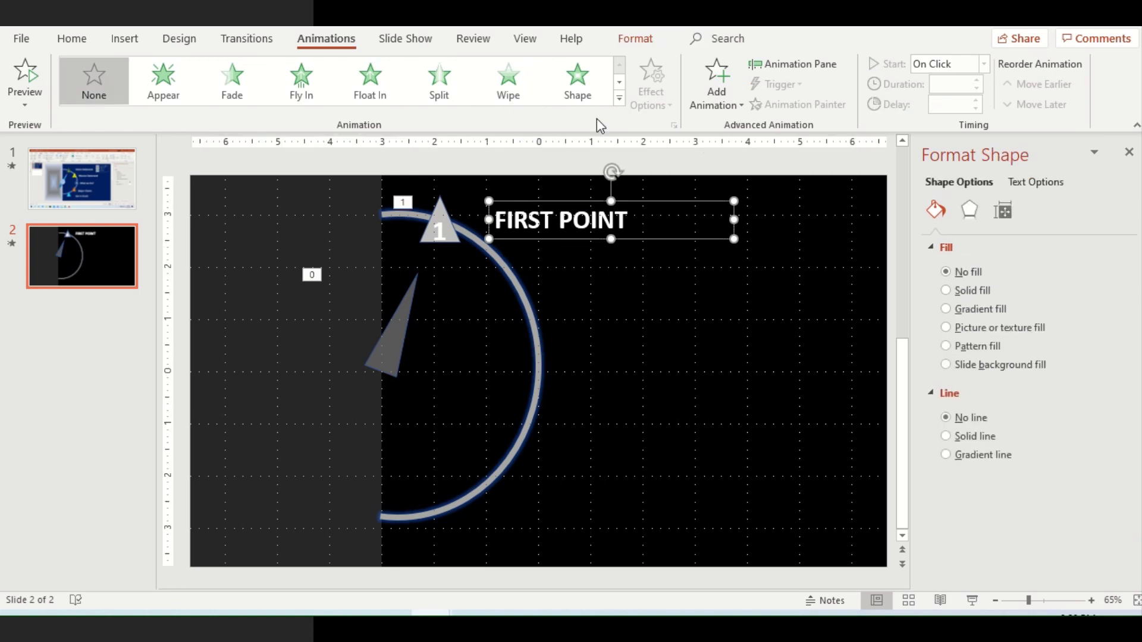
pyautogui.click(619, 98)
pyautogui.click(439, 162)
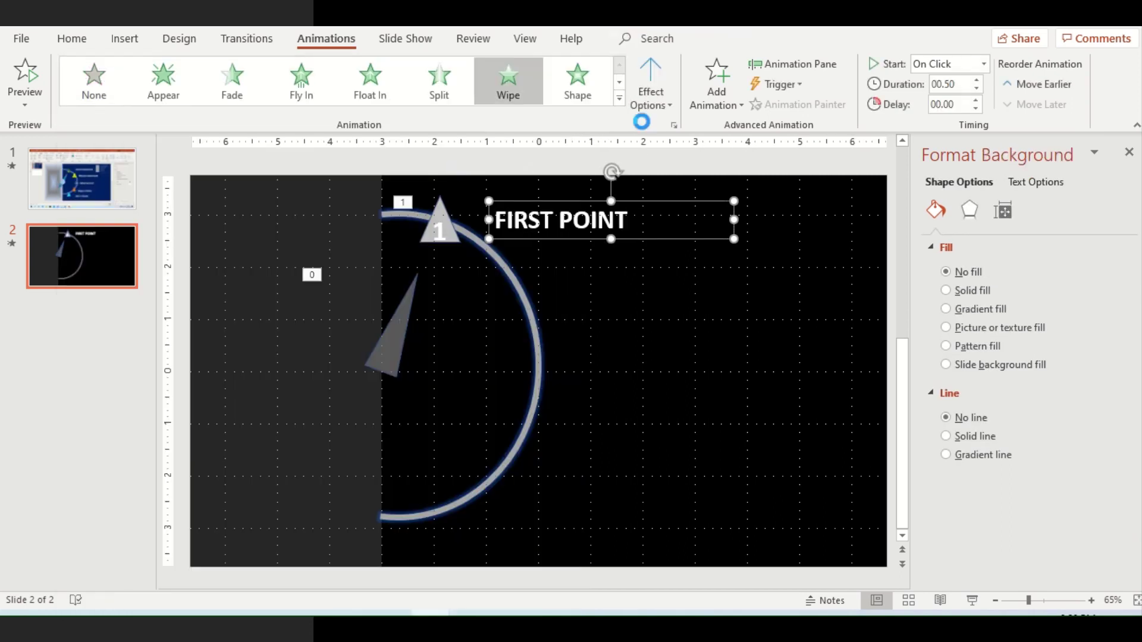
pyautogui.click(658, 103)
pyautogui.click(676, 186)
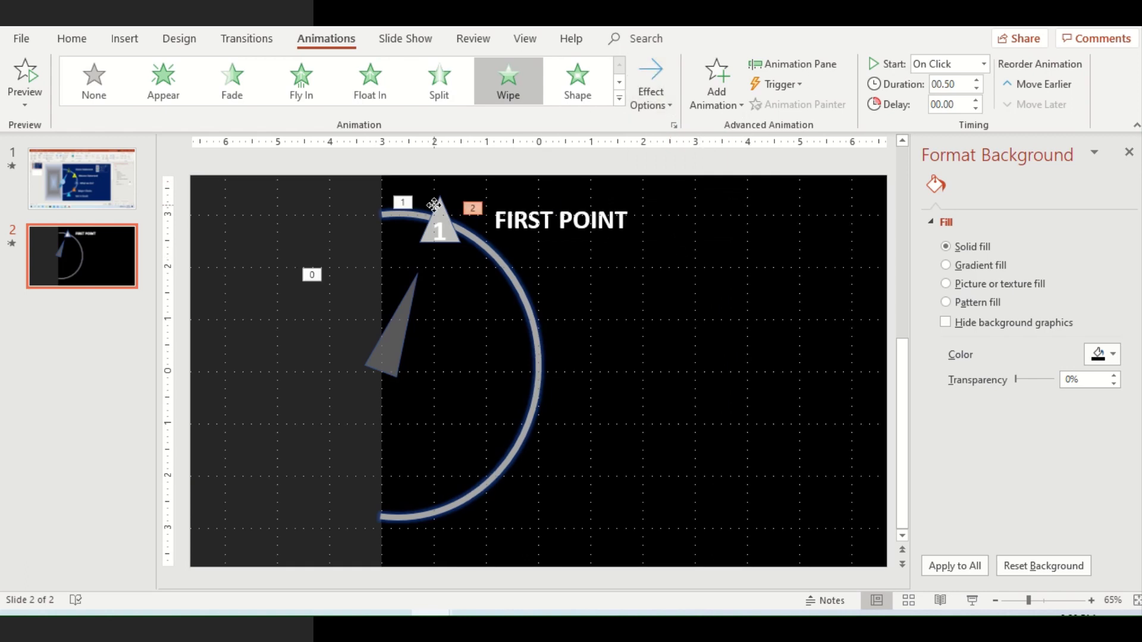
# Set the Wipe animations of the numbered triangle and the FIRST POINT text box to start After Previous
pyautogui.click(439, 232)
pyautogui.click(984, 64)
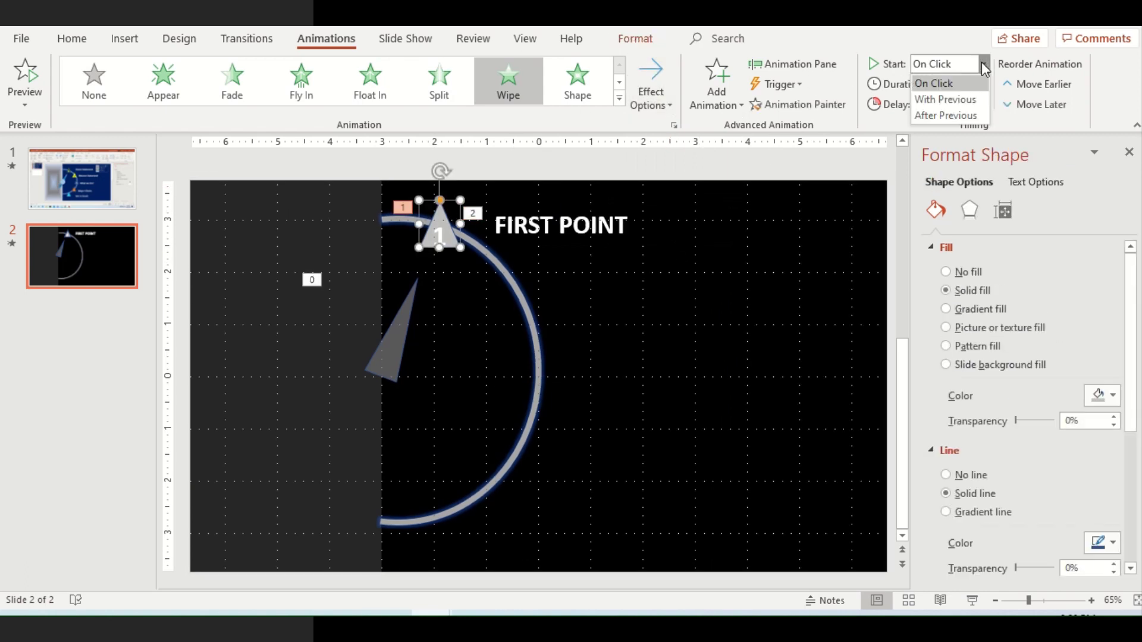
pyautogui.click(975, 115)
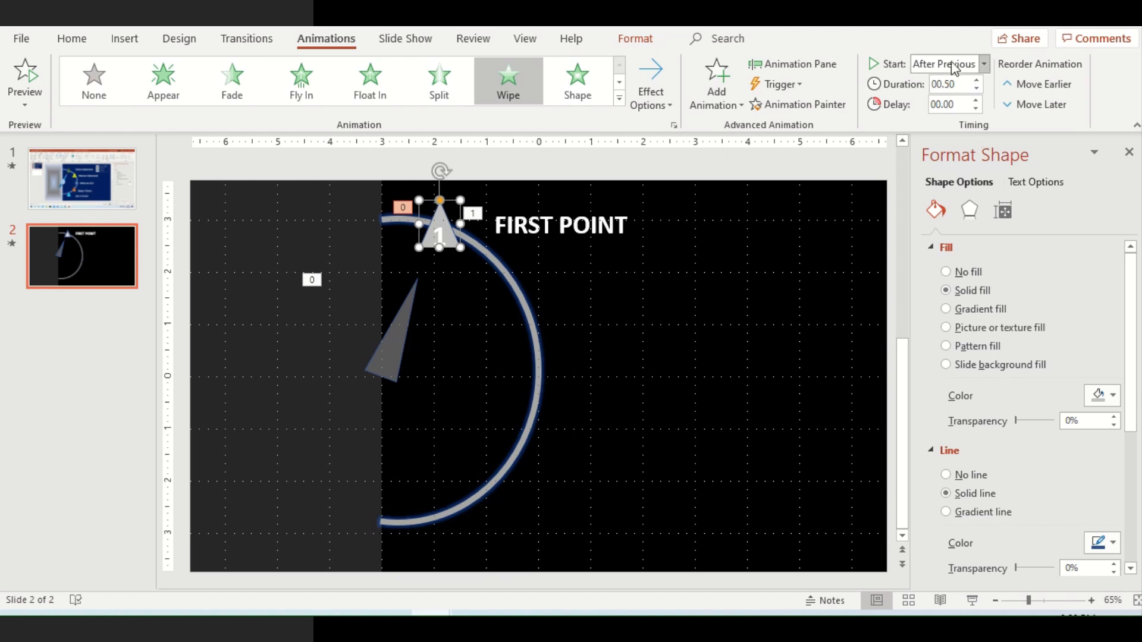
pyautogui.click(527, 223)
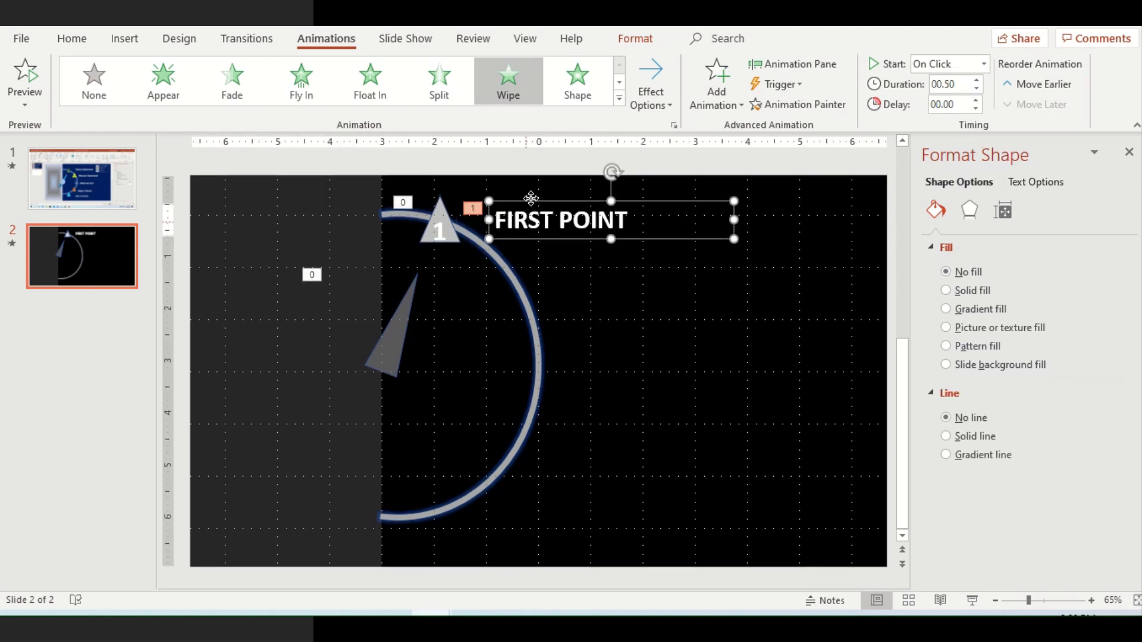
pyautogui.click(984, 64)
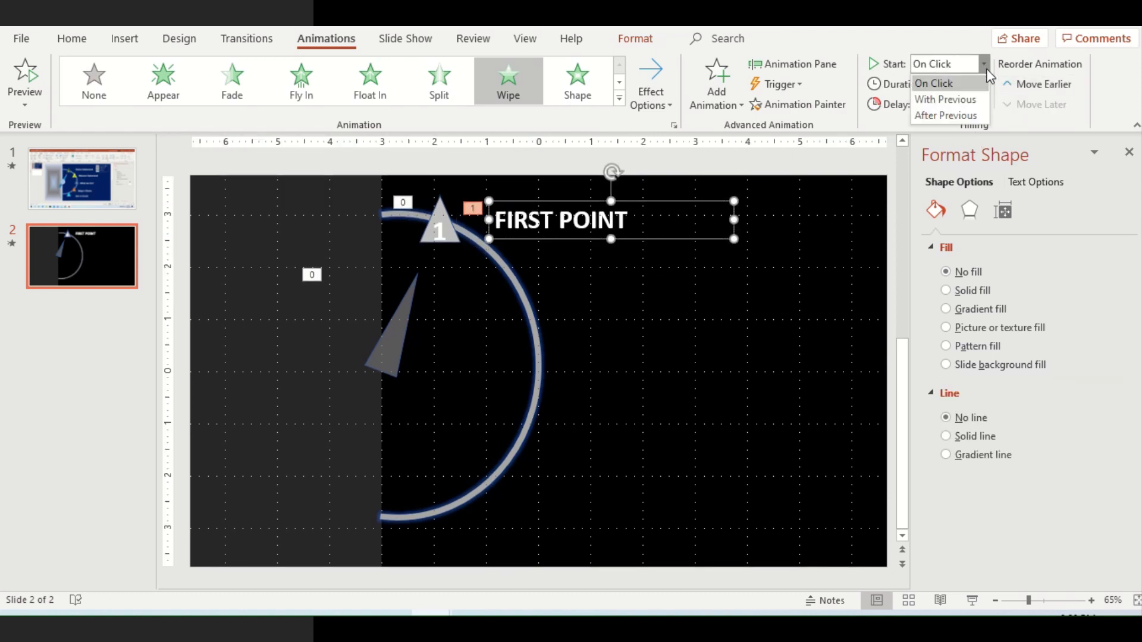
pyautogui.click(952, 115)
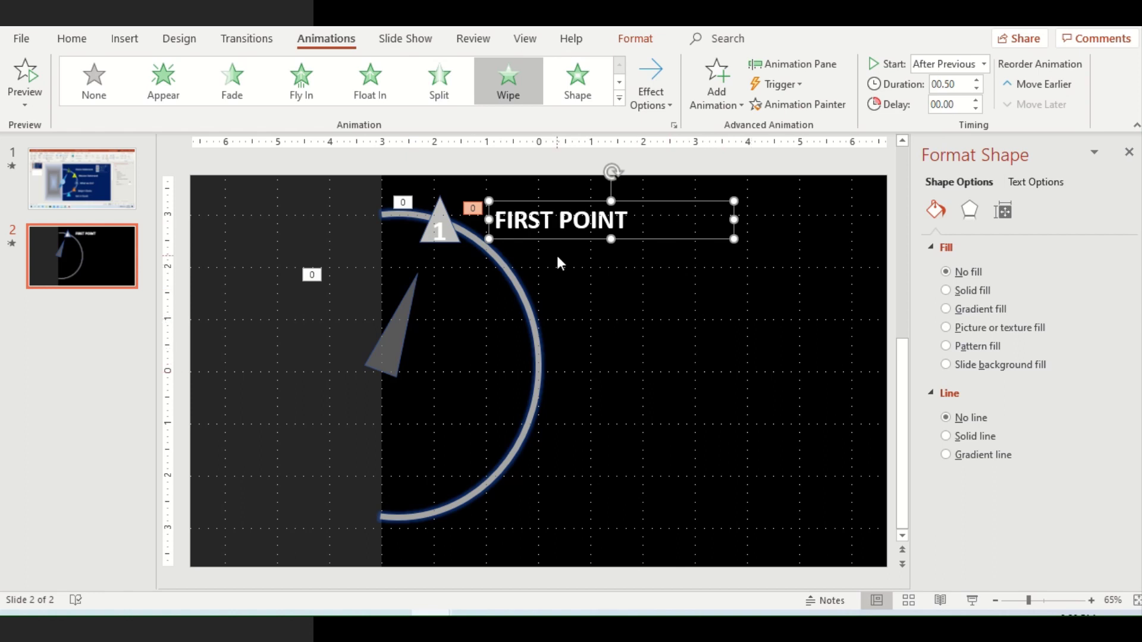
pyautogui.click(491, 284)
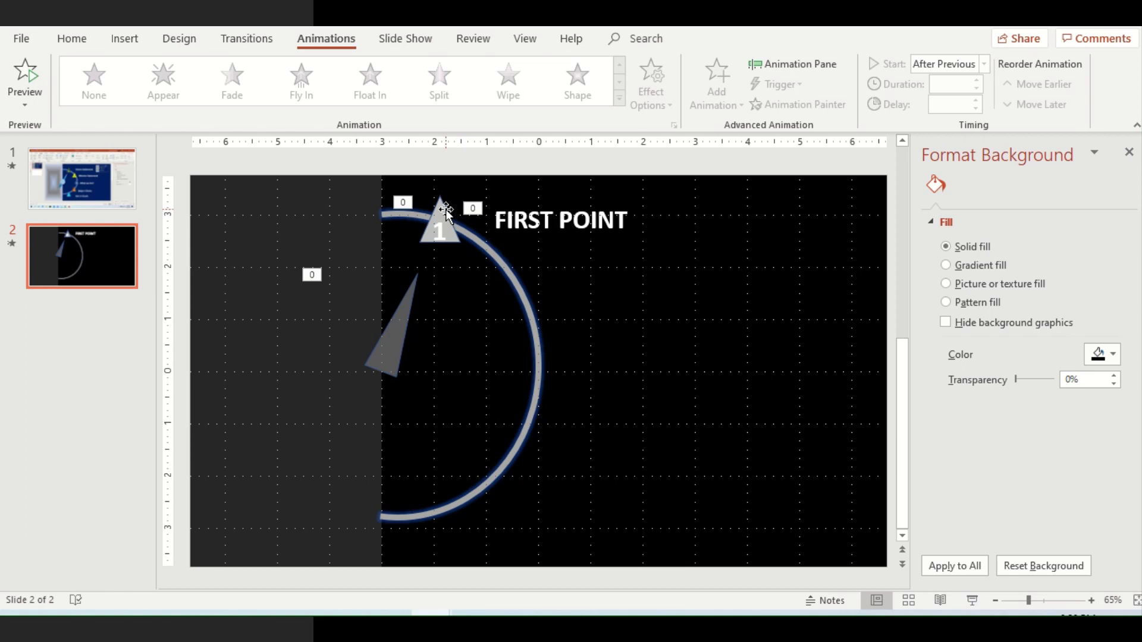
# Duplicate the numbered triangle together with the FIRST POINT text box and place the copies lower along the arc
pyautogui.click(446, 211)
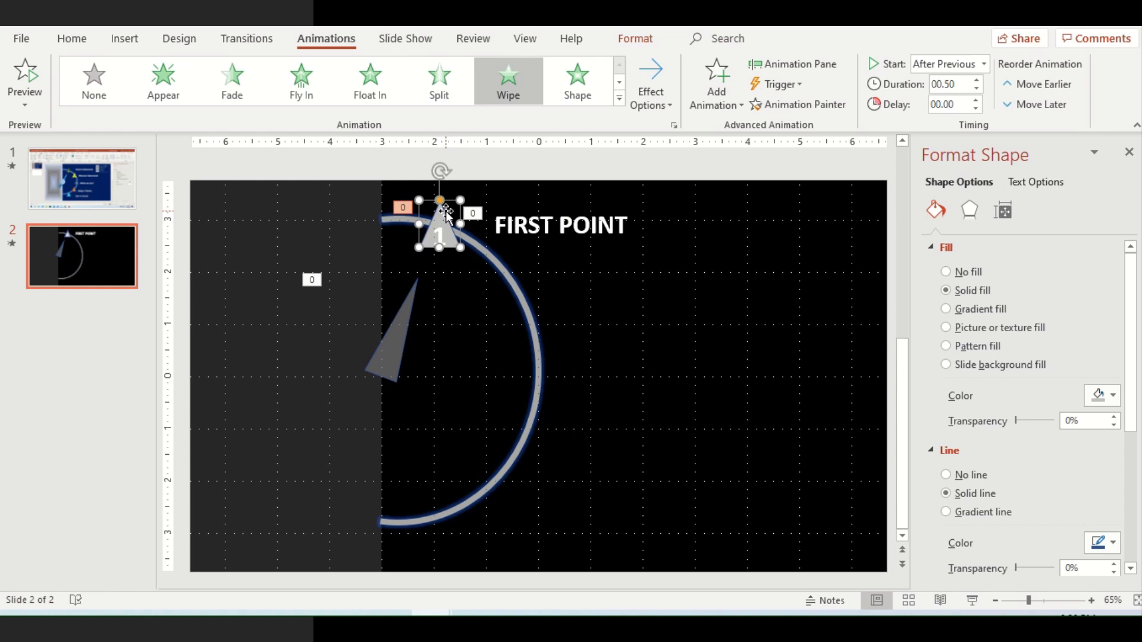
pyautogui.keyDown('shift'); pyautogui.click(537, 218); pyautogui.keyUp('shift')
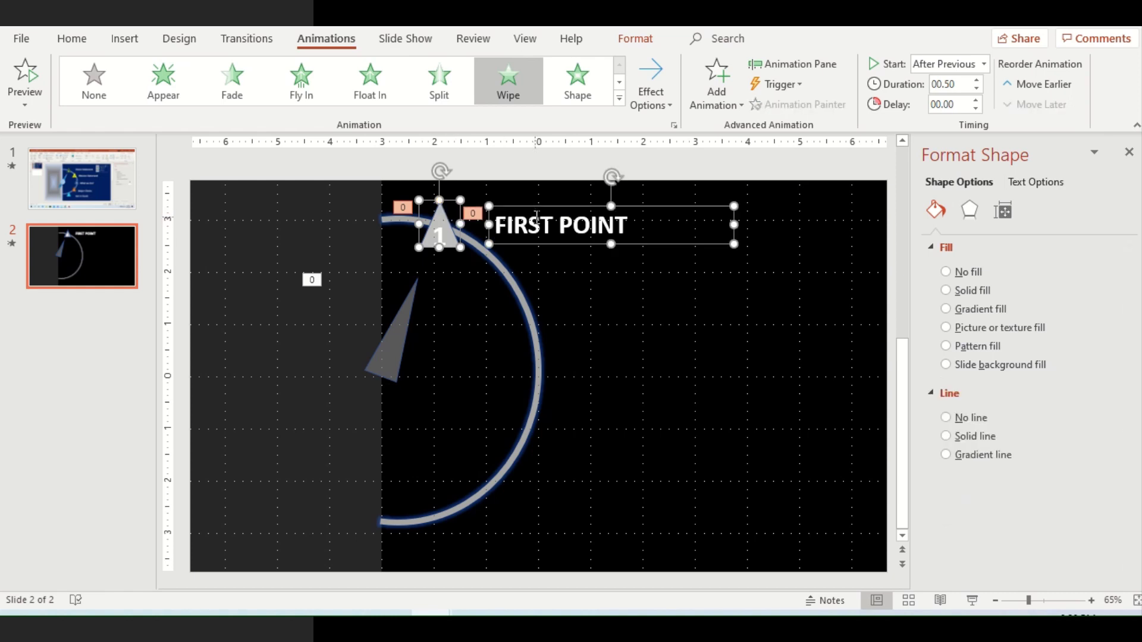
pyautogui.hotkey('ctrl', 'v')
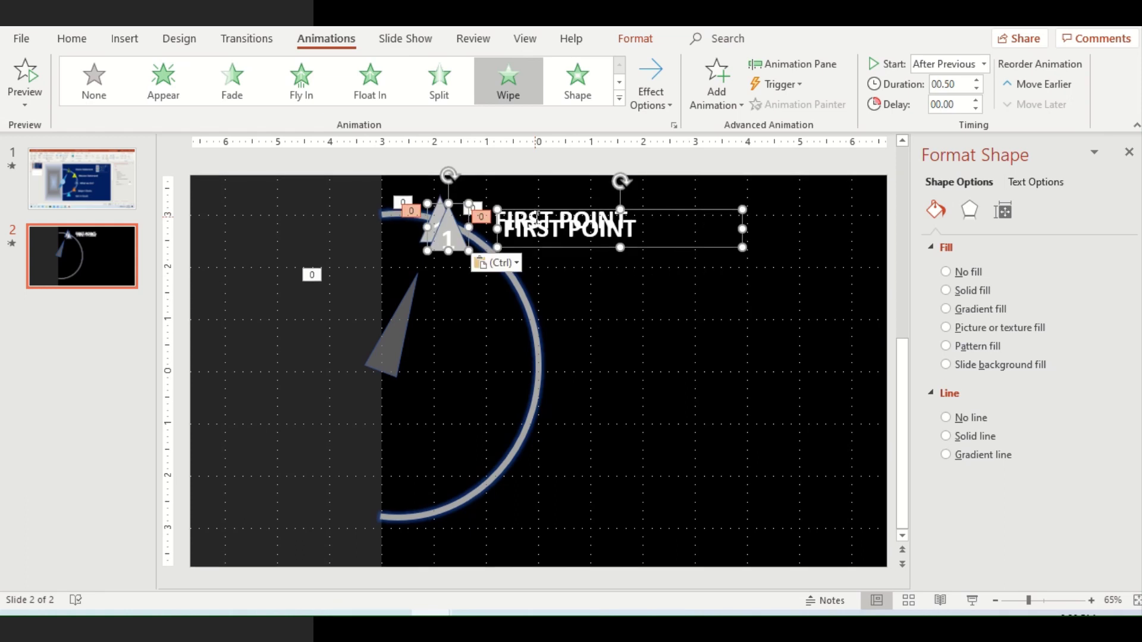
pyautogui.moveTo(459, 207); pyautogui.dragTo(505, 272)
# Set the needle group's rotation to 51°
pyautogui.click(383, 345)
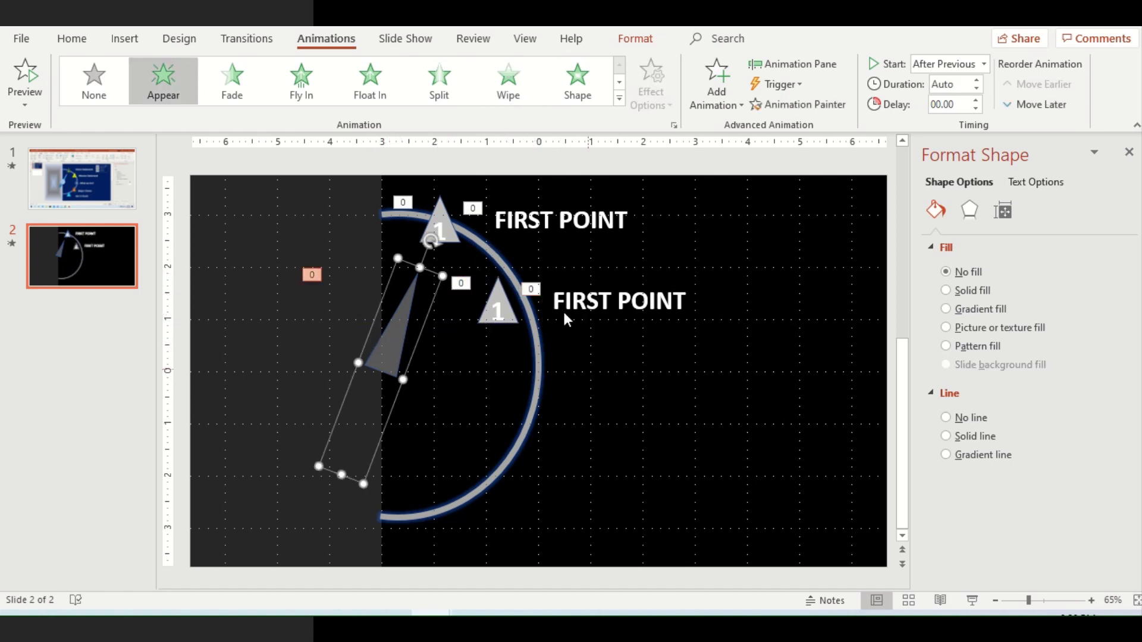
pyautogui.click(1002, 211)
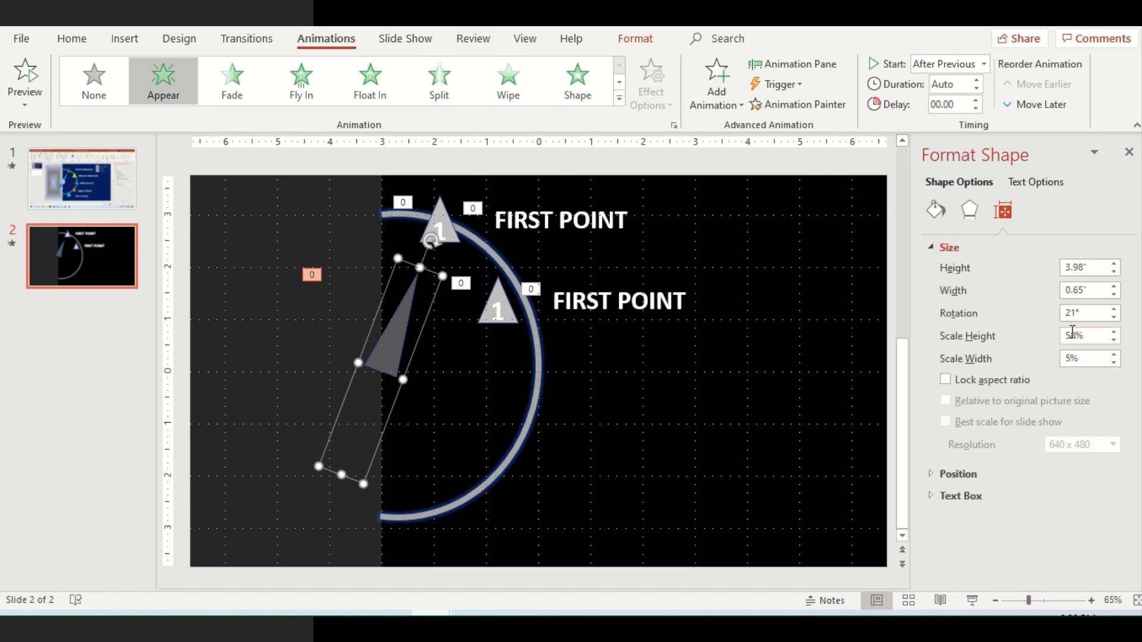
pyautogui.doubleClick(1077, 313)
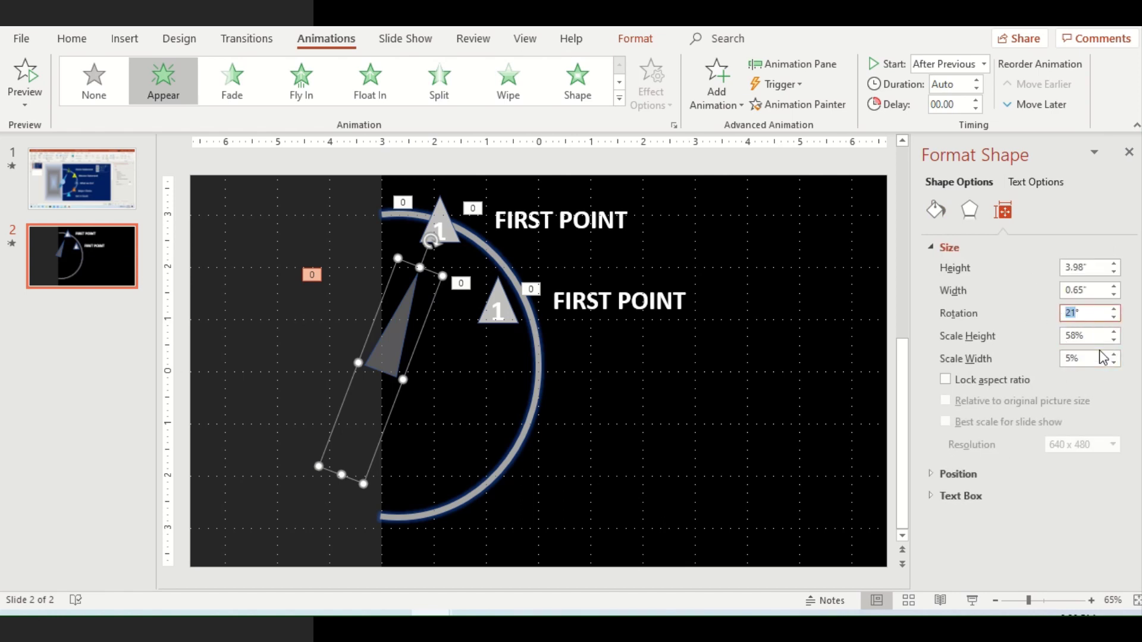
pyautogui.write('51')
pyautogui.press('Return')
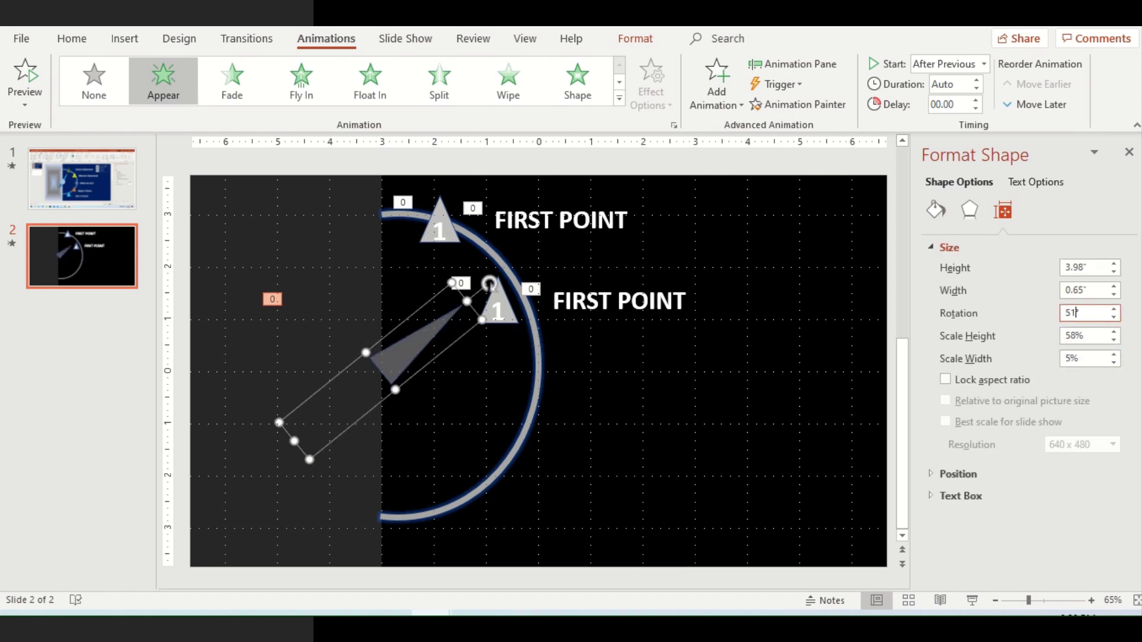
# Move the copied triangle onto the arc in line with the needle and change its number to 2
pyautogui.click(504, 293)
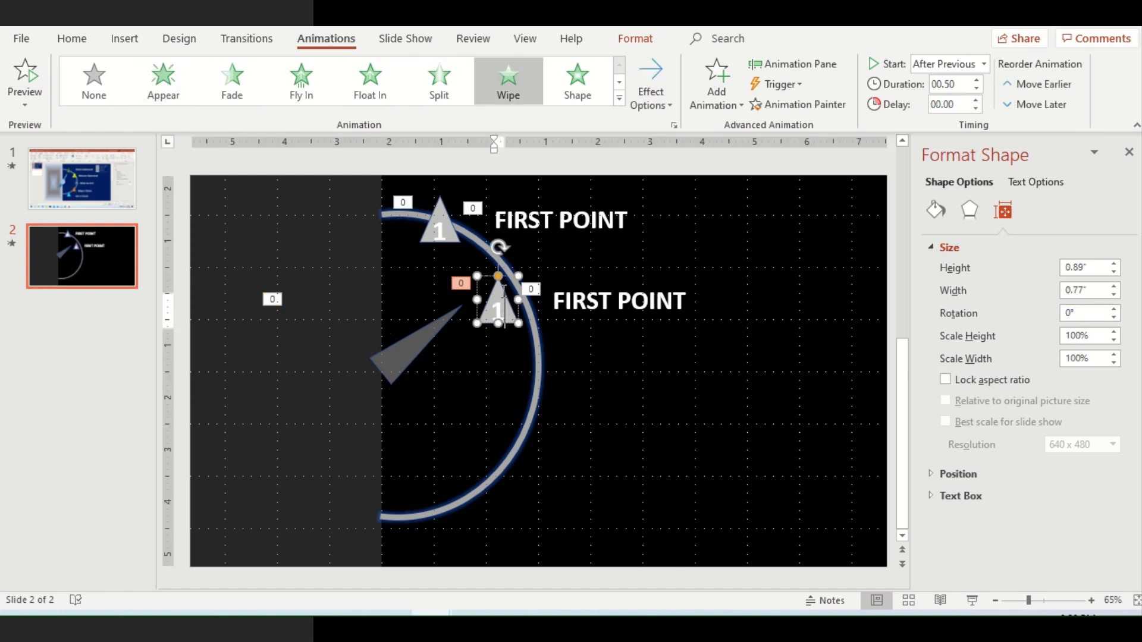
pyautogui.moveTo(503, 293)
pyautogui.mouseDown()
pyautogui.moveTo(514, 271)
pyautogui.moveTo(509, 285)
pyautogui.mouseUp()
pyautogui.rightClick(509, 285)
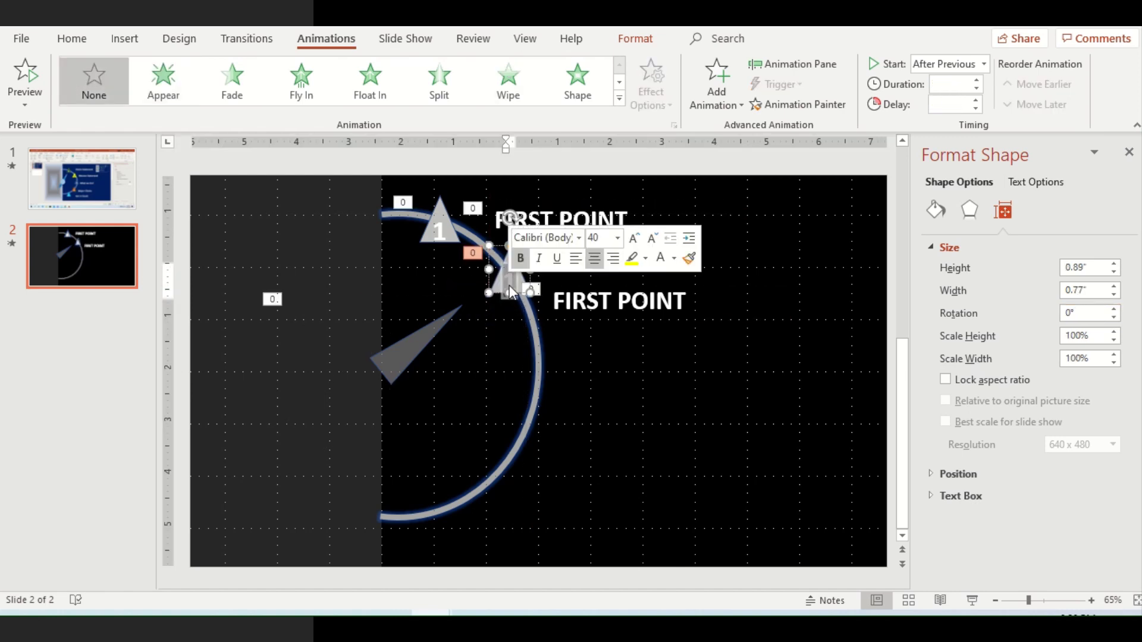
pyautogui.press('Escape')
# Move the copied text box up beside triangle 2 and change its text to SECOND POINT
pyautogui.click(613, 314)
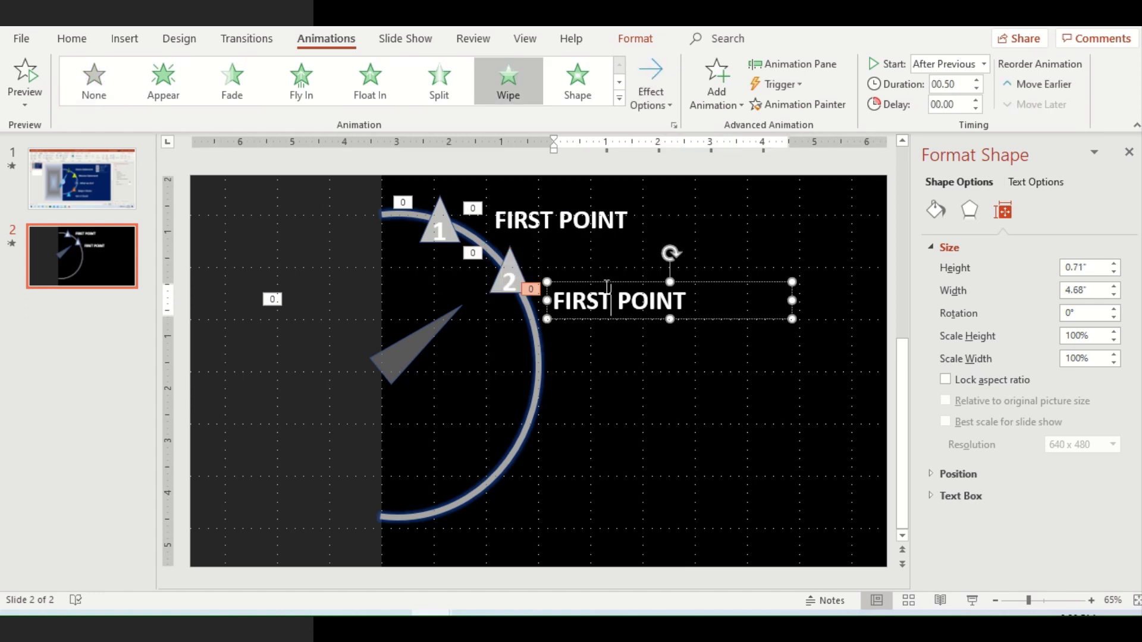
pyautogui.moveTo(603, 280)
pyautogui.mouseDown()
pyautogui.moveTo(612, 248)
pyautogui.moveTo(600, 262)
pyautogui.mouseUp()
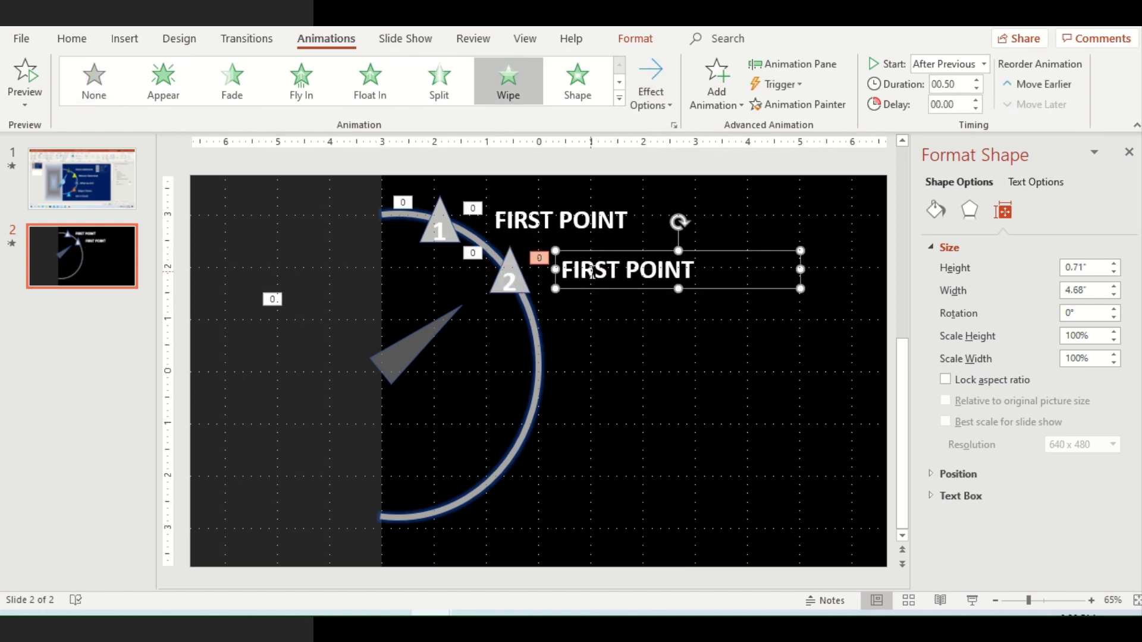
pyautogui.doubleClick(591, 271)
pyautogui.write('S')
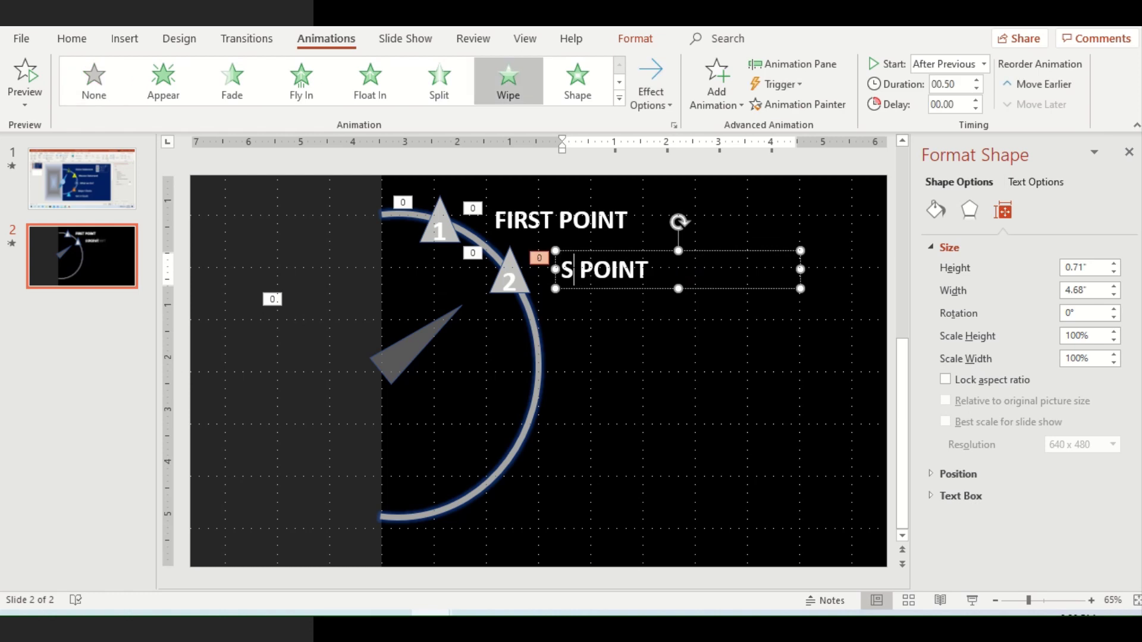
pyautogui.write('ECOND')
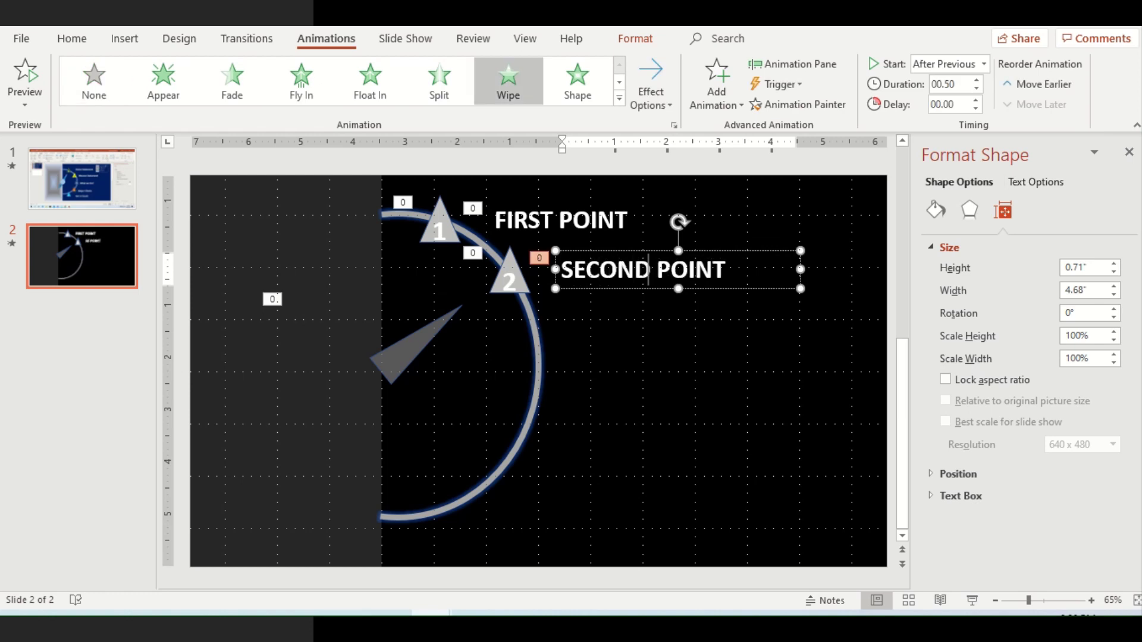
pyautogui.click(565, 395)
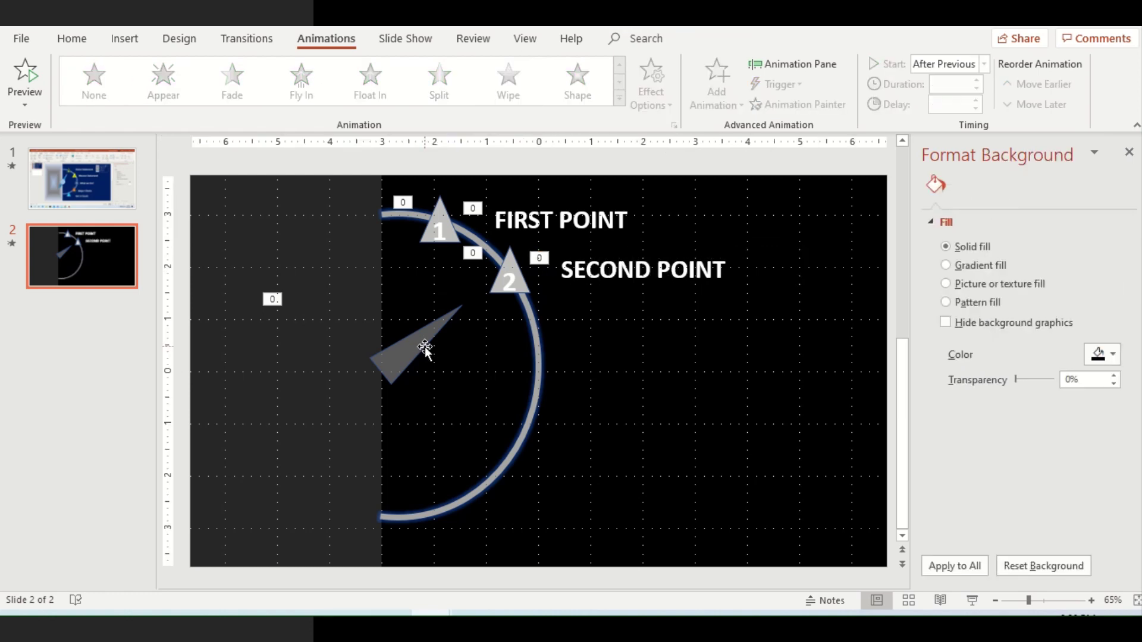
# Set the needle group's rotation to 81°
pyautogui.click(433, 343)
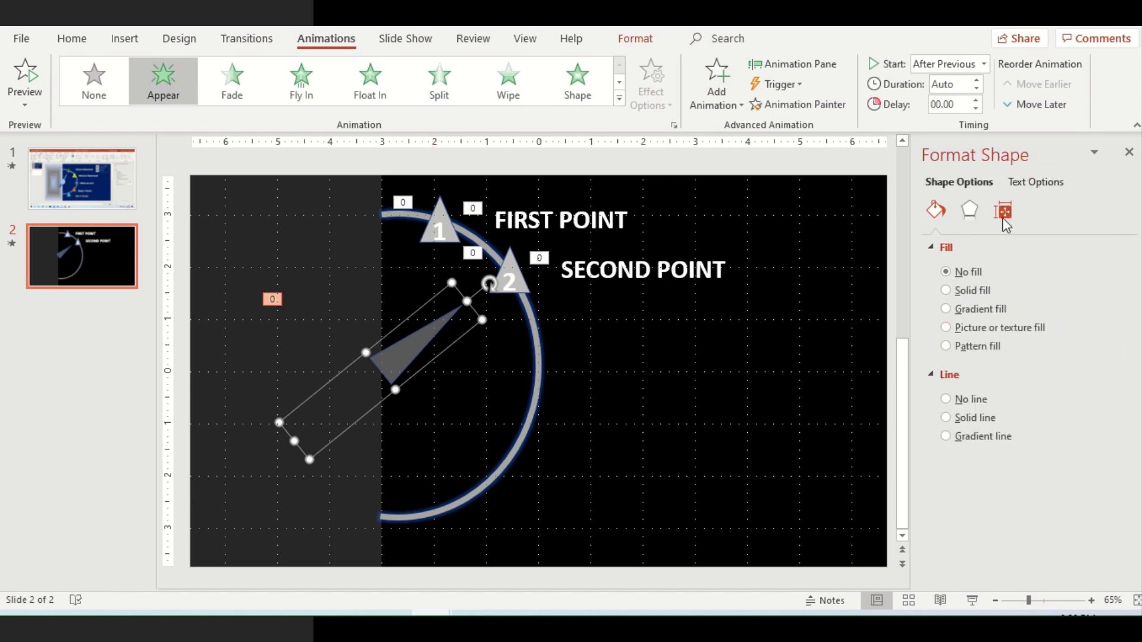
pyautogui.click(1002, 211)
pyautogui.doubleClick(1078, 313)
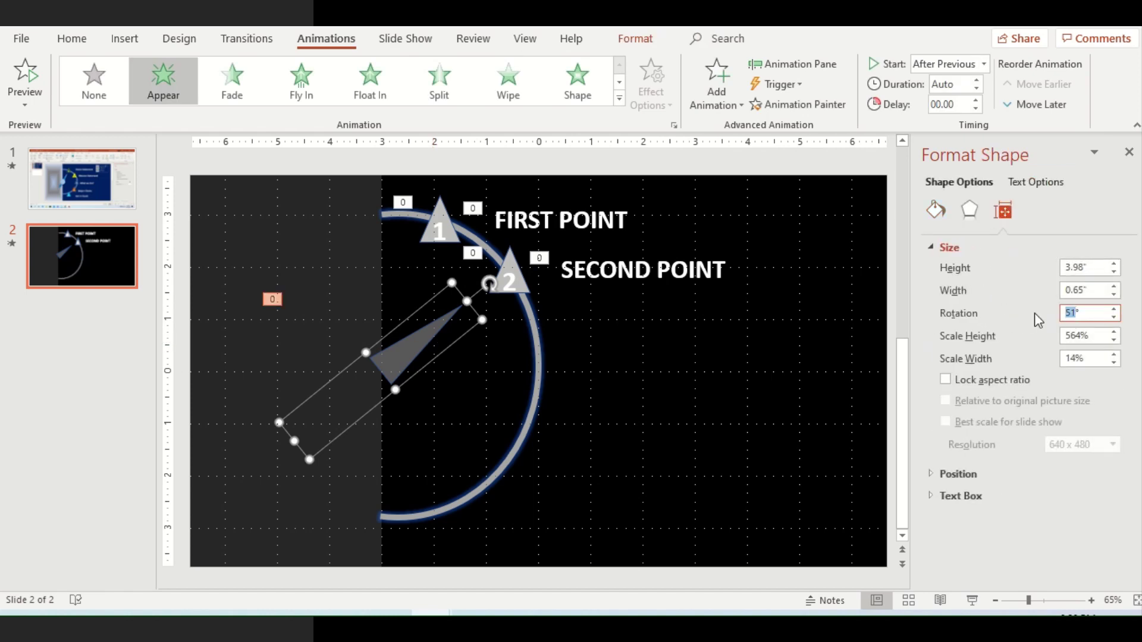
pyautogui.write('81')
pyautogui.press('Return')
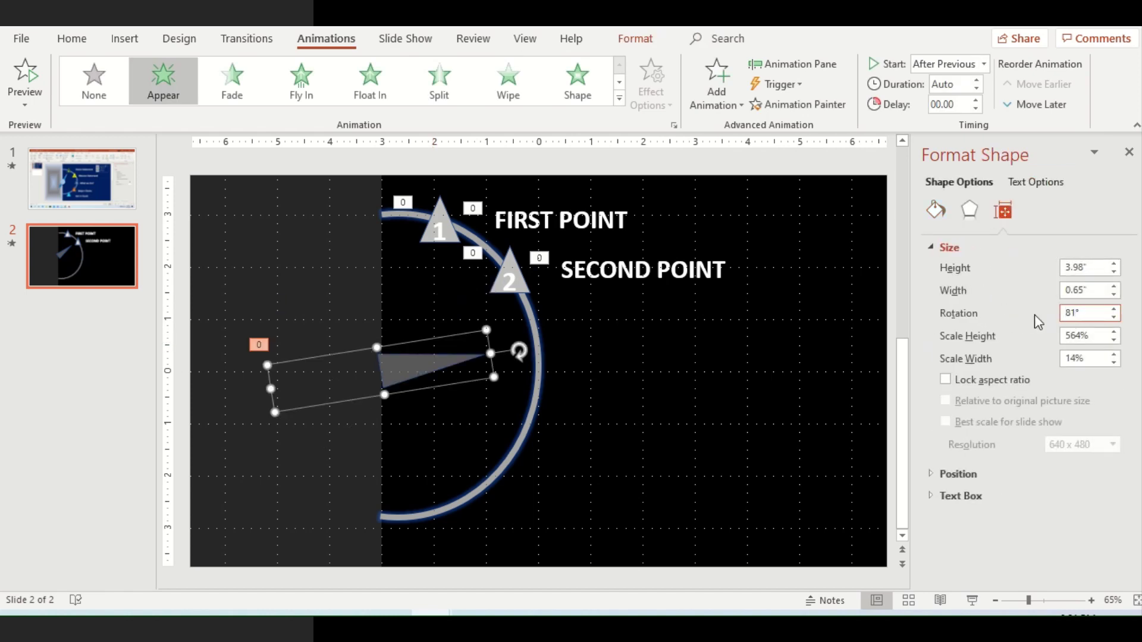
# Duplicate triangle 2 together with the SECOND POINT text box and place the copies on the arc near the needle's tip
pyautogui.click(513, 263)
pyautogui.click(508, 80)
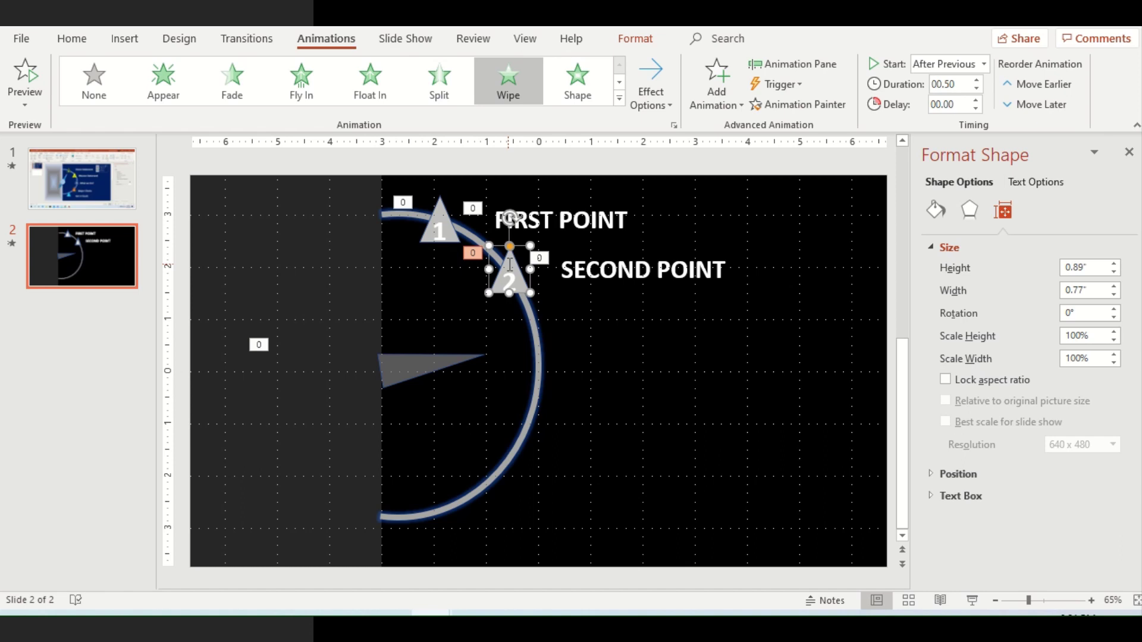
pyautogui.keyDown('shift'); pyautogui.click(644, 268); pyautogui.keyUp('shift')
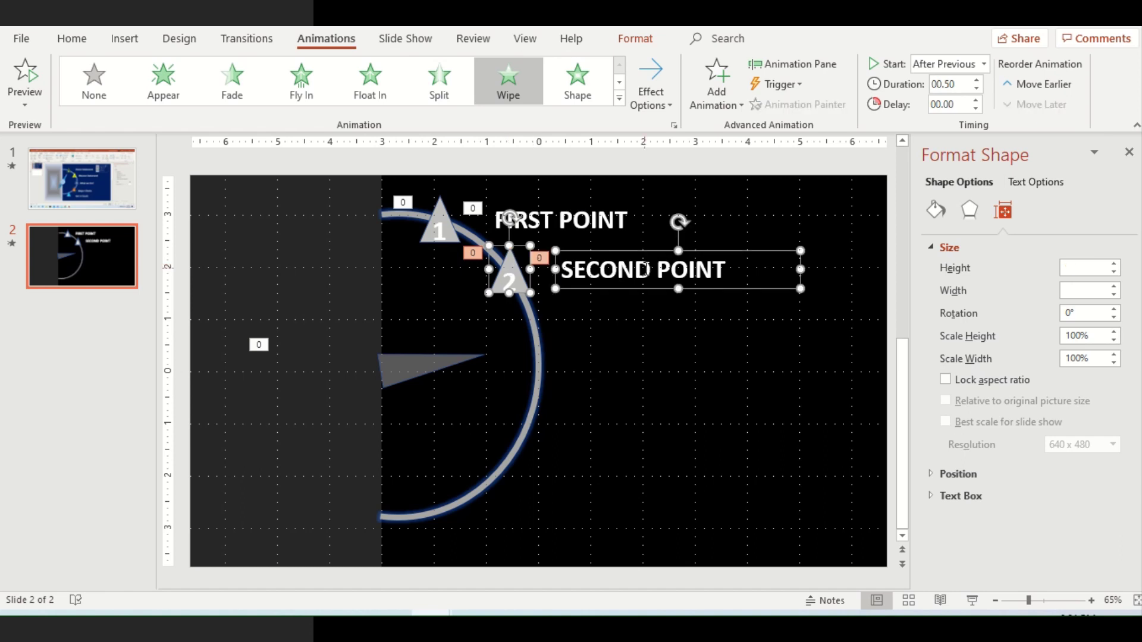
pyautogui.hotkey('ctrl', 'd')
pyautogui.moveTo(504, 258); pyautogui.dragTo(517, 320)
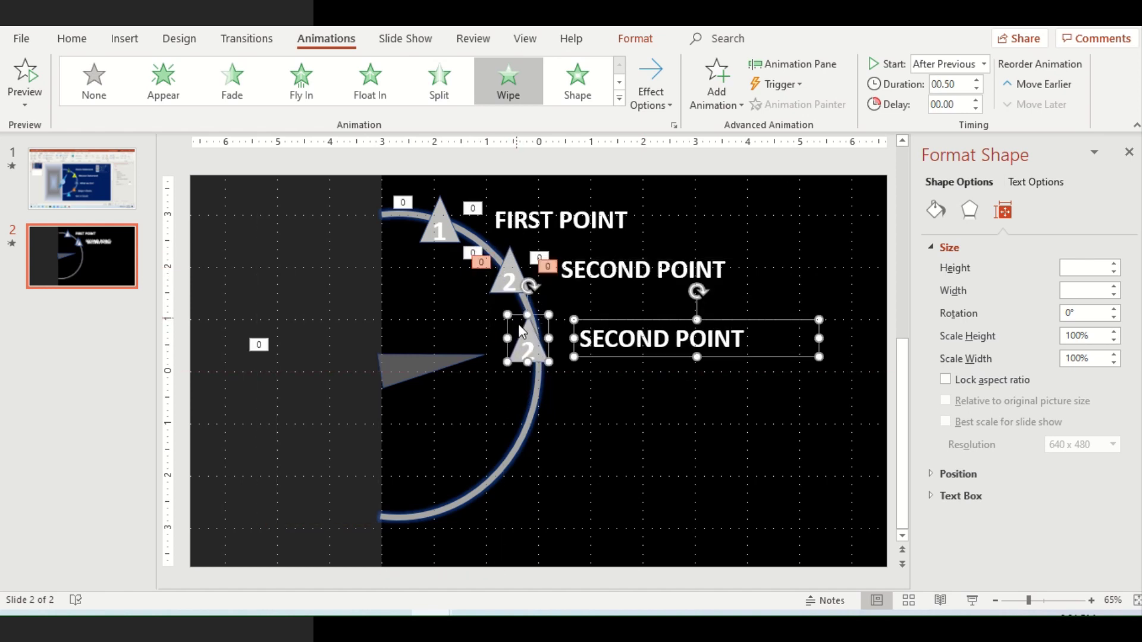
# Change the new triangle's number to 3 and its text box to THIRD POINT
pyautogui.click(524, 345)
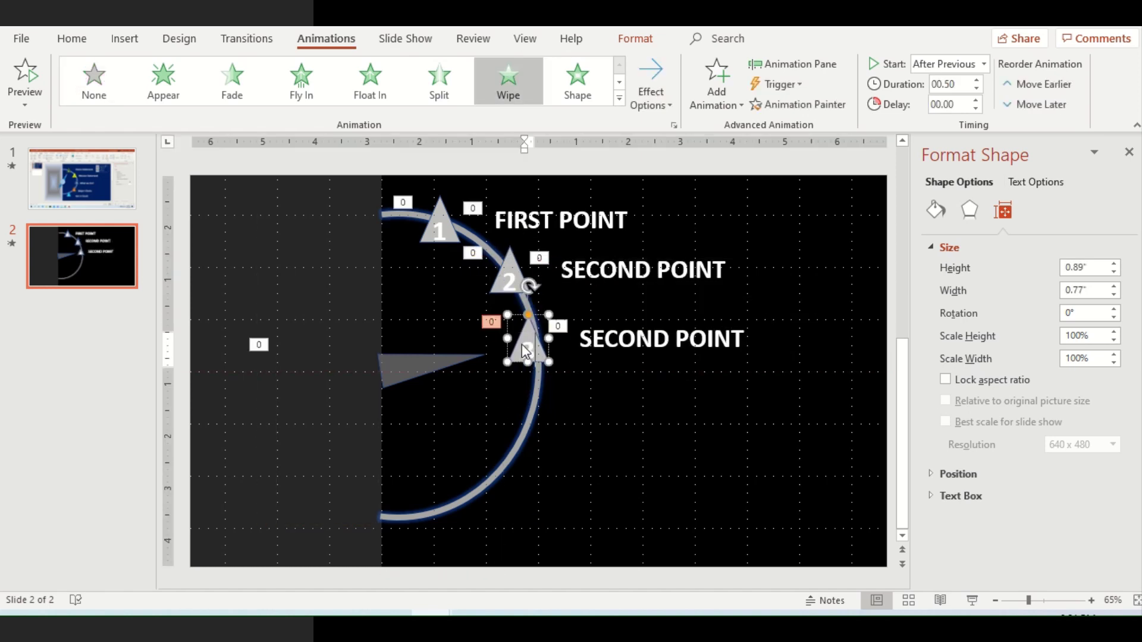
pyautogui.write('3')
pyautogui.doubleClick(632, 347)
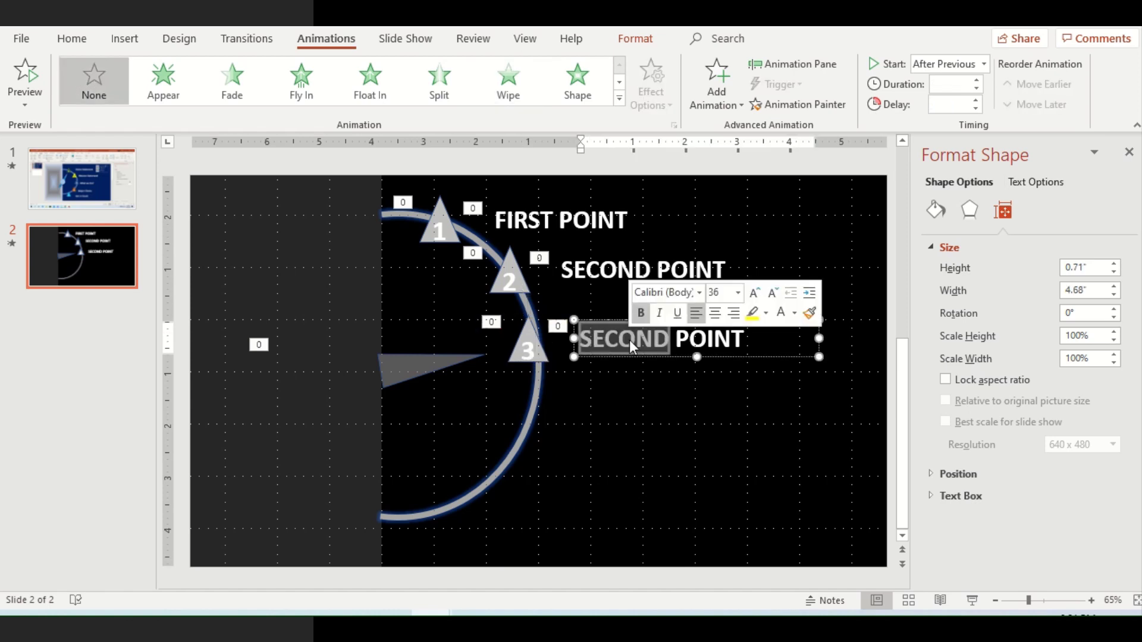
pyautogui.write('THIRD')
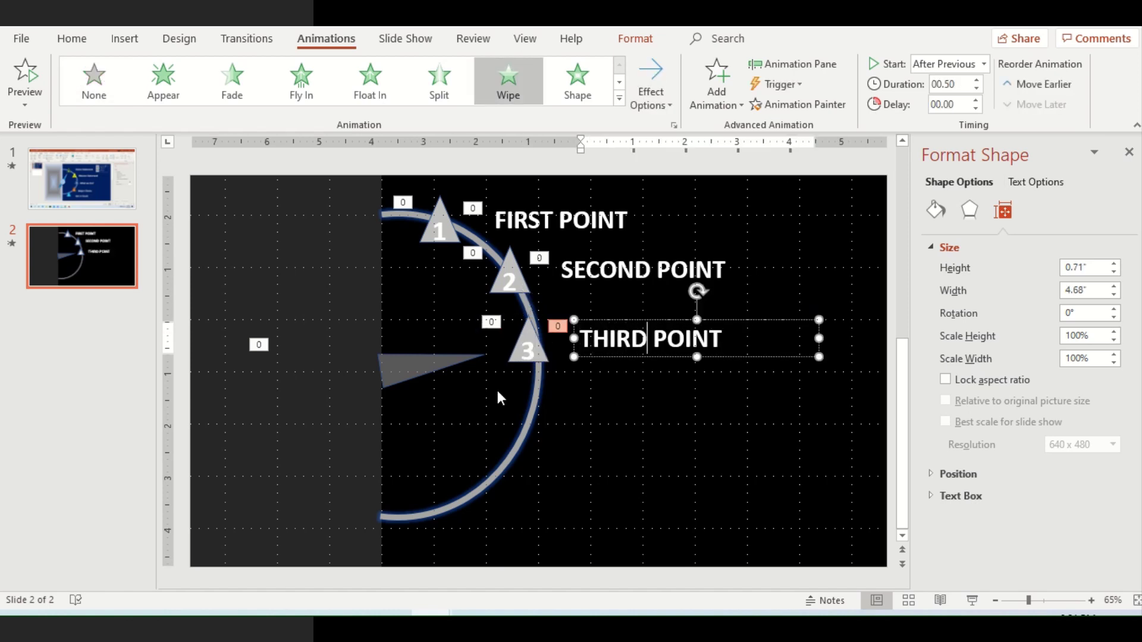
pyautogui.click(496, 429)
# Set the needle group's rotation to 111°
pyautogui.click(449, 365)
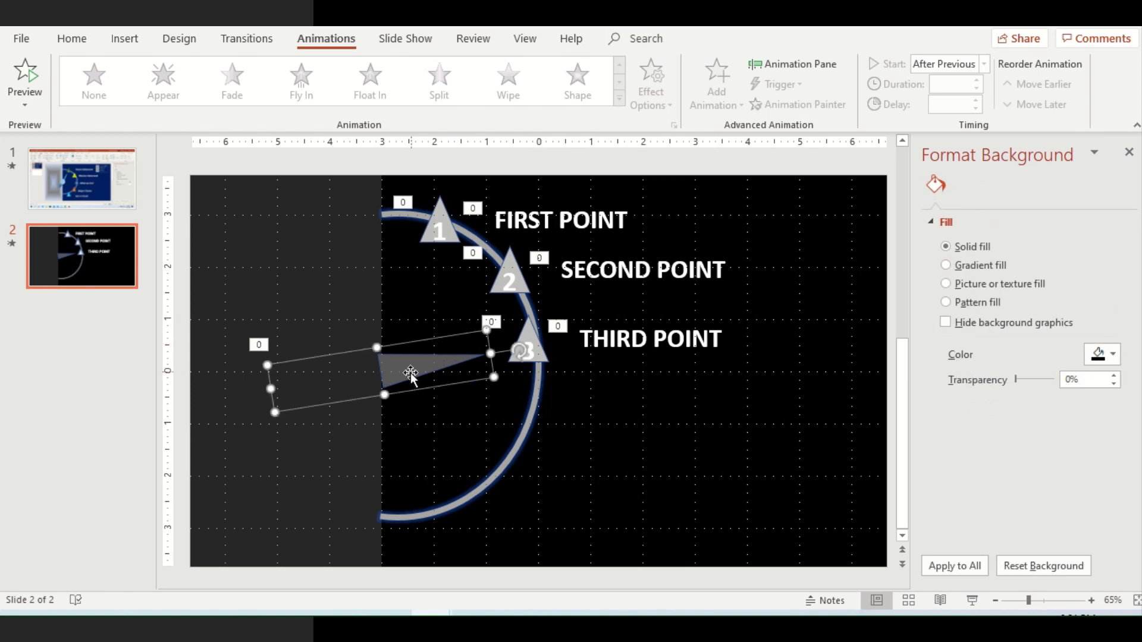
pyautogui.click(1003, 211)
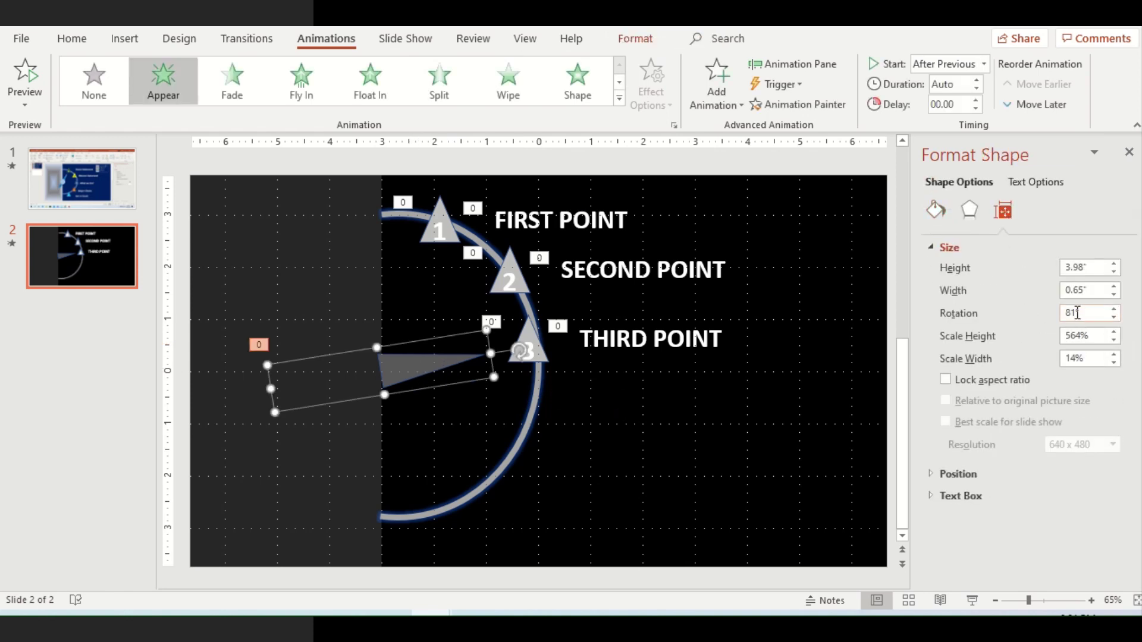
pyautogui.moveTo(1077, 313); pyautogui.dragTo(1054, 317)
pyautogui.write('11')
pyautogui.press('Return')
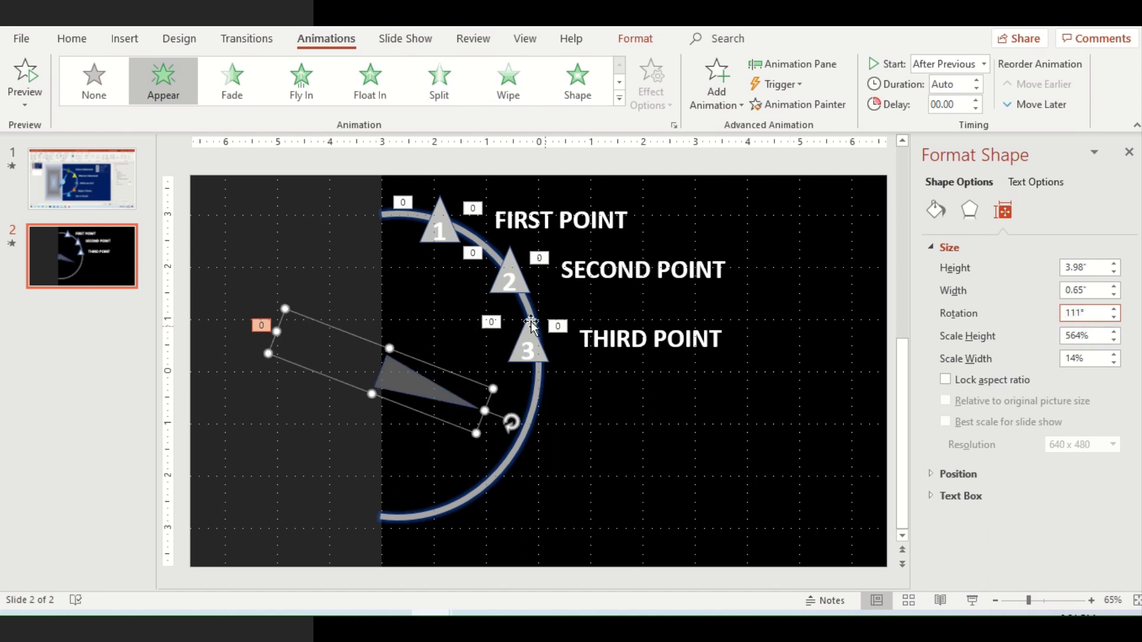
# Duplicate triangle 3 together with the THIRD POINT text box and place the copies on the arc near the needle's tip
pyautogui.click(526, 324)
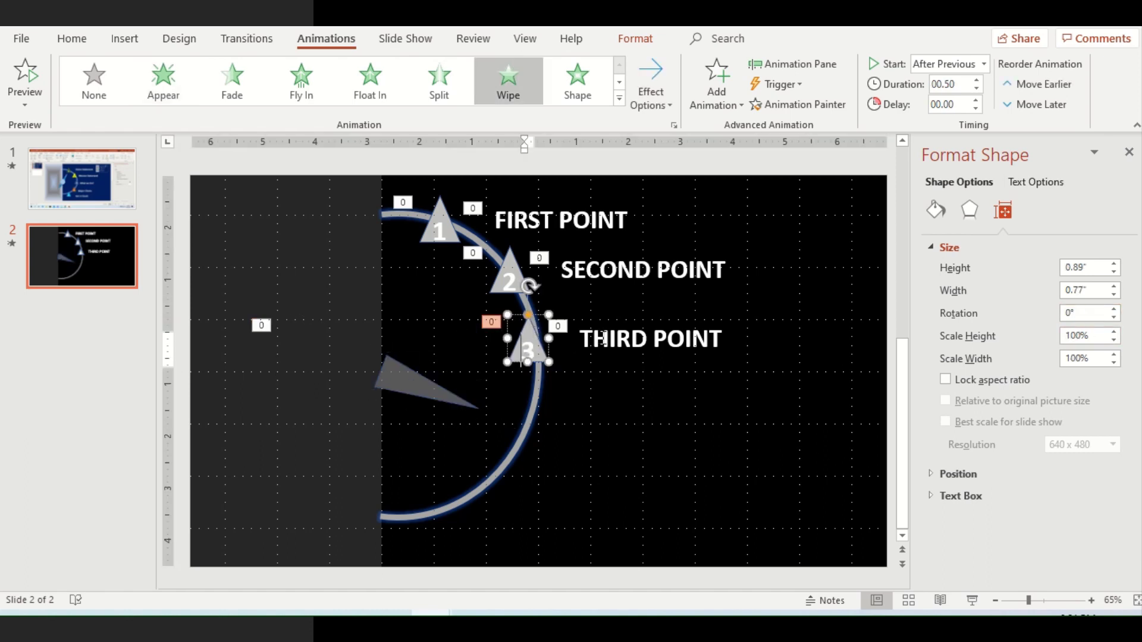
pyautogui.click(607, 337)
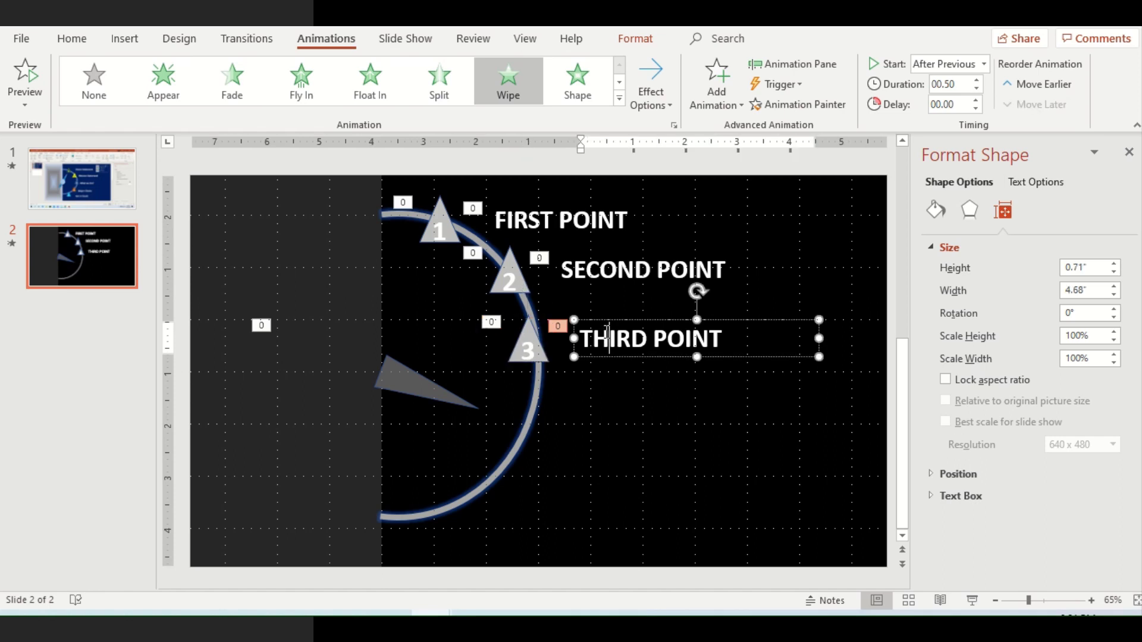
pyautogui.keyDown('shift'); pyautogui.click(531, 335); pyautogui.keyUp('shift')
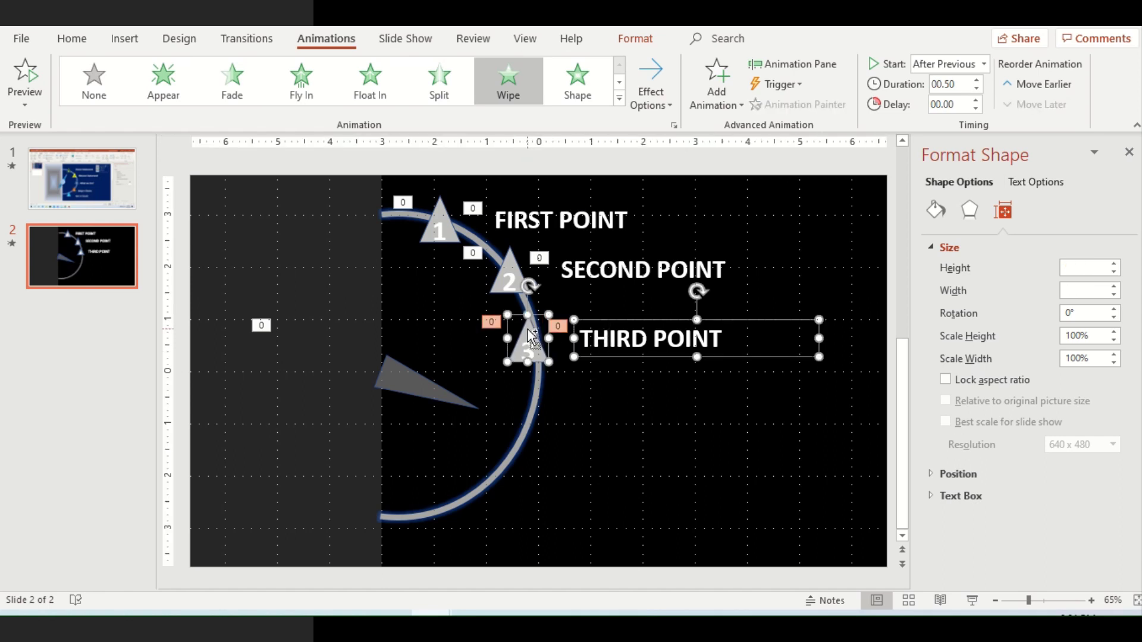
pyautogui.hotkey('ctrl', 'v')
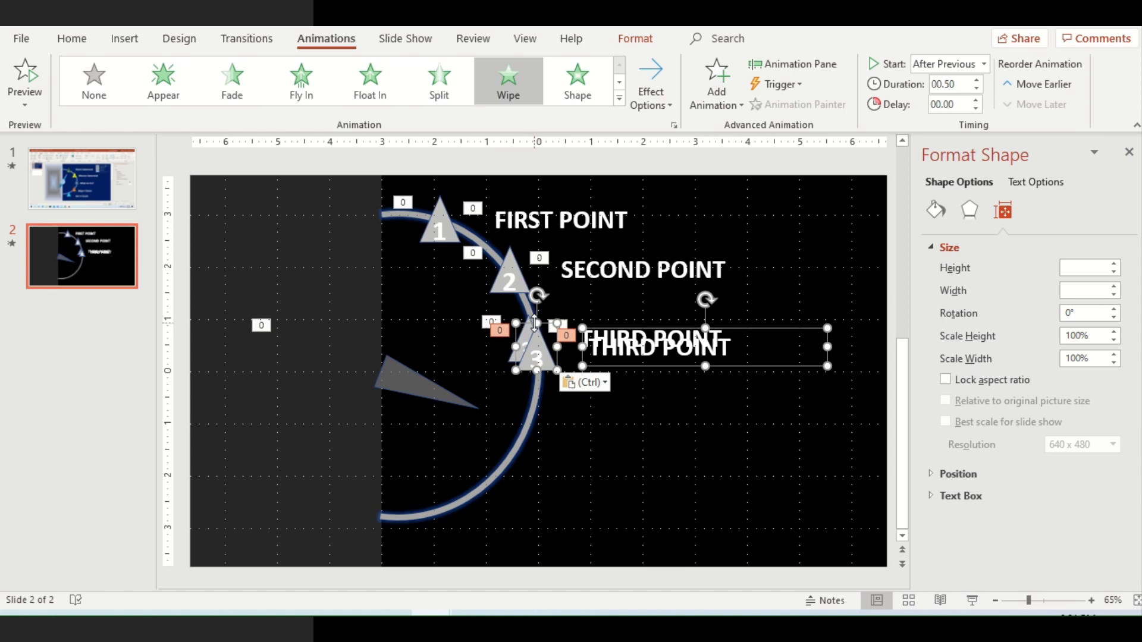
pyautogui.moveTo(531, 326); pyautogui.dragTo(512, 398)
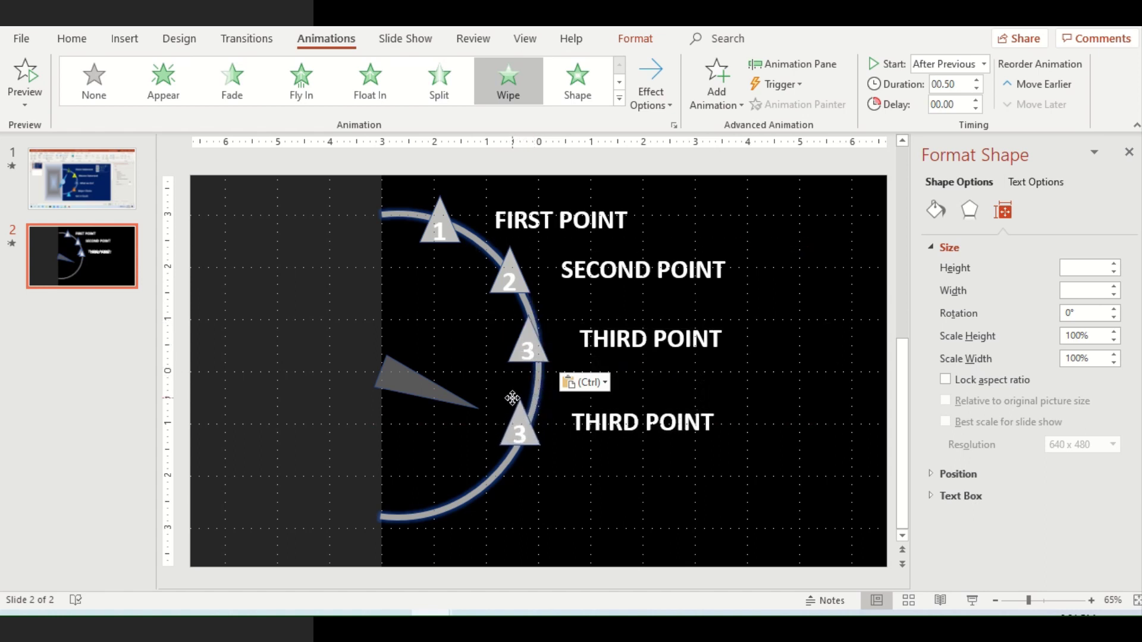
# Change the lower duplicate triangle's number to 4 and its text box to FOURTH POINT
pyautogui.click(522, 426)
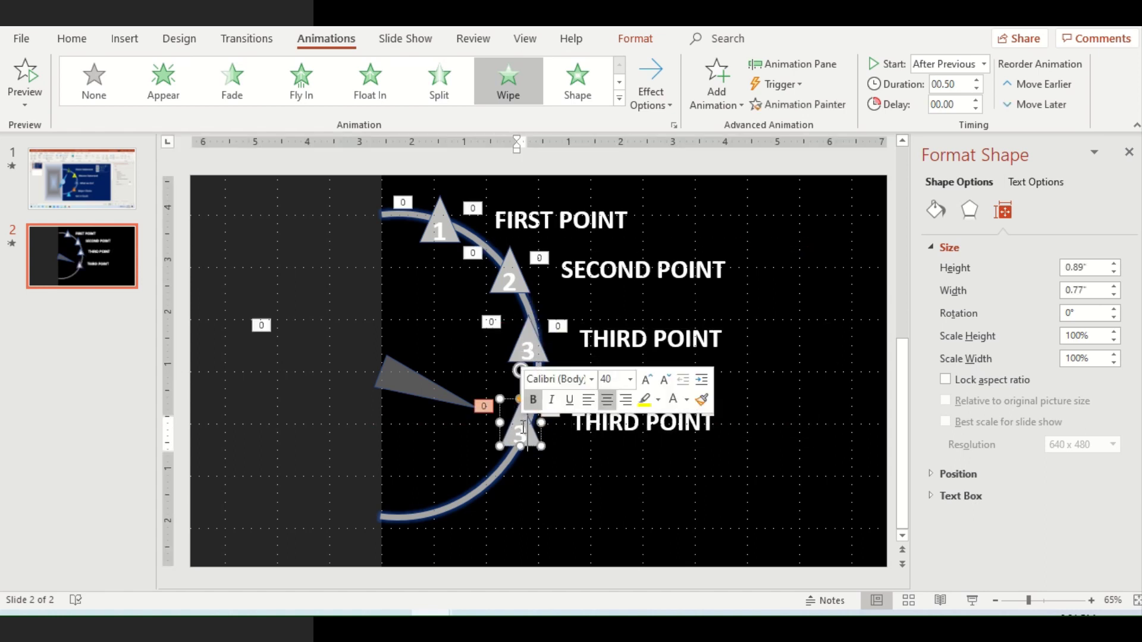
pyautogui.press('BackSpace')
pyautogui.write('4')
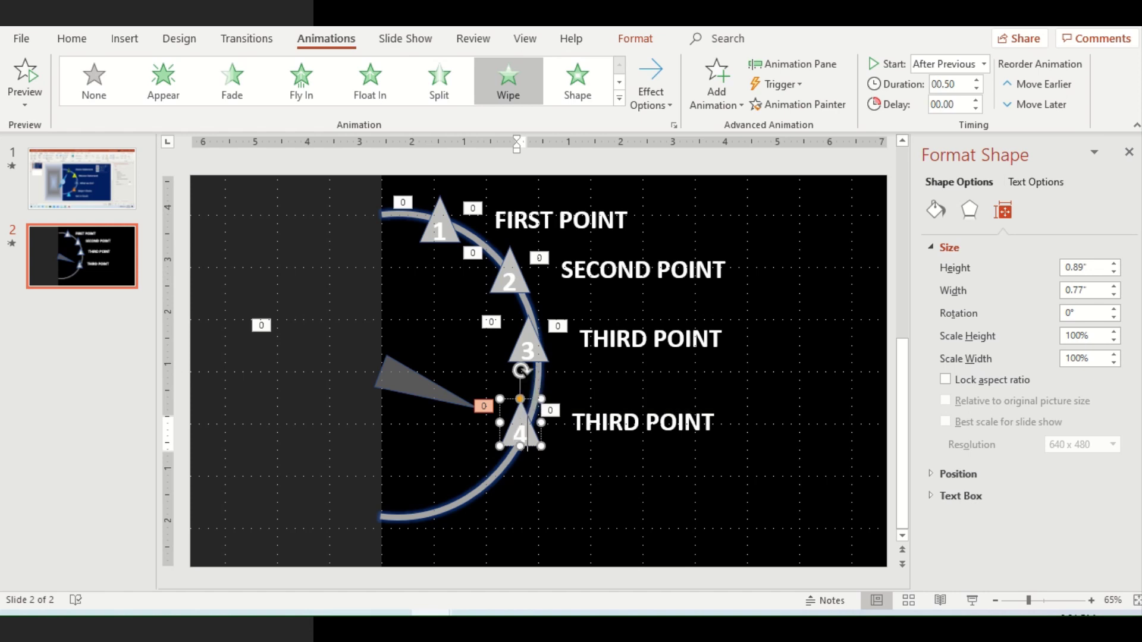
pyautogui.doubleClick(595, 422)
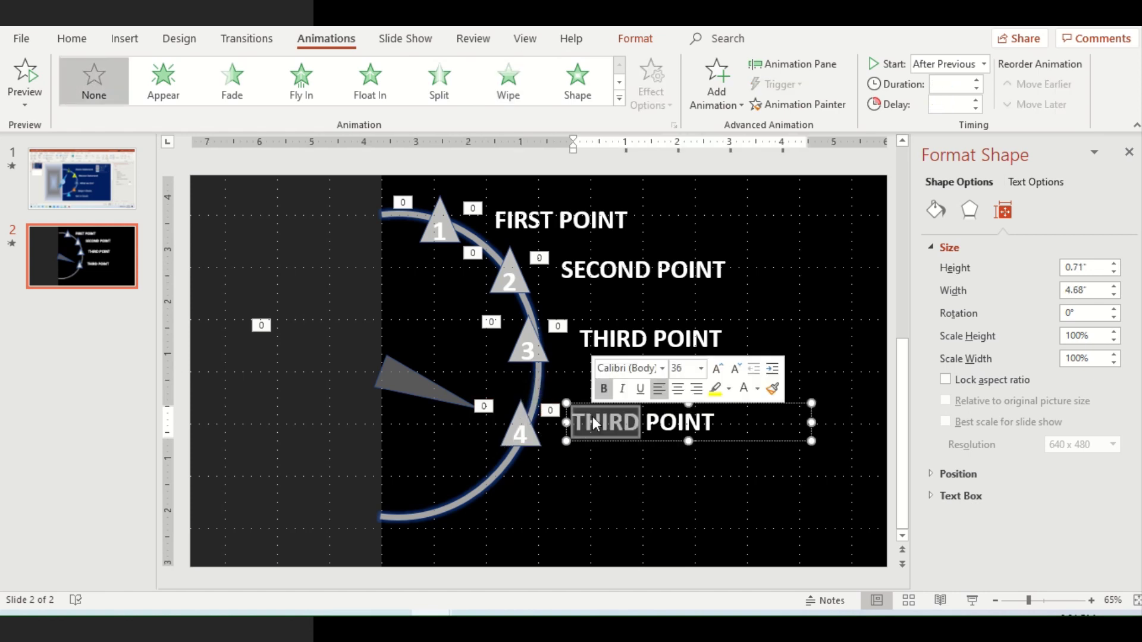
pyautogui.write('FOURTH')
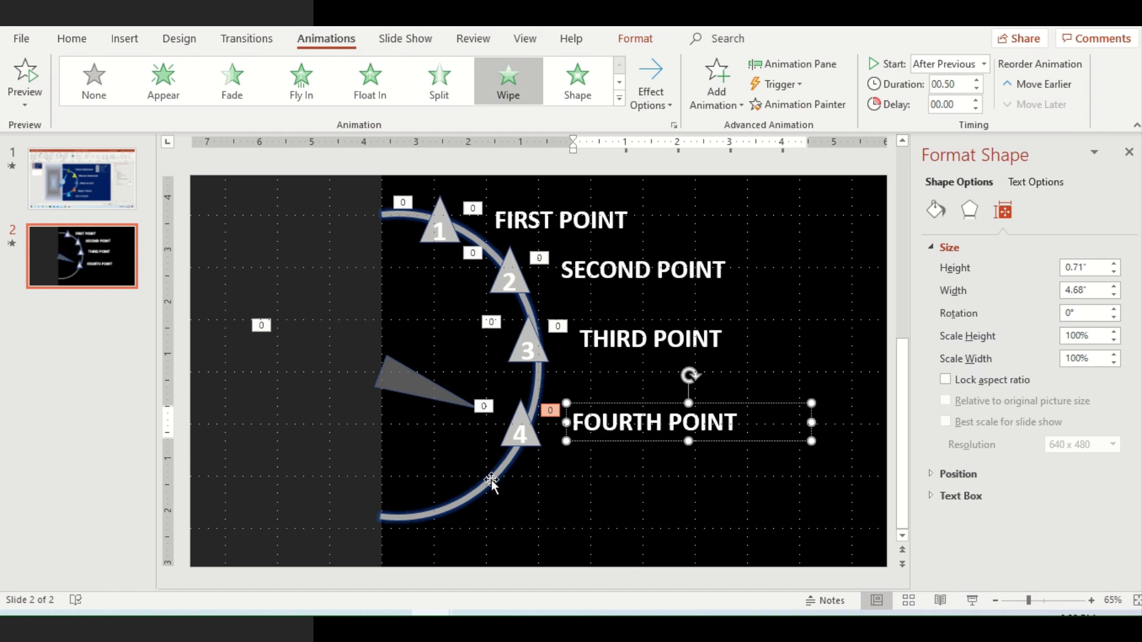
pyautogui.click(578, 494)
# Set the needle group's rotation to 141°
pyautogui.click(515, 418)
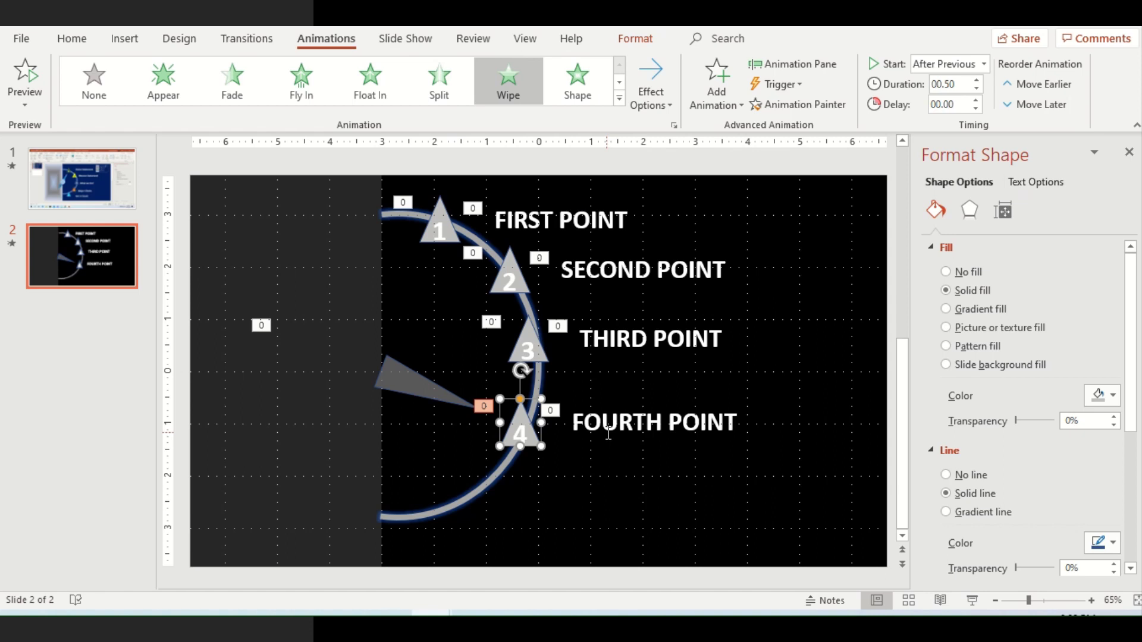
pyautogui.click(608, 433)
pyautogui.click(445, 395)
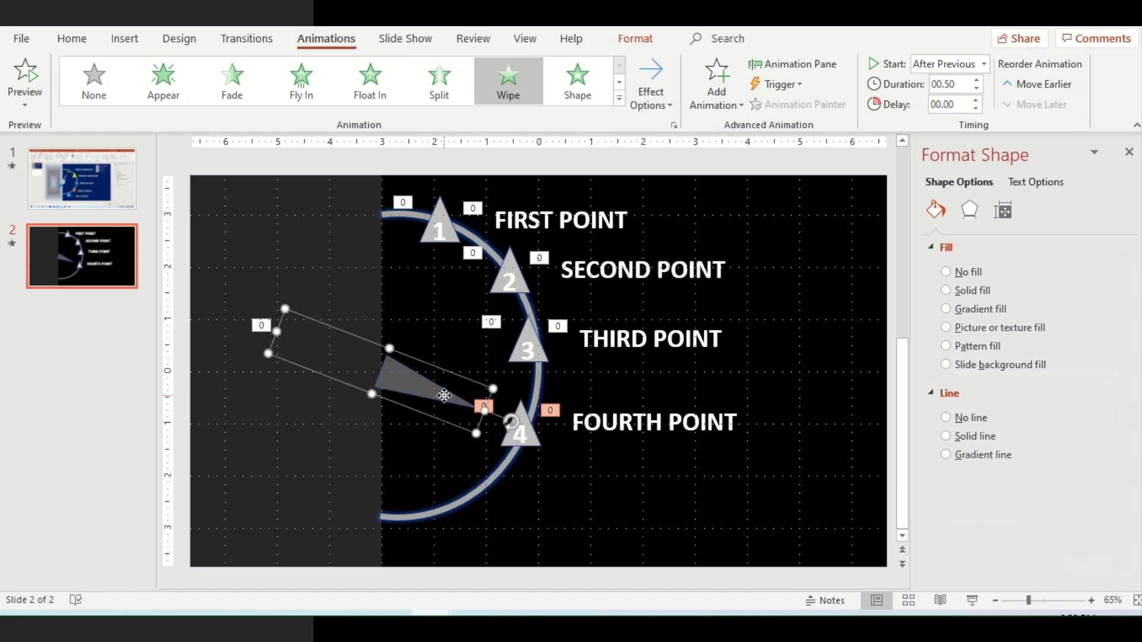
pyautogui.click(1003, 211)
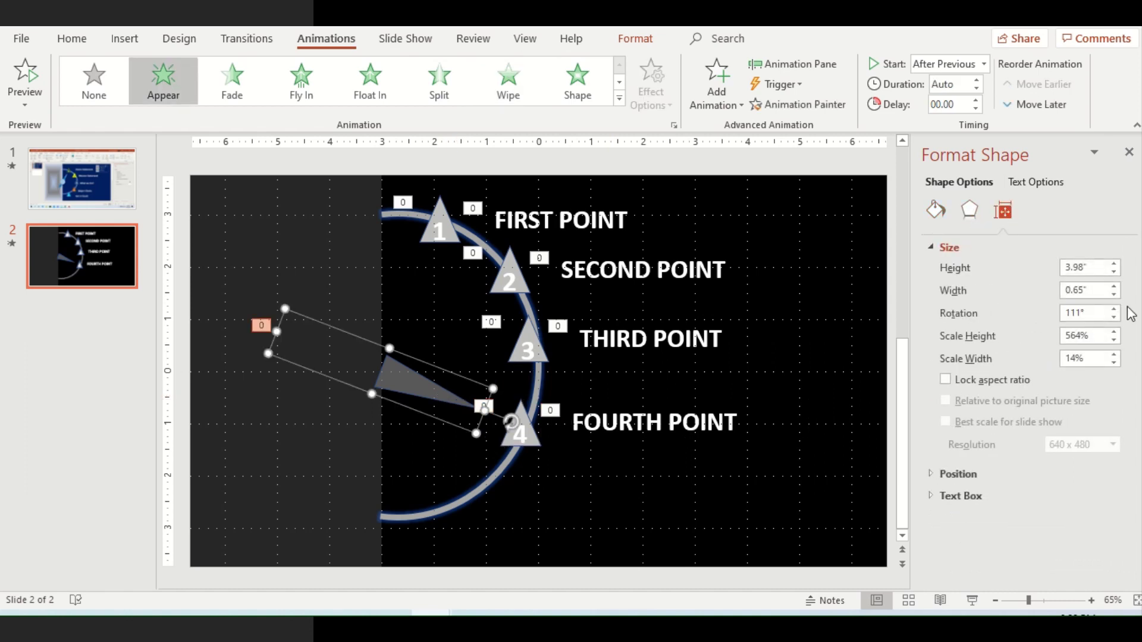
pyautogui.moveTo(1081, 313); pyautogui.dragTo(1064, 313)
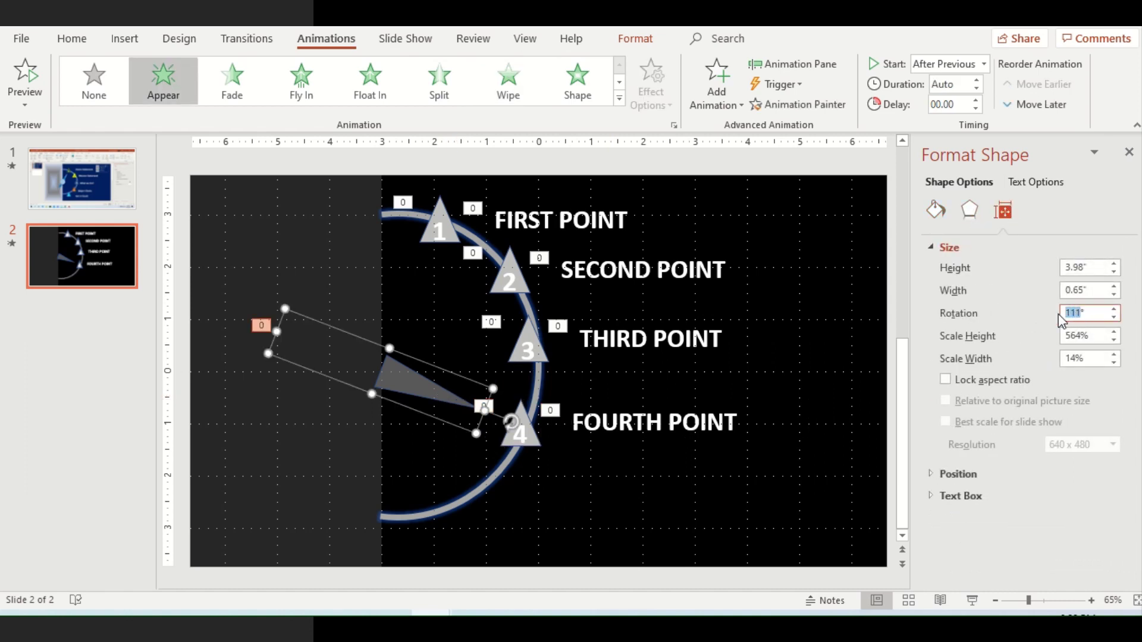
pyautogui.write('141')
pyautogui.press('Return')
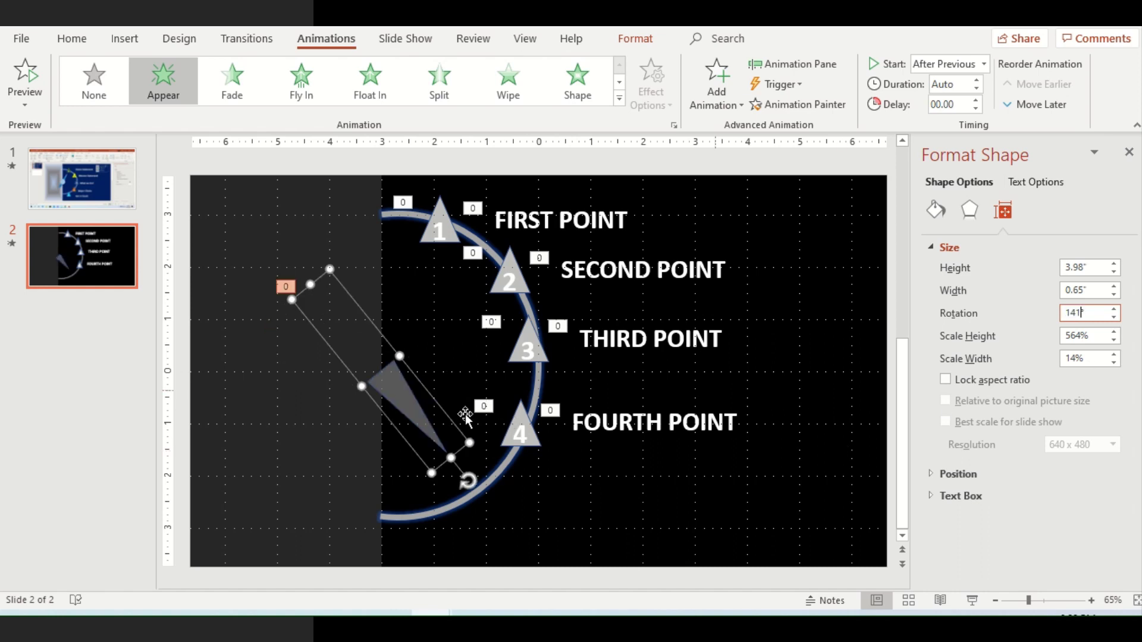
# Duplicate triangle 4 together with the FOURTH POINT text box and place the copies on the arc below the needle's tip
pyautogui.click(513, 426)
pyautogui.click(614, 411)
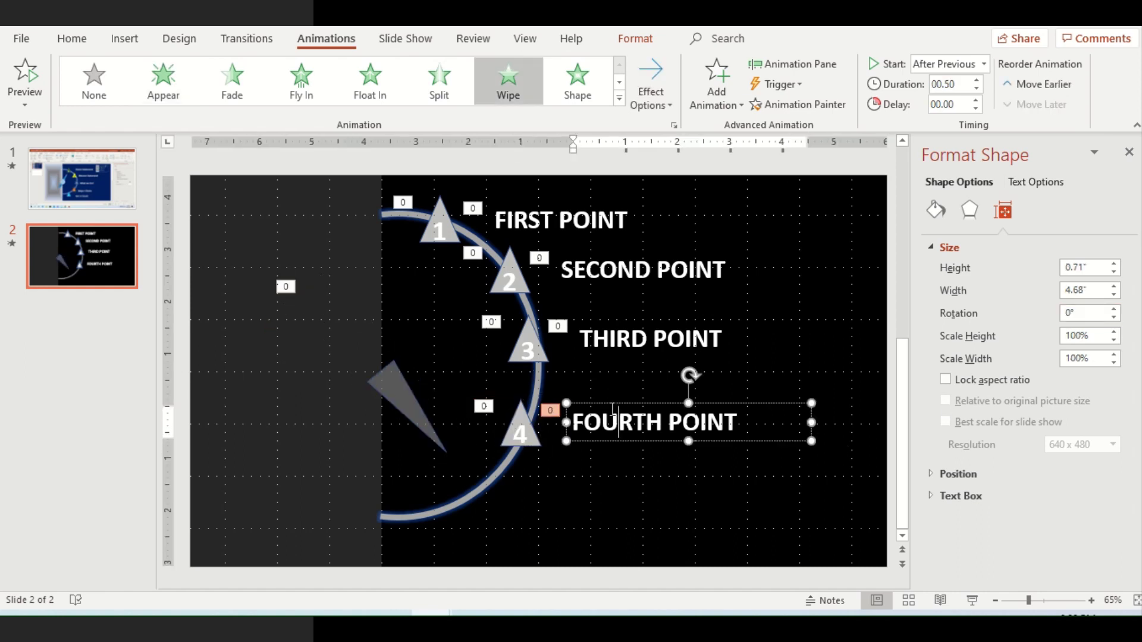
pyautogui.keyDown('shift'); pyautogui.click(527, 415); pyautogui.keyUp('shift')
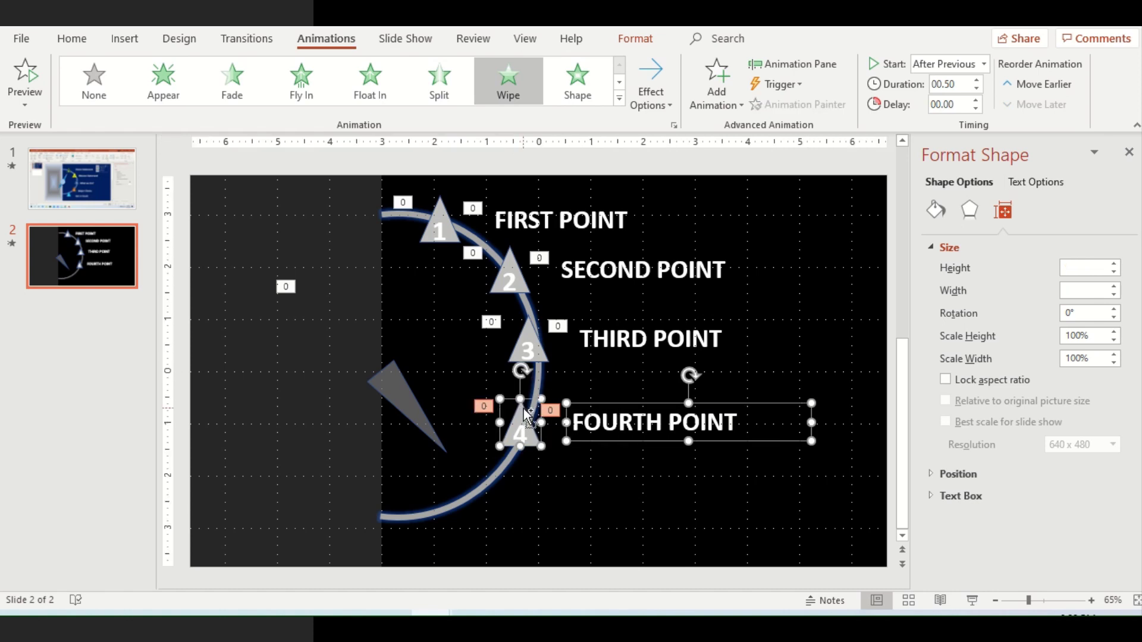
pyautogui.hotkey('ctrl', 'c')
pyautogui.hotkey('ctrl', 'v')
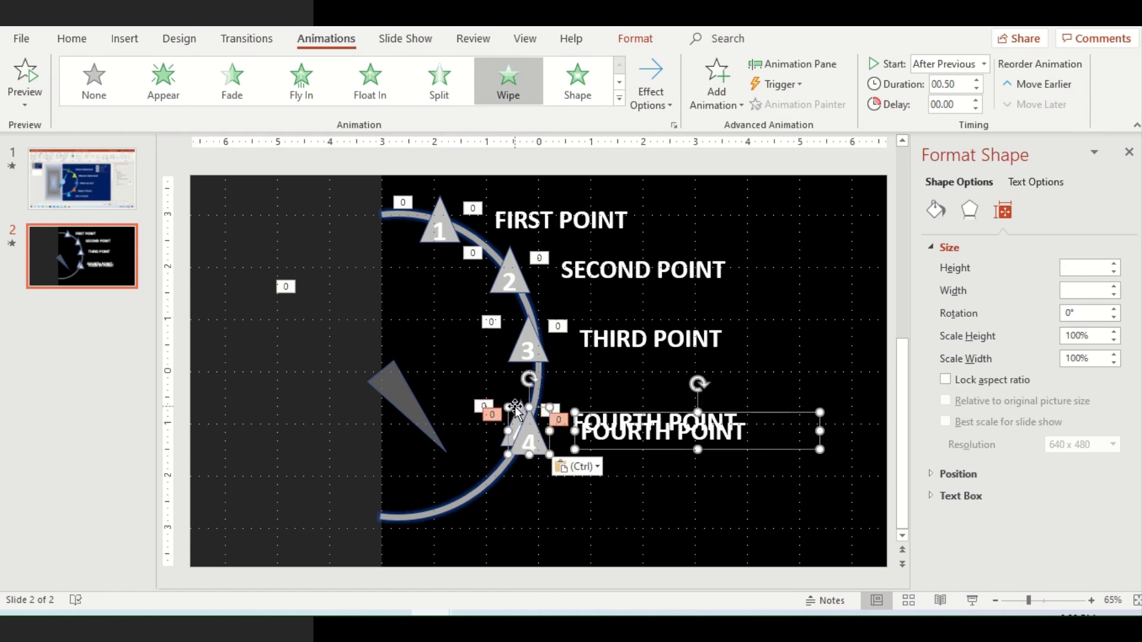
pyautogui.moveTo(515, 406); pyautogui.dragTo(437, 471)
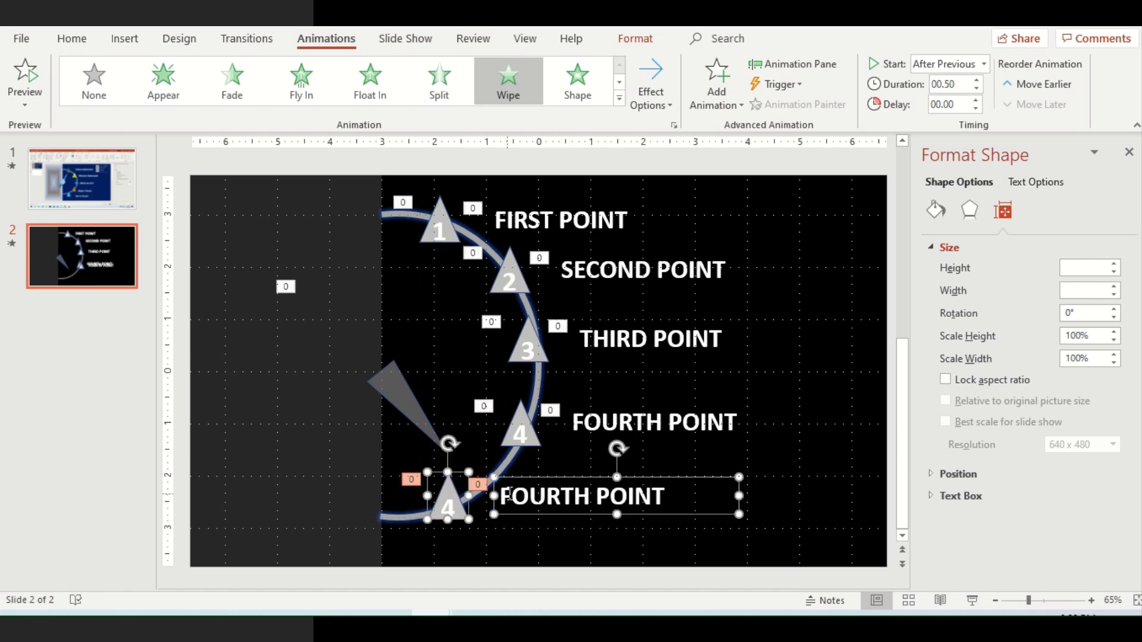
# Change the lowest triangle's number to 5 and its text box to FIFTH POINT
pyautogui.click(447, 506)
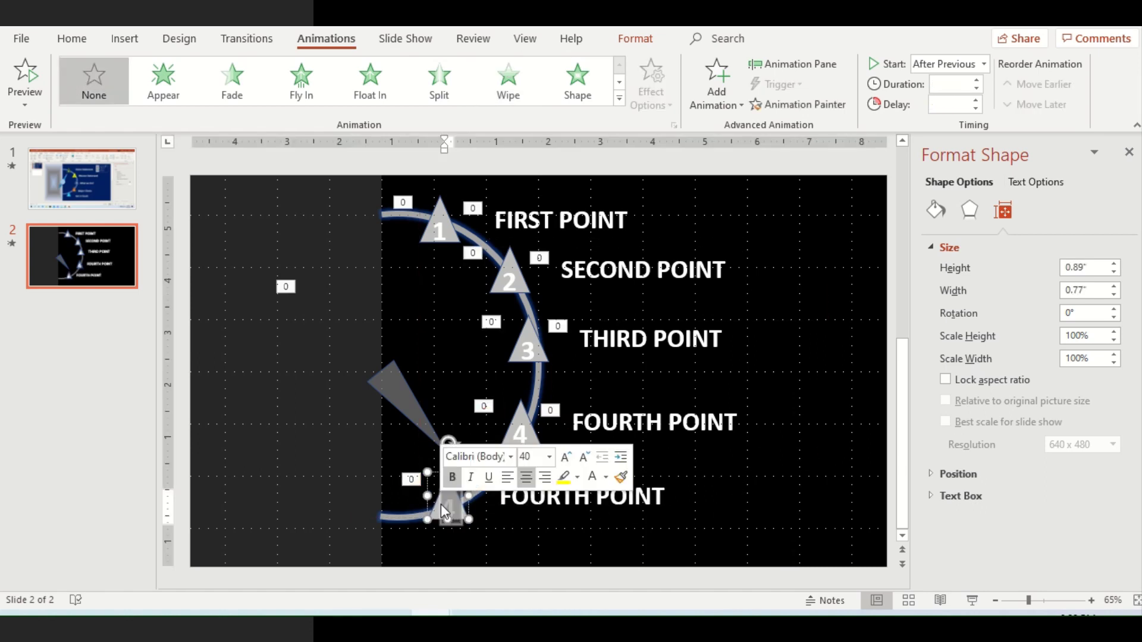
pyautogui.write('5')
pyautogui.doubleClick(557, 499)
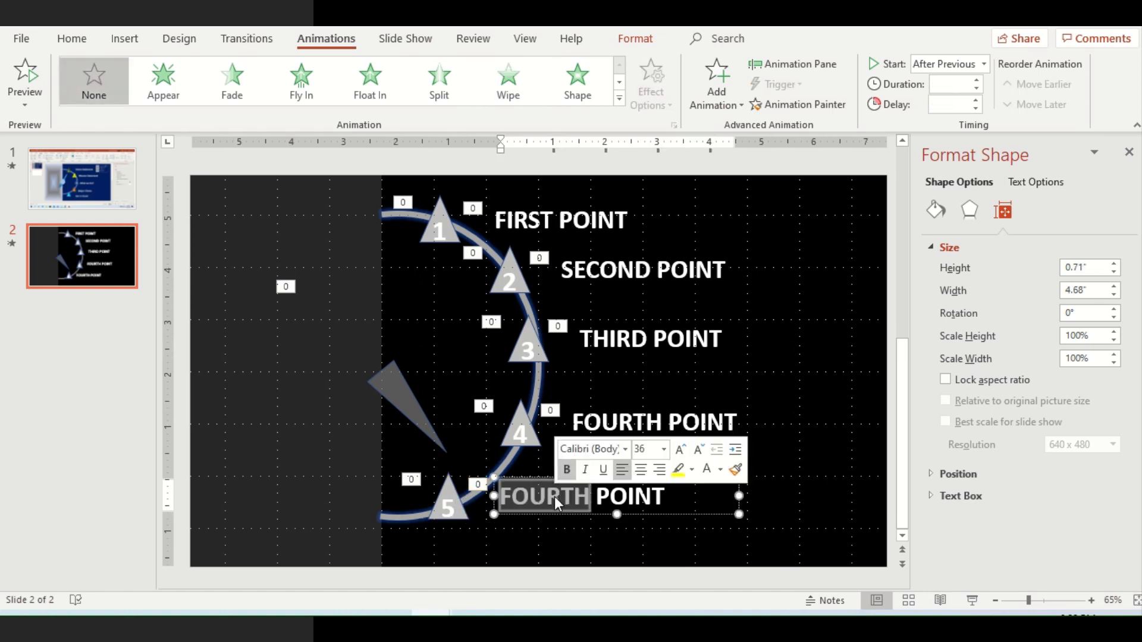
pyautogui.write('FIFTH')
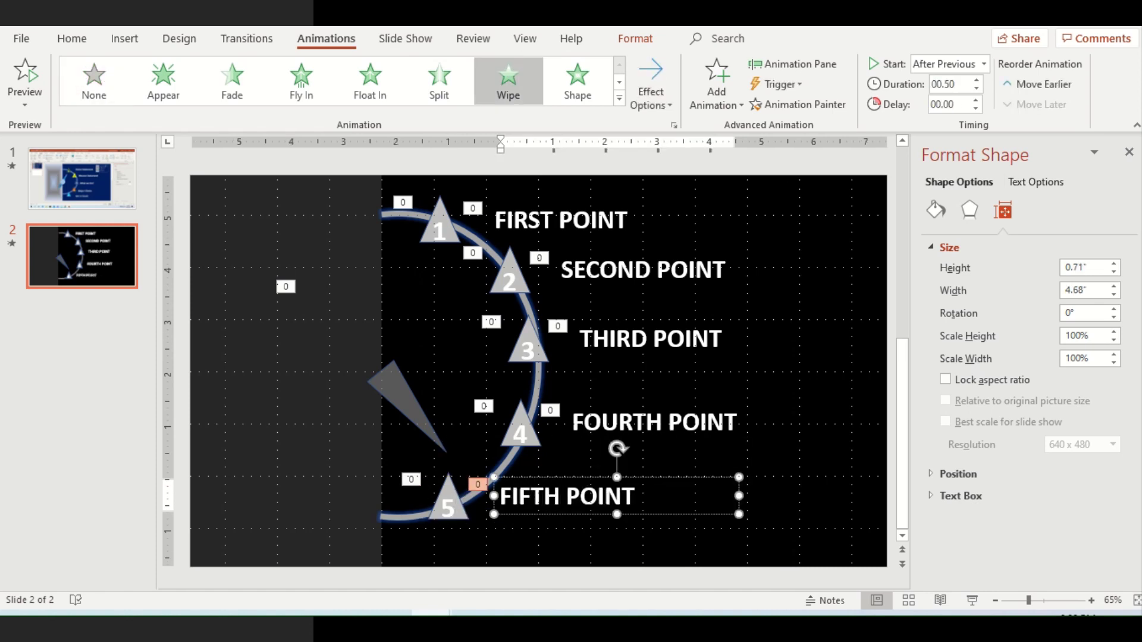
pyautogui.click(819, 363)
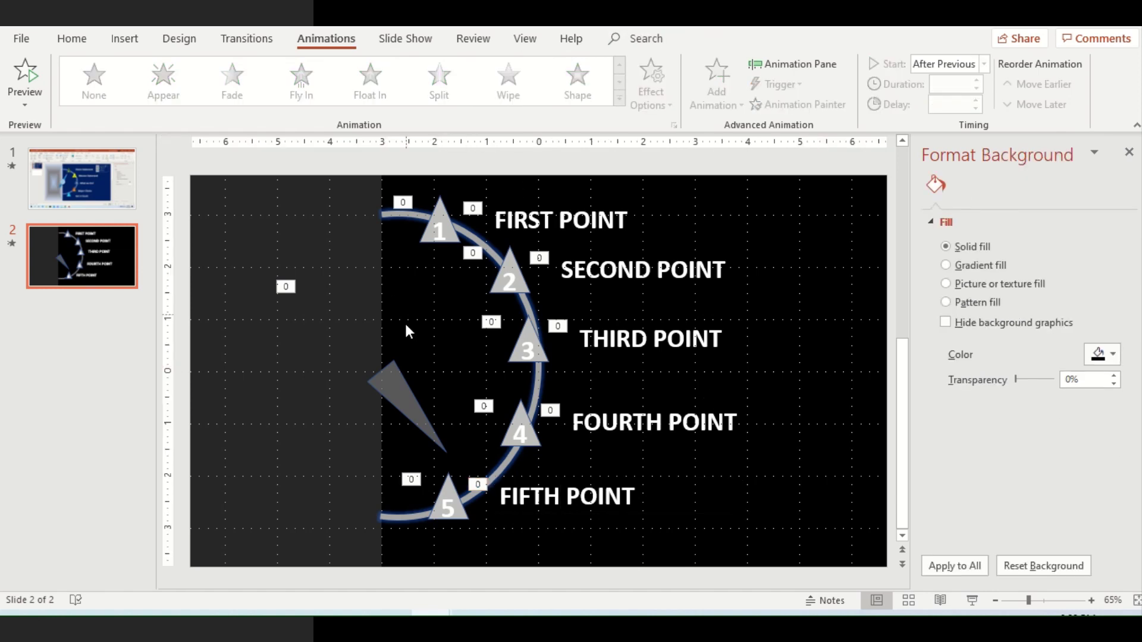
# Open the needle group's size and rotation settings
pyautogui.click(394, 387)
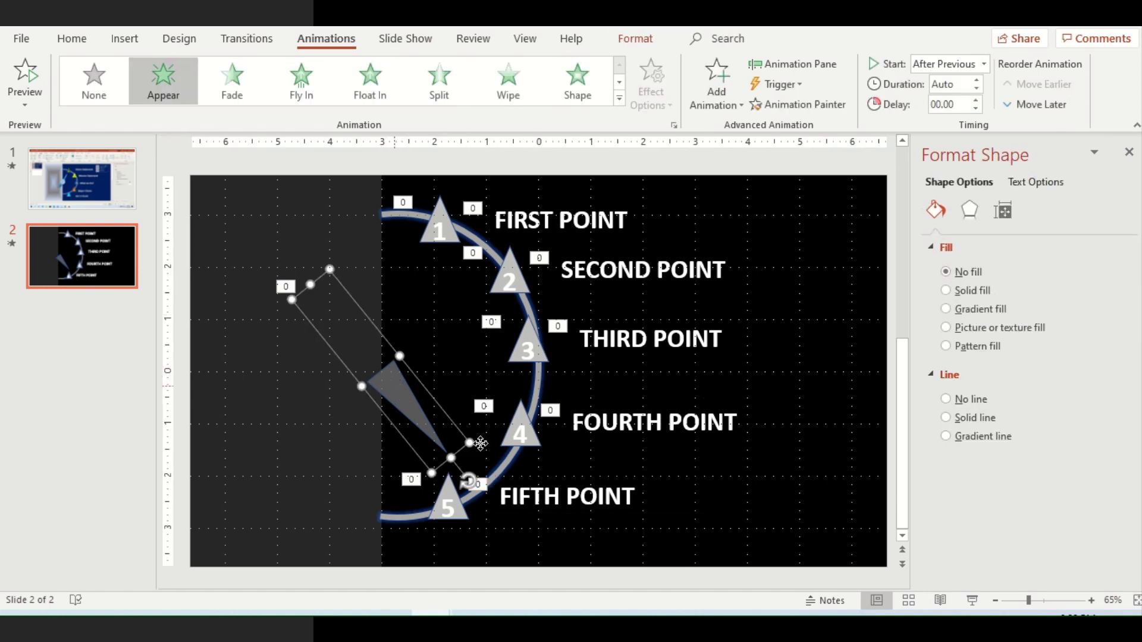
pyautogui.click(1005, 215)
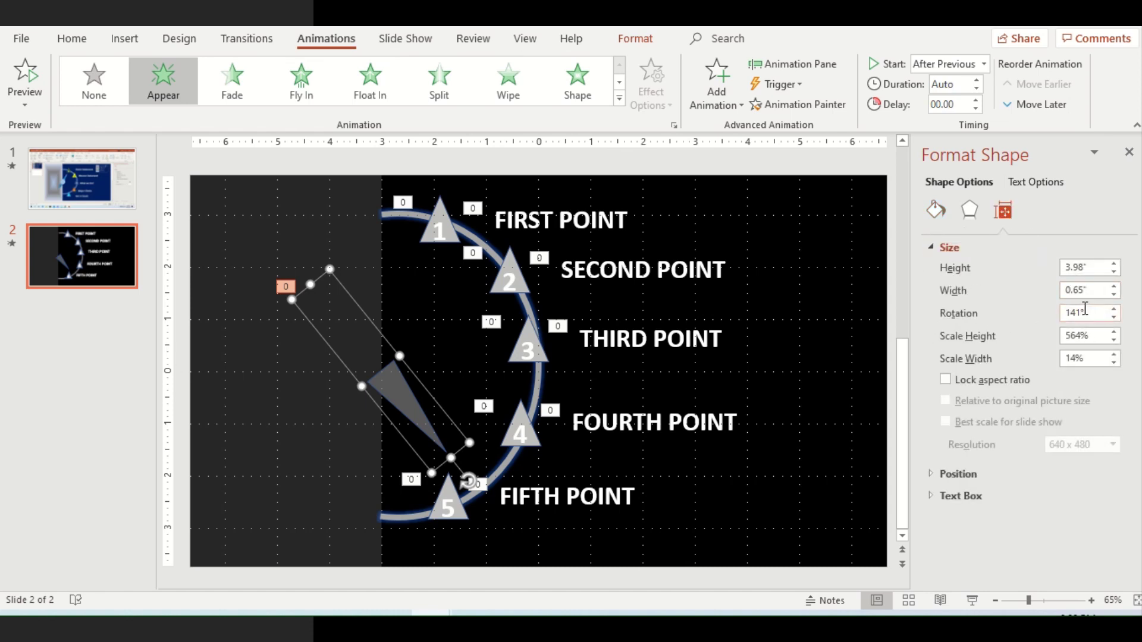